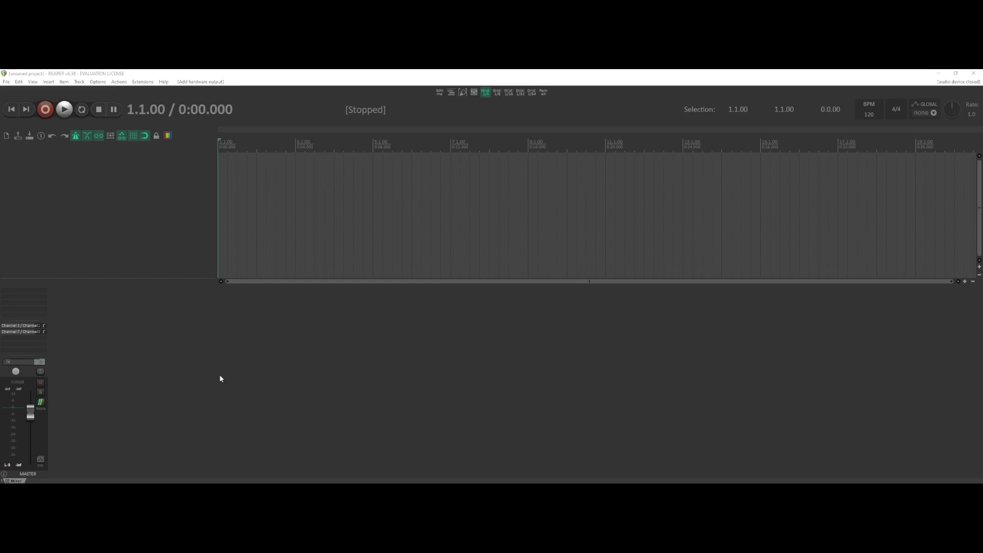
Step: Add a new track to the empty project and increase its height
{"action": "double_click", "coordinate": [170, 209]}
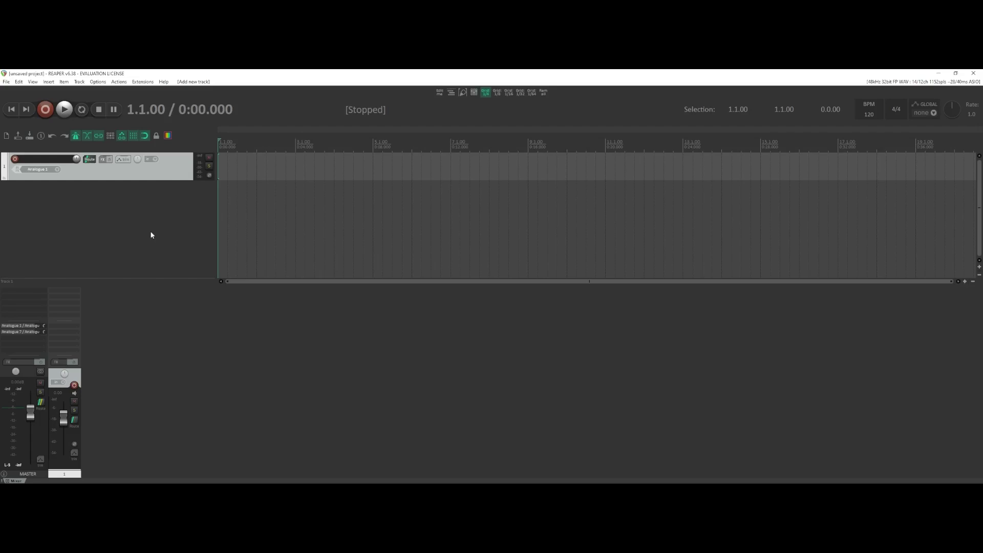
{"action": "left_click_drag", "start_coordinate": [161, 180], "coordinate": [158, 203]}
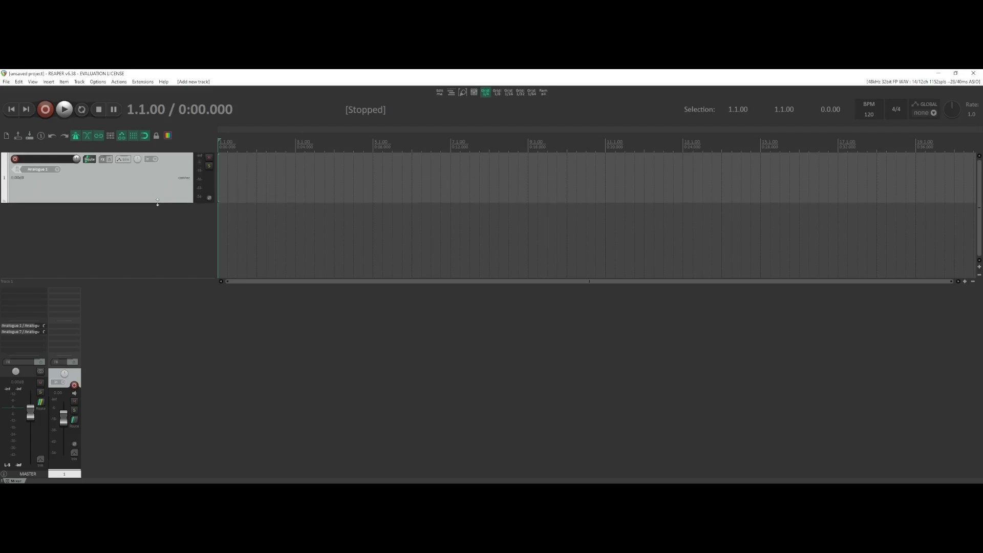
{"action": "left_click_drag", "start_coordinate": [158, 203], "coordinate": [145, 227]}
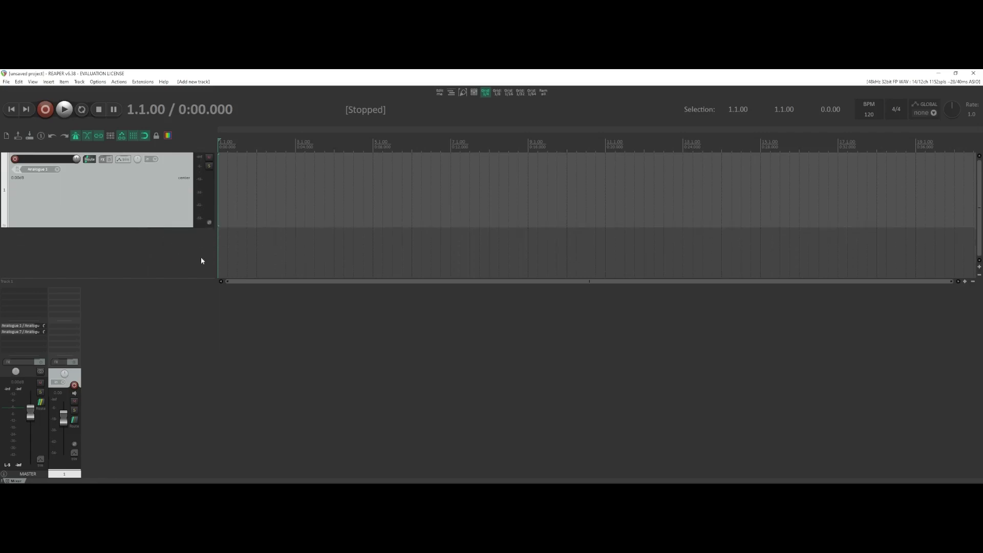
{"action": "scroll", "coordinate": [455, 220], "scroll_direction": "down", "scroll_amount": 4}
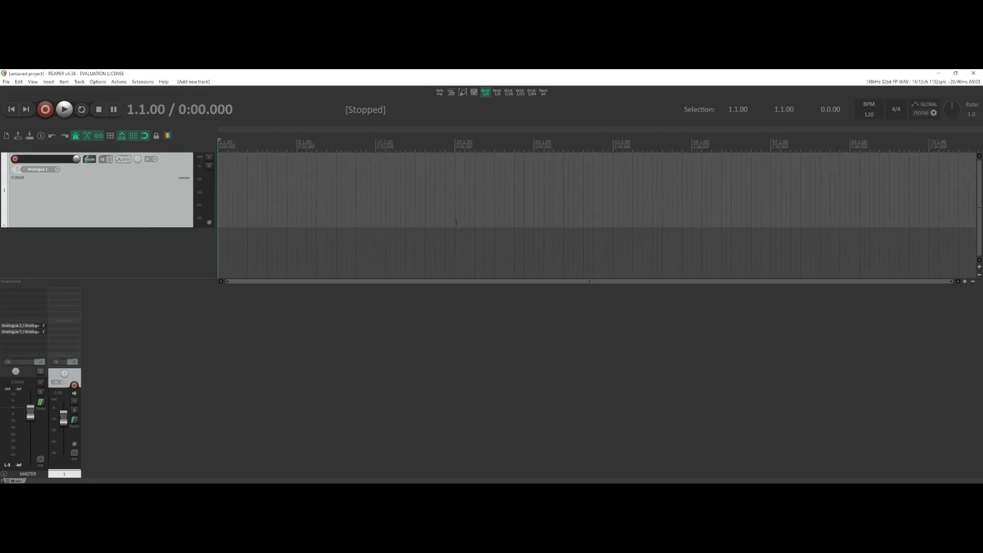
{"action": "left_click", "coordinate": [965, 281]}
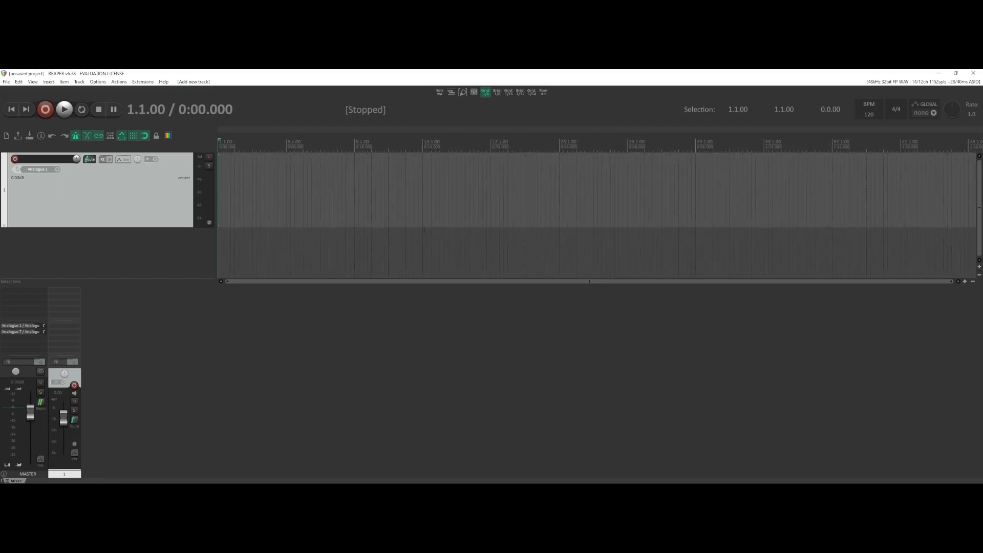
{"action": "left_click", "coordinate": [978, 266]}
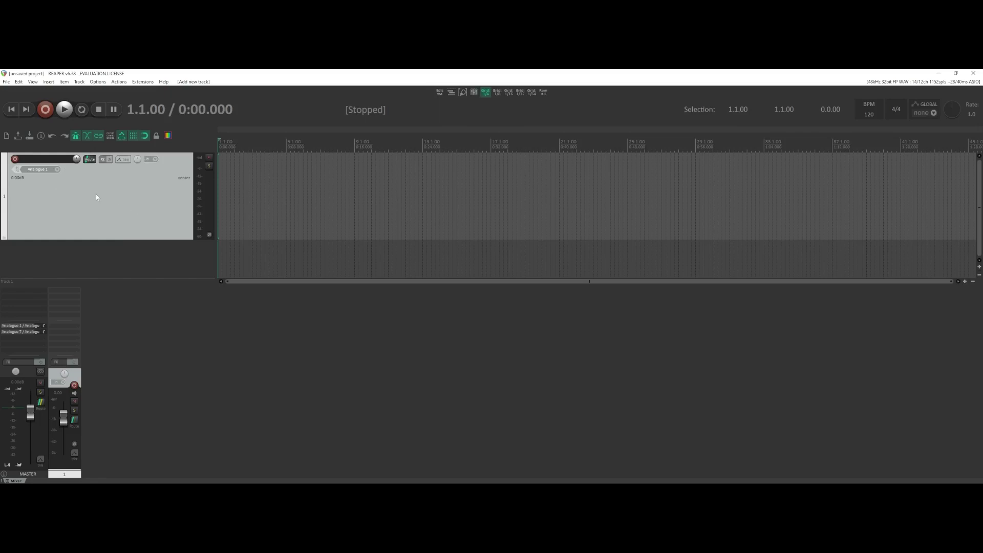
Step: Arm the new track for recording, then switch its record monitoring on and back off
{"action": "left_click", "coordinate": [199, 202]}
{"action": "mouse_move", "coordinate": [231, 245]}
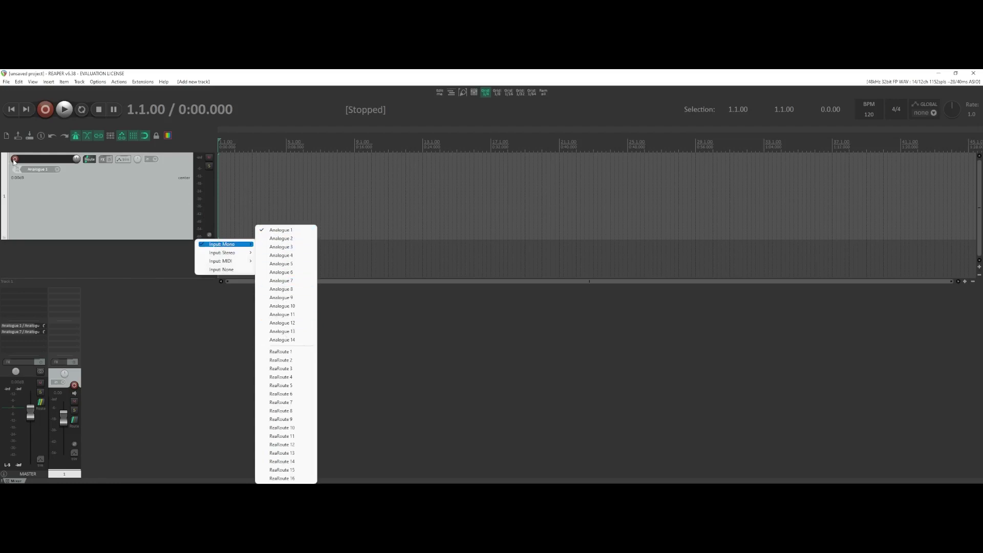
{"action": "left_click", "coordinate": [75, 392]}
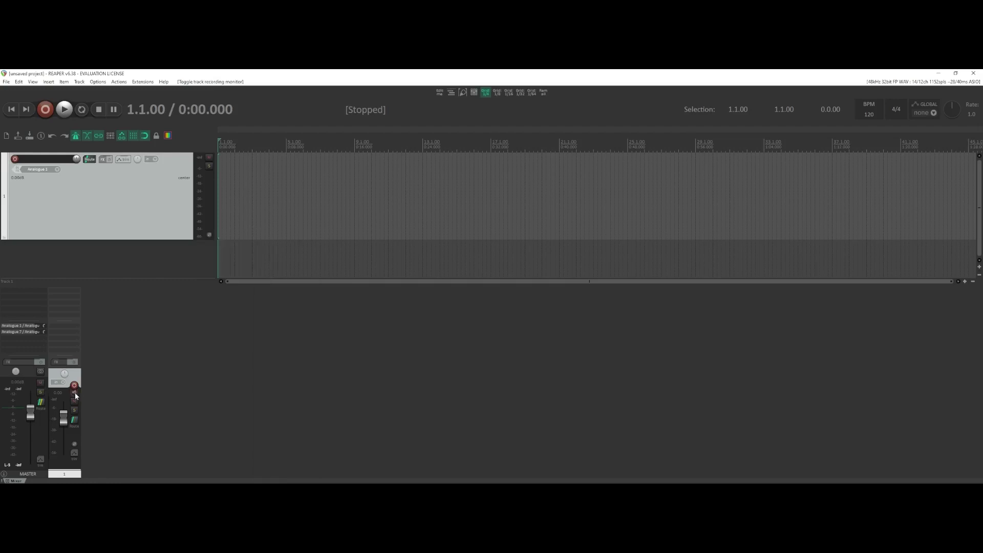
{"action": "left_click", "coordinate": [74, 393]}
{"action": "left_click", "coordinate": [14, 161]}
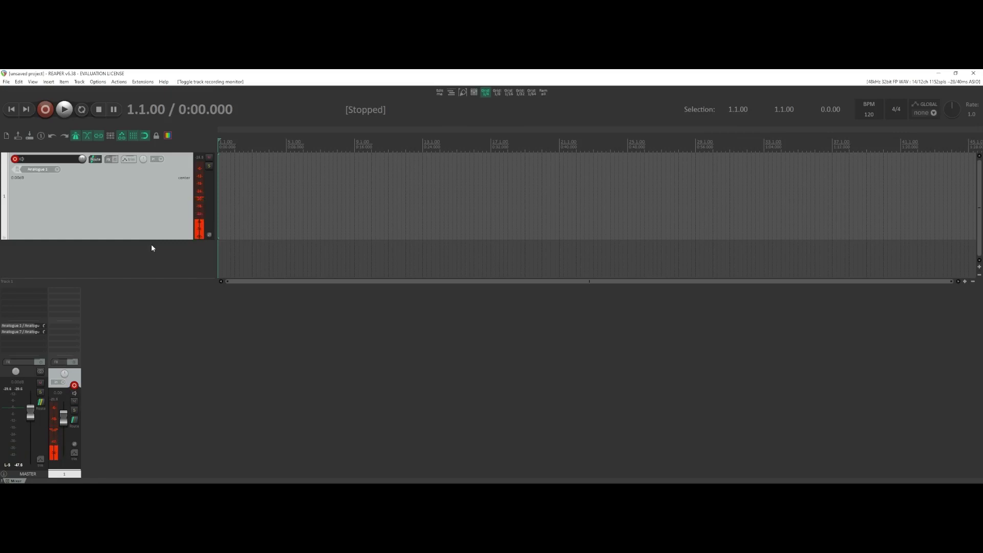
{"action": "left_click", "coordinate": [75, 391]}
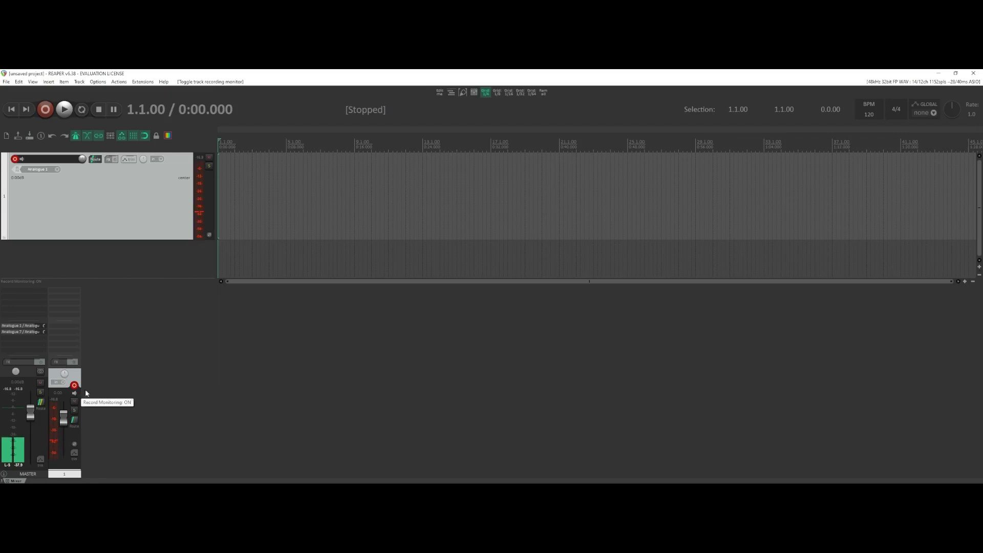
{"action": "left_click", "coordinate": [74, 393]}
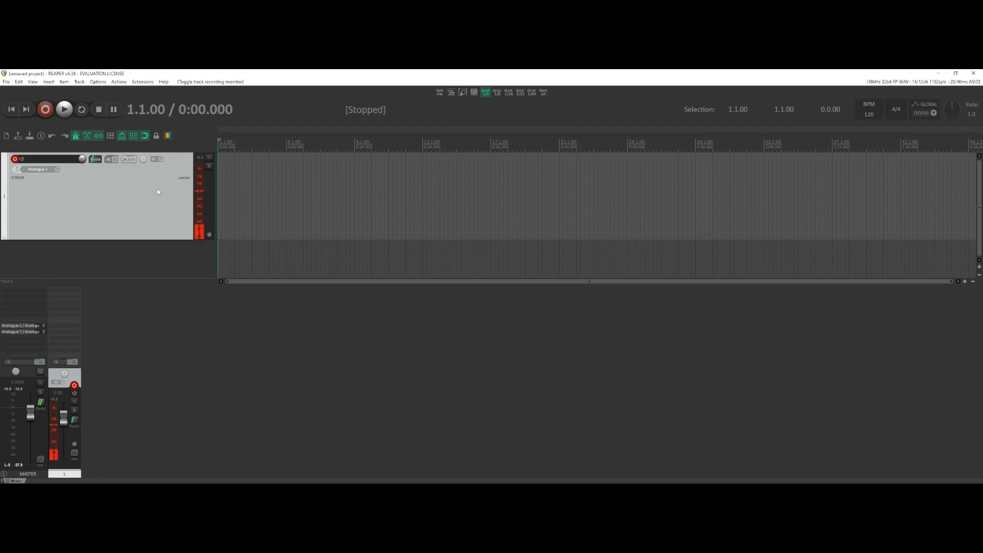
Step: Stop the take during pre-roll, clear the pre-roll measures value and turn the metronome off
{"action": "key", "text": "ctrl+r"}
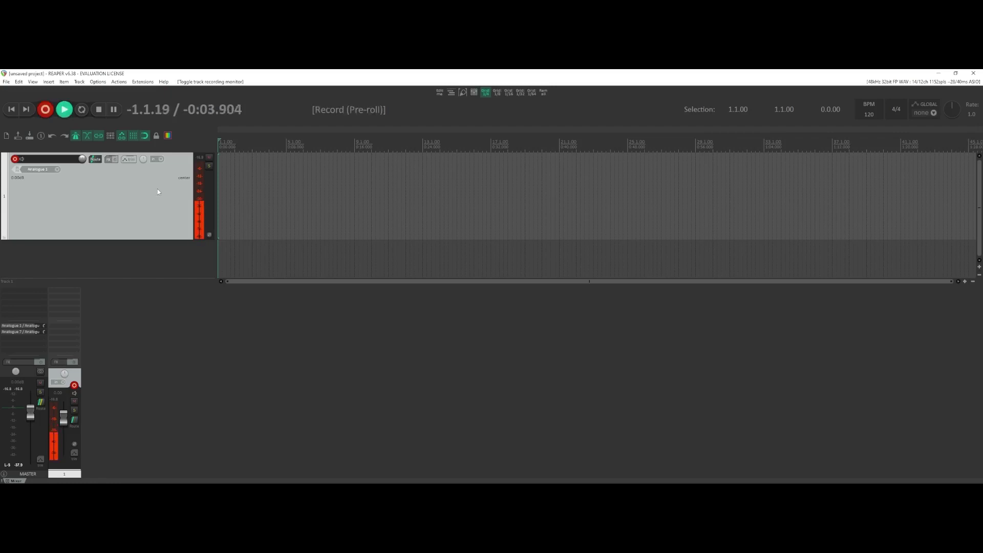
{"action": "key", "text": "space"}
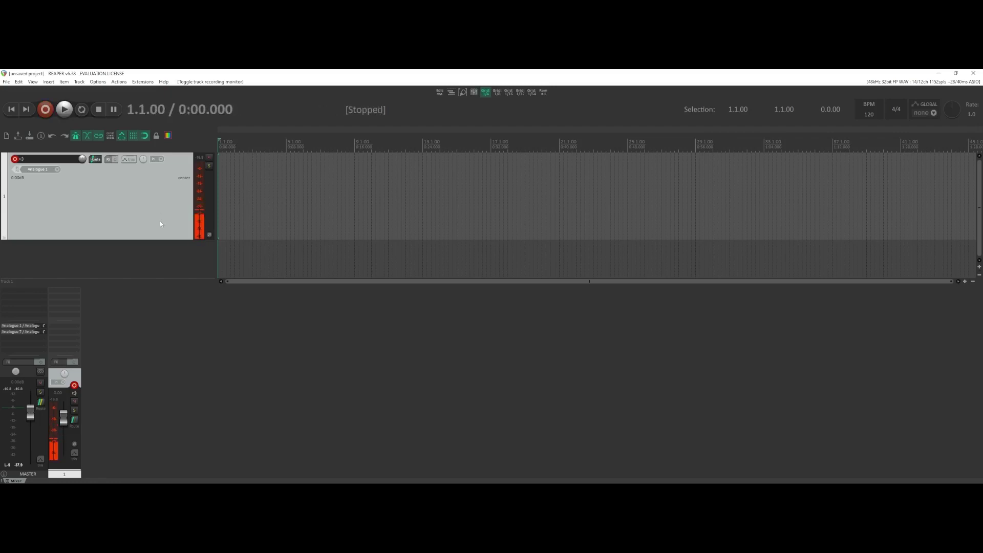
{"action": "right_click", "coordinate": [75, 135]}
{"action": "left_click", "coordinate": [339, 353]}
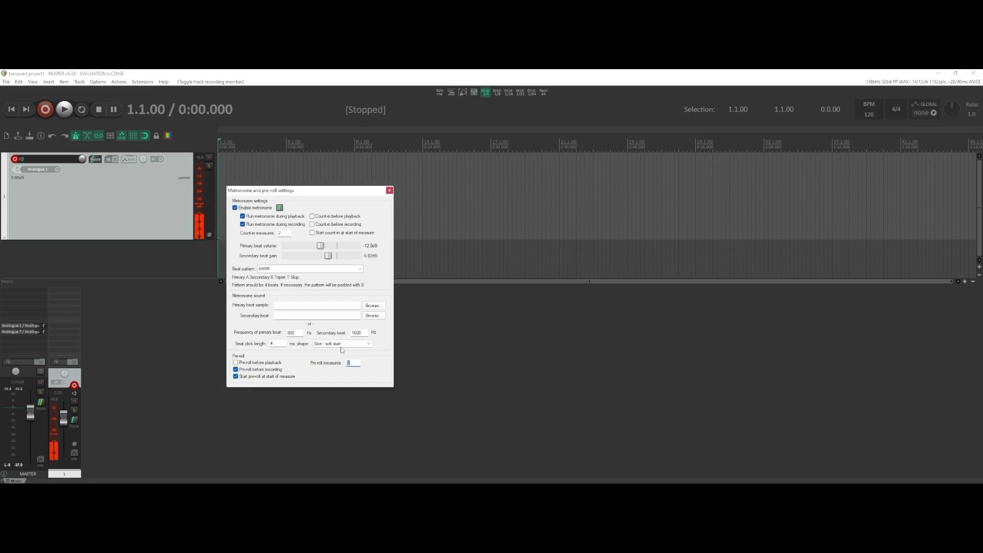
{"action": "key", "text": "BackSpace"}
{"action": "left_click", "coordinate": [389, 190]}
Step: Record a mono take about 19 seconds long from the project start on the armed track
{"action": "key", "text": "ctrl+r"}
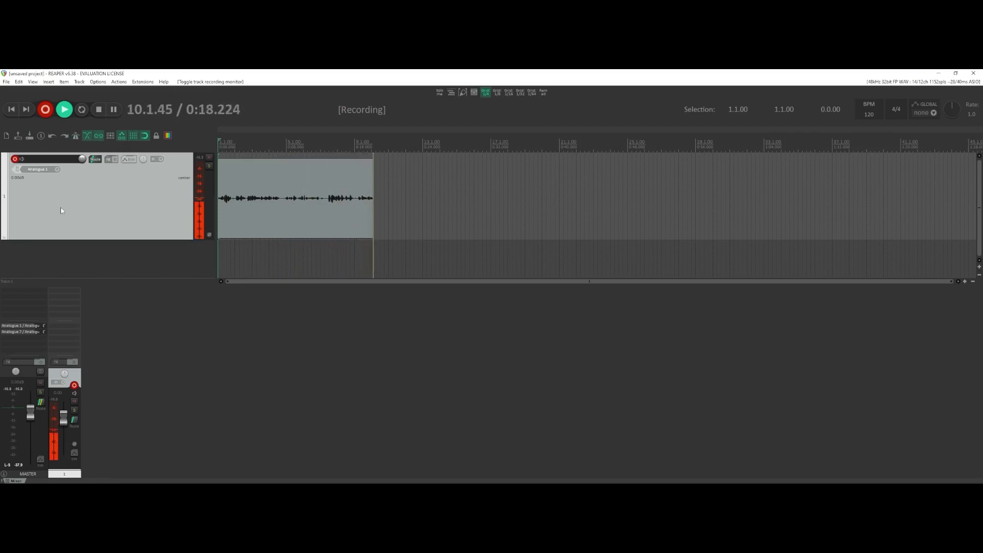
{"action": "key", "text": "space"}
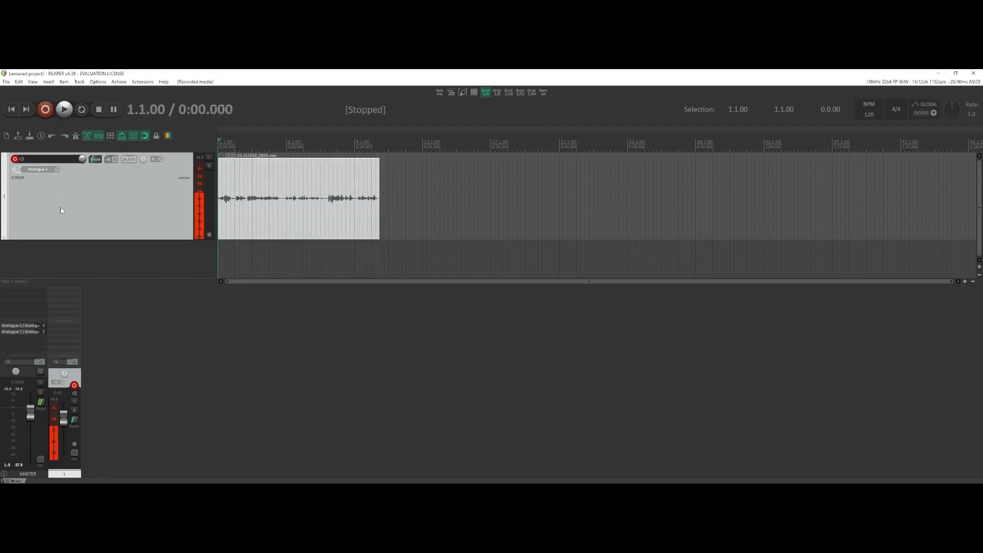
Step: Set the track's recording input to the stereo pair Analogue 1 / Analogue 2
{"action": "left_click", "coordinate": [199, 200]}
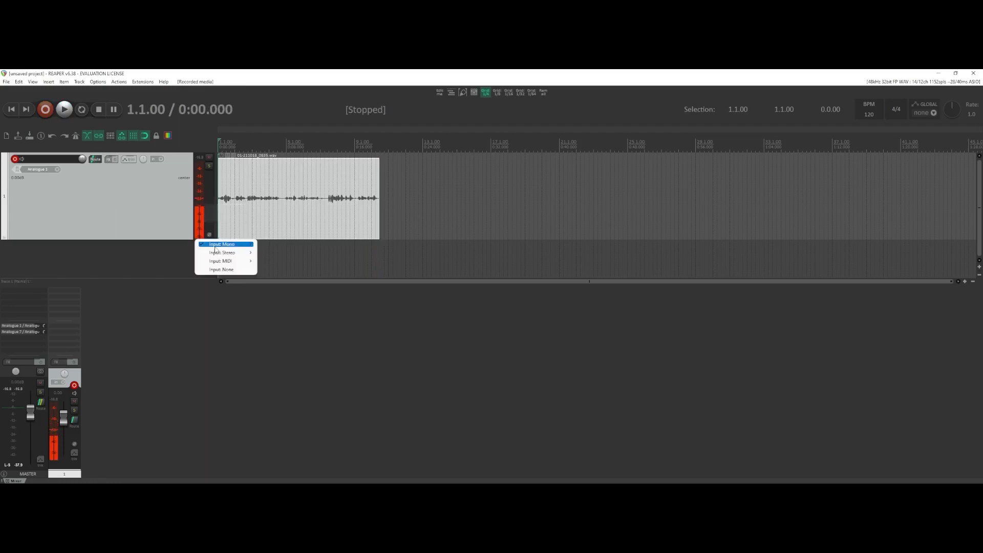
{"action": "mouse_move", "coordinate": [218, 254]}
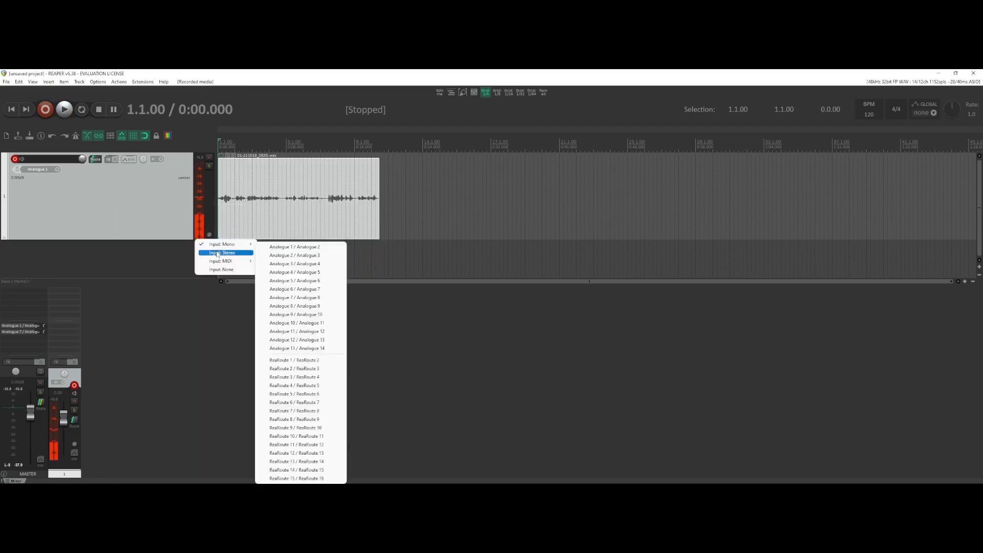
{"action": "left_click", "coordinate": [306, 248]}
Step: Place the edit cursor at 11.1.00 and record a stereo take about 41 seconds long after the first clip
{"action": "left_click", "coordinate": [376, 172]}
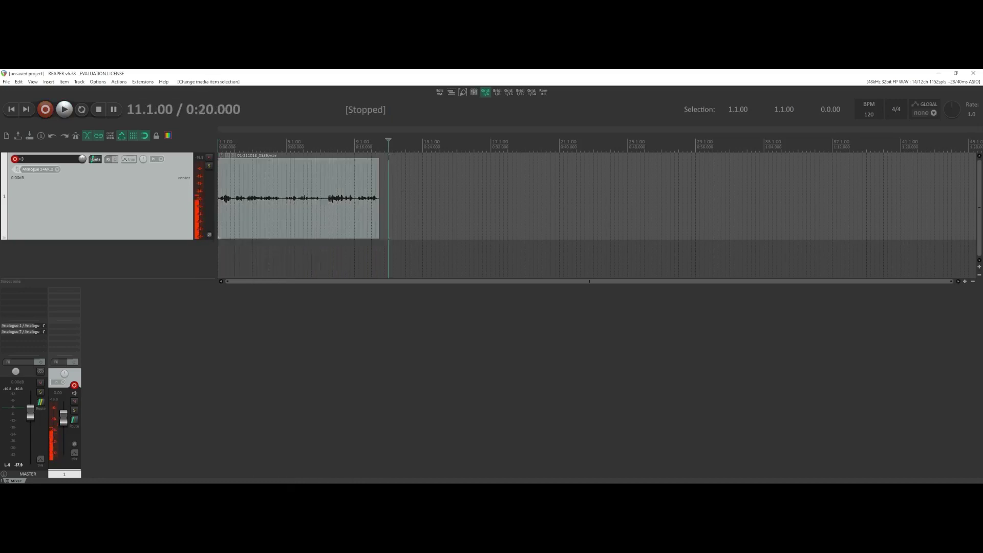
{"action": "key", "text": "ctrl+r"}
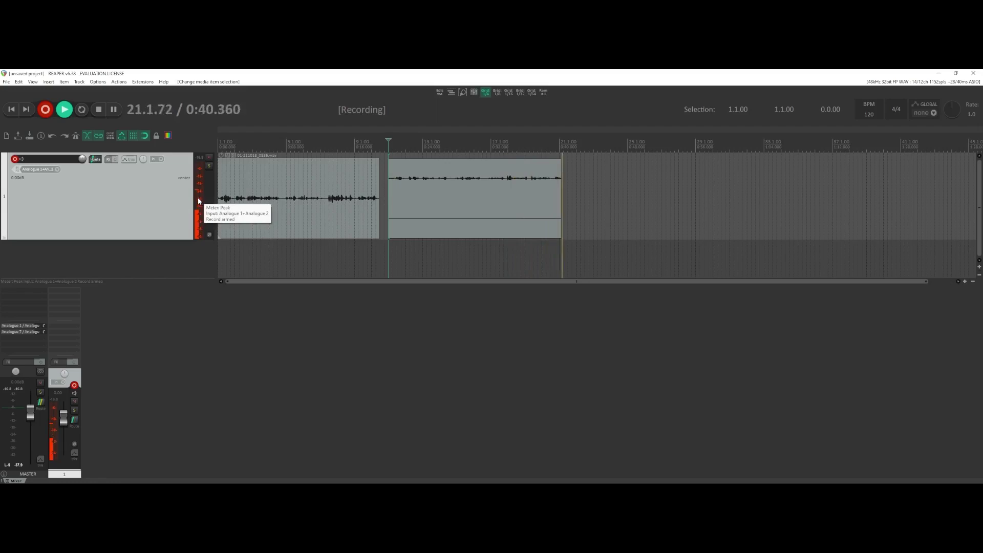
{"action": "left_click", "coordinate": [198, 199]}
{"action": "mouse_move", "coordinate": [222, 253]}
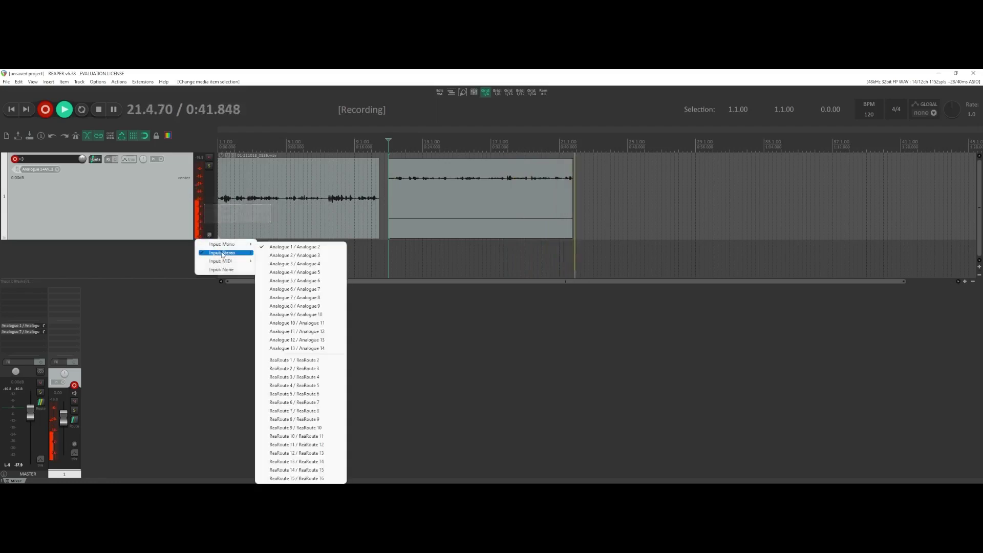
{"action": "left_click", "coordinate": [156, 201]}
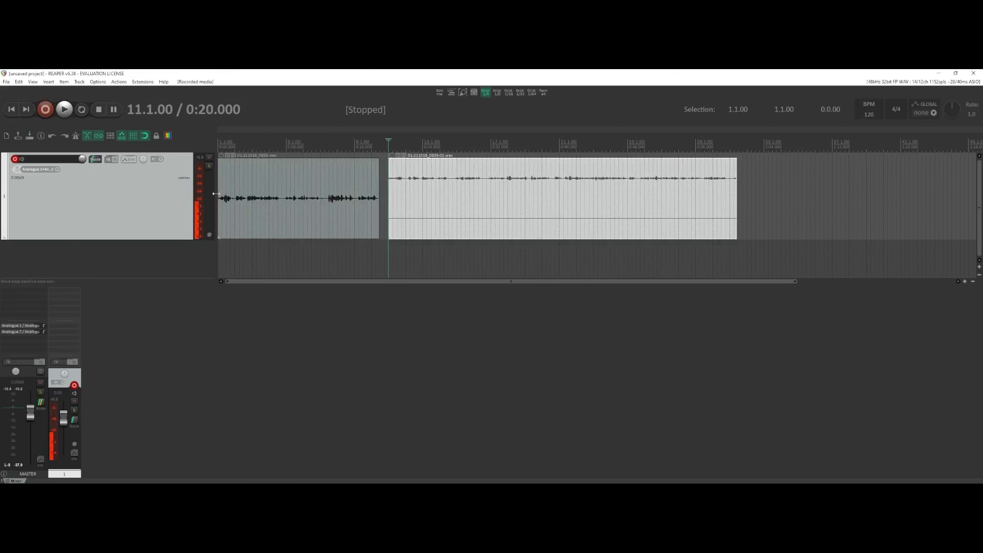
Step: Set the track's recording input back to mono Analogue 1 and disarm the track
{"action": "left_click", "coordinate": [198, 202]}
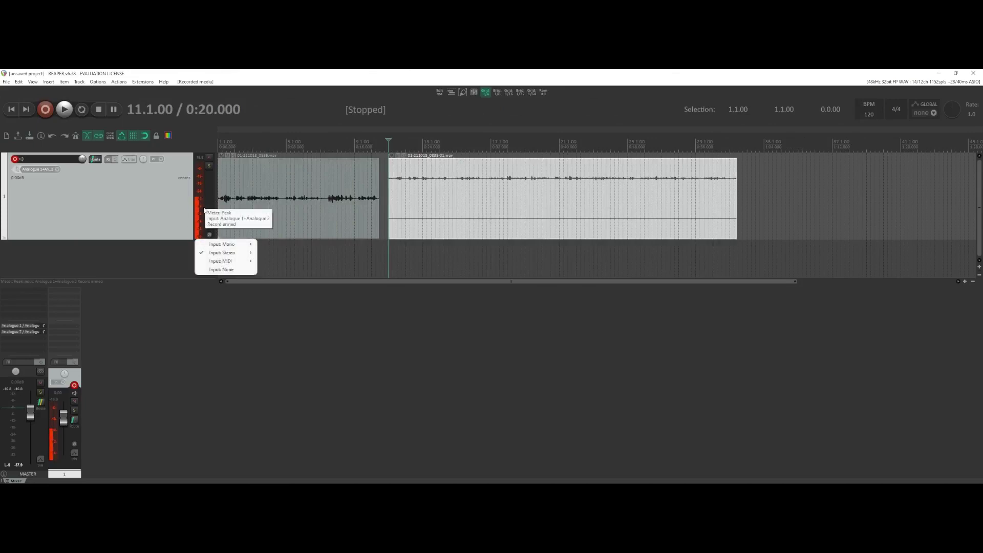
{"action": "mouse_move", "coordinate": [236, 246]}
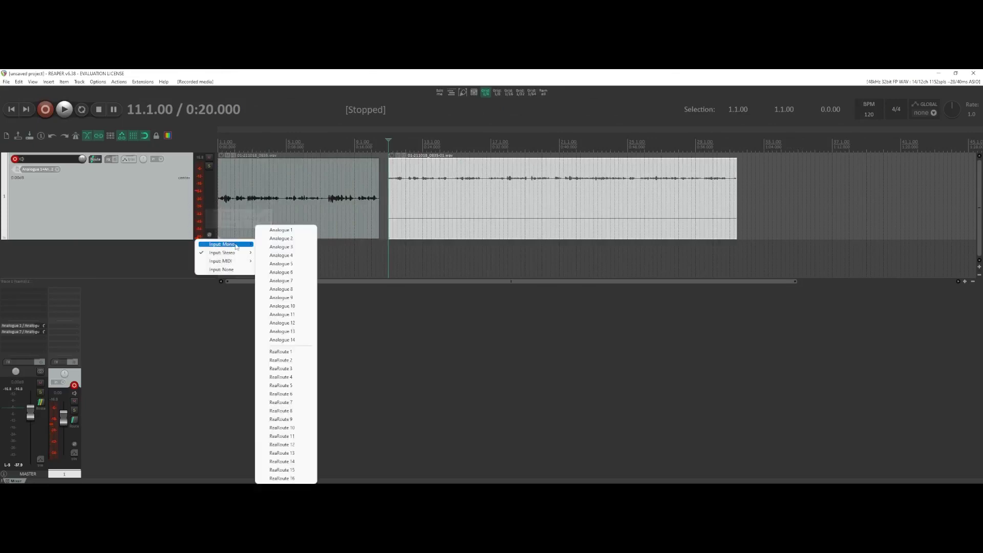
{"action": "left_click", "coordinate": [280, 229]}
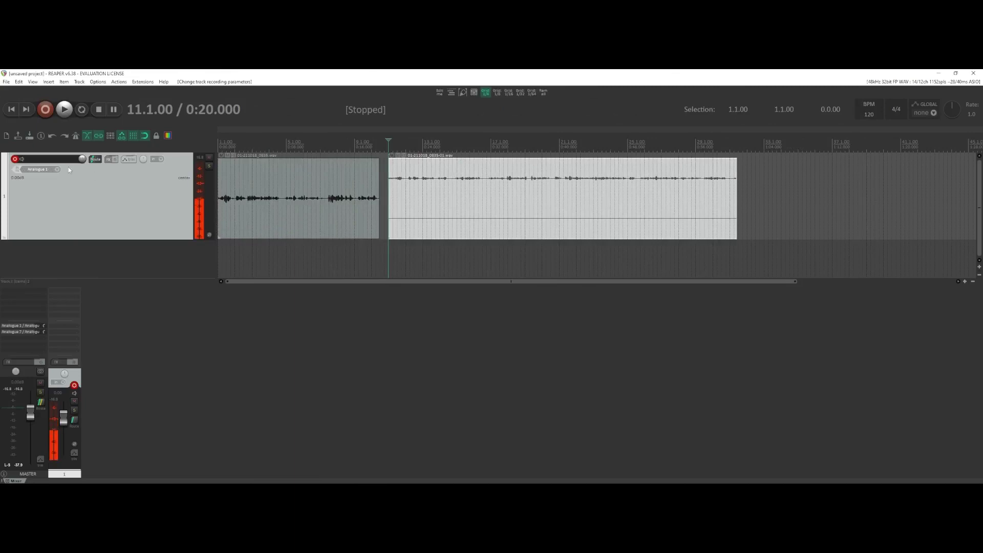
{"action": "key", "text": "F9"}
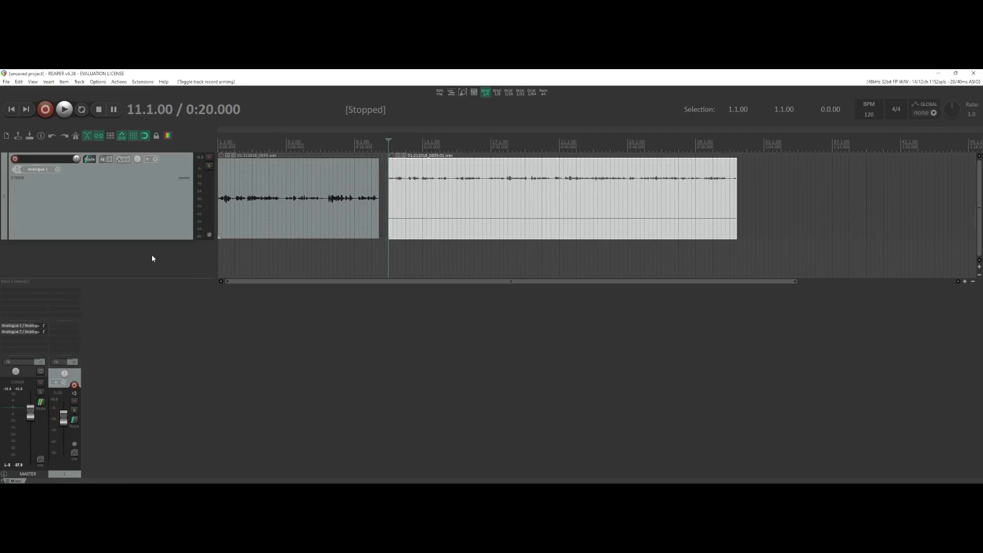
Step: Add a second track and set the first track's custom color to dark blue (RGB 0, 0, 160)
{"action": "double_click", "coordinate": [152, 256]}
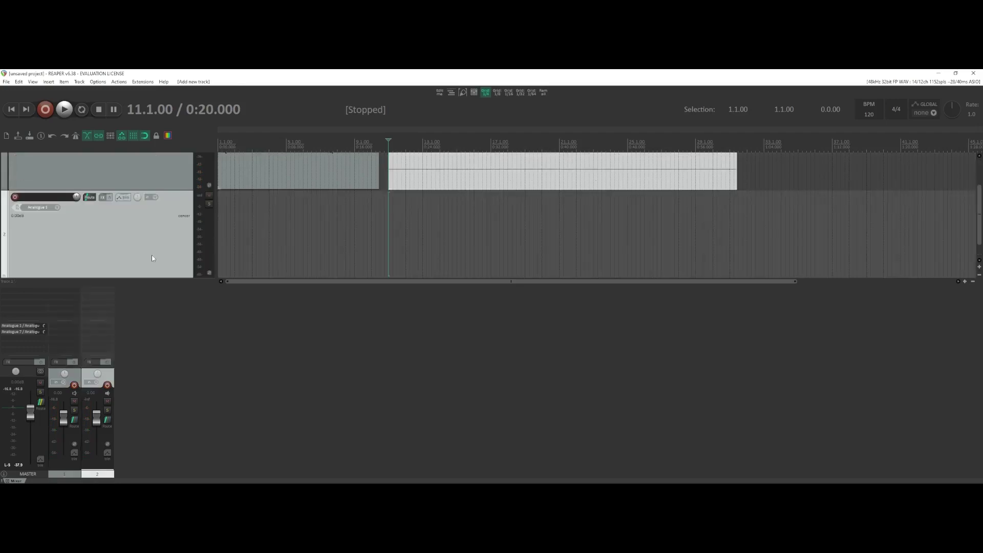
{"action": "right_click", "coordinate": [156, 174]}
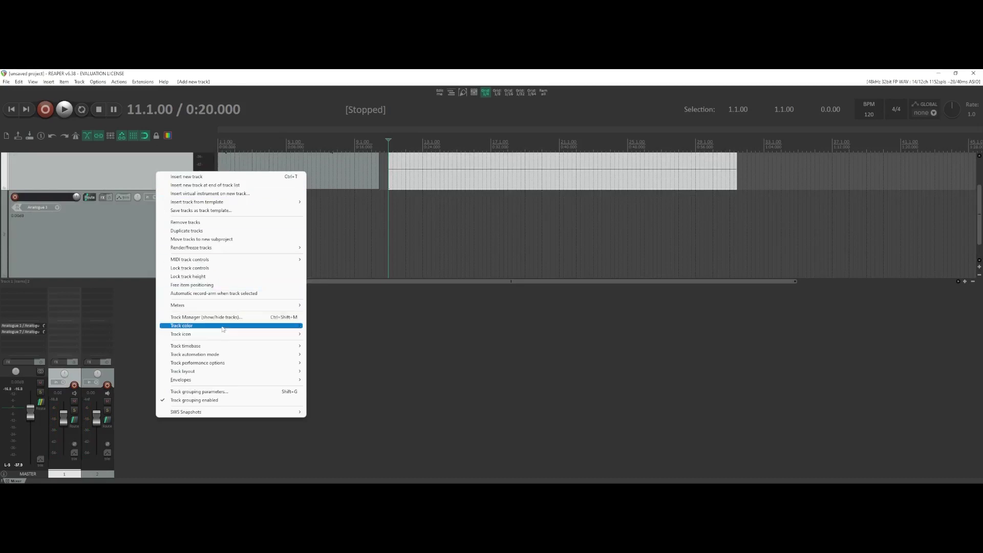
{"action": "mouse_move", "coordinate": [224, 329]}
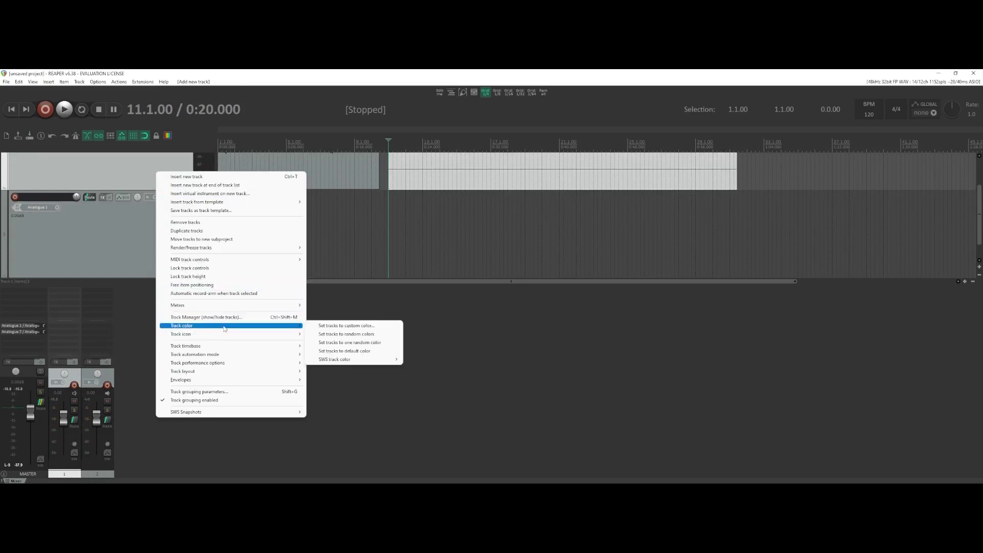
{"action": "left_click", "coordinate": [346, 327]}
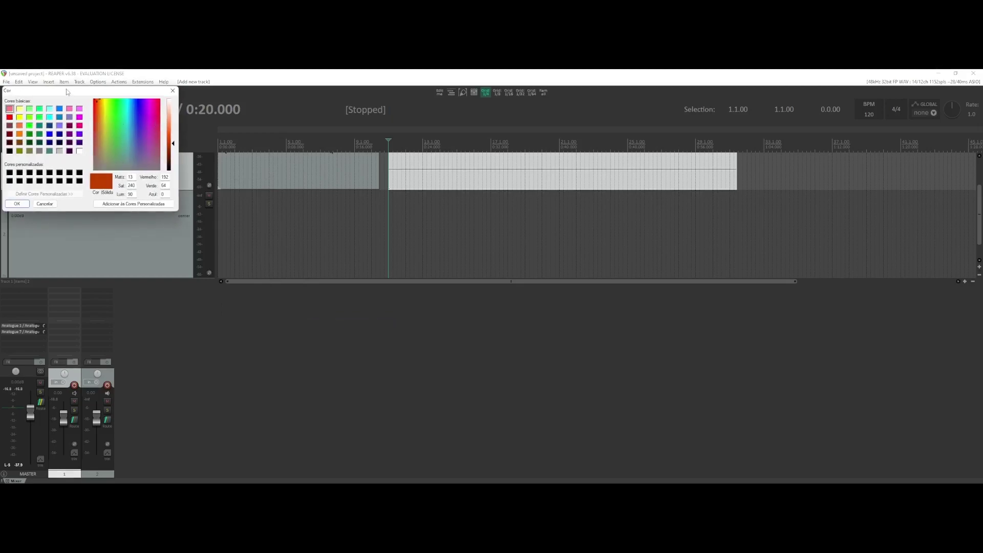
{"action": "left_click_drag", "start_coordinate": [70, 91], "coordinate": [111, 105]}
{"action": "left_click", "coordinate": [102, 148]}
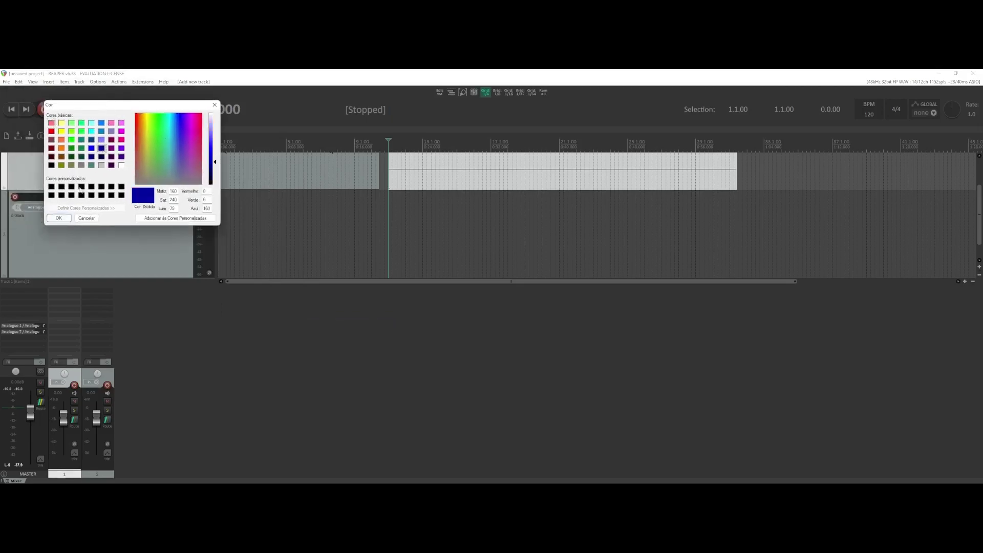
{"action": "left_click", "coordinate": [59, 218]}
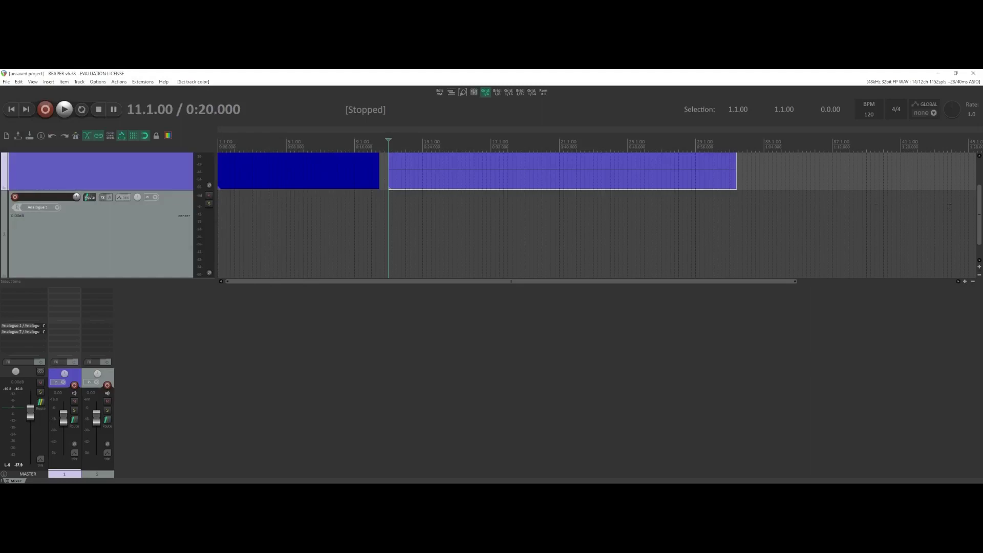
Step: Set the second track's custom color to white
{"action": "scroll", "coordinate": [979, 233], "scroll_direction": "up", "scroll_amount": 2}
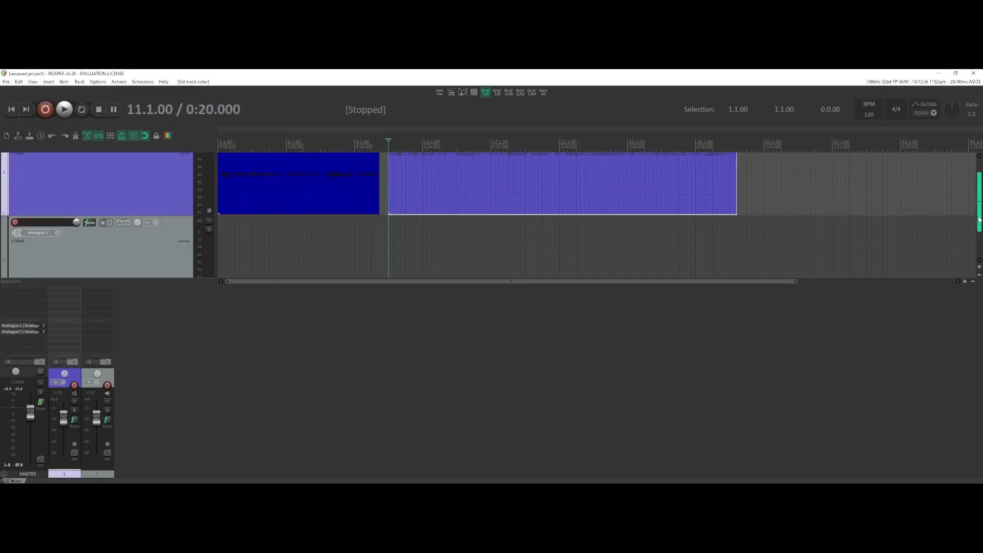
{"action": "right_click", "coordinate": [128, 248]}
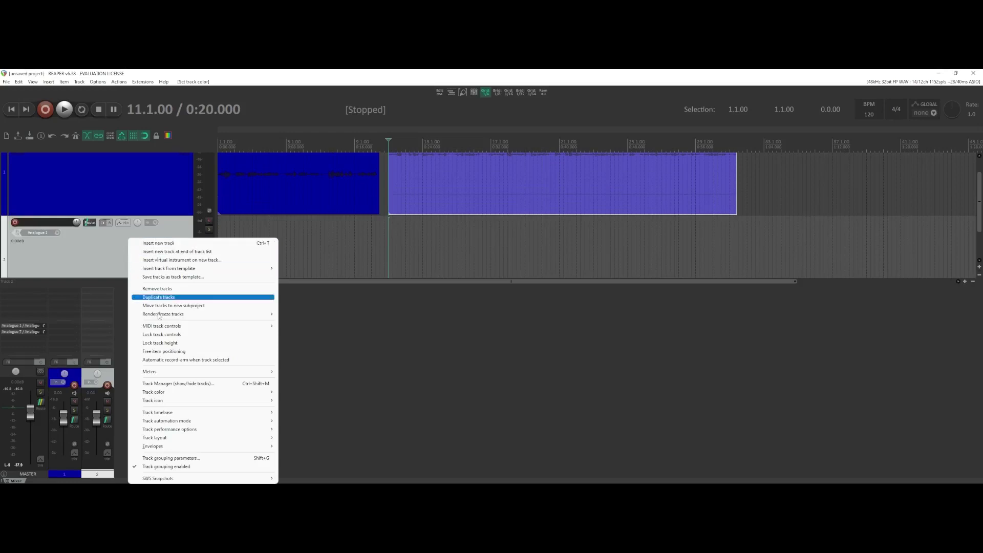
{"action": "mouse_move", "coordinate": [182, 395]}
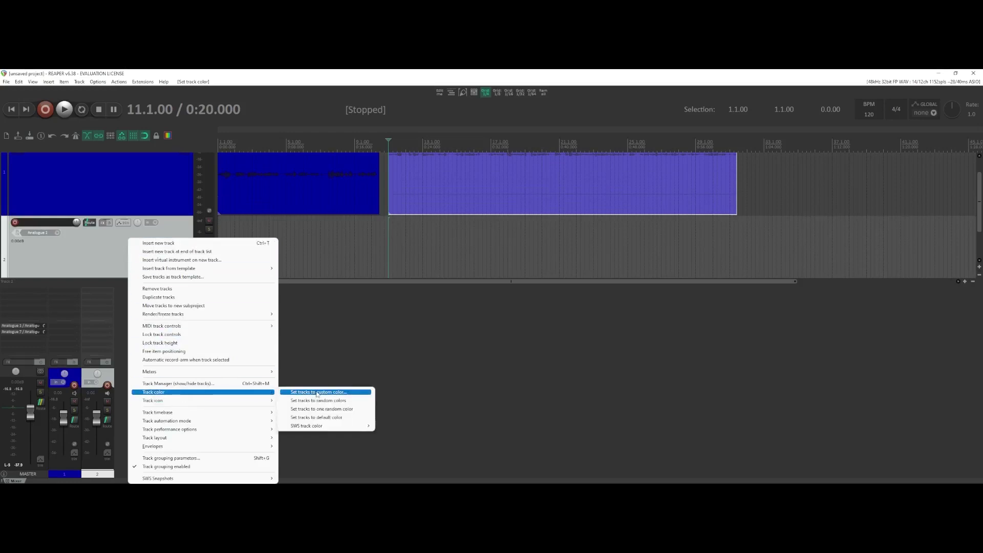
{"action": "left_click", "coordinate": [317, 393]}
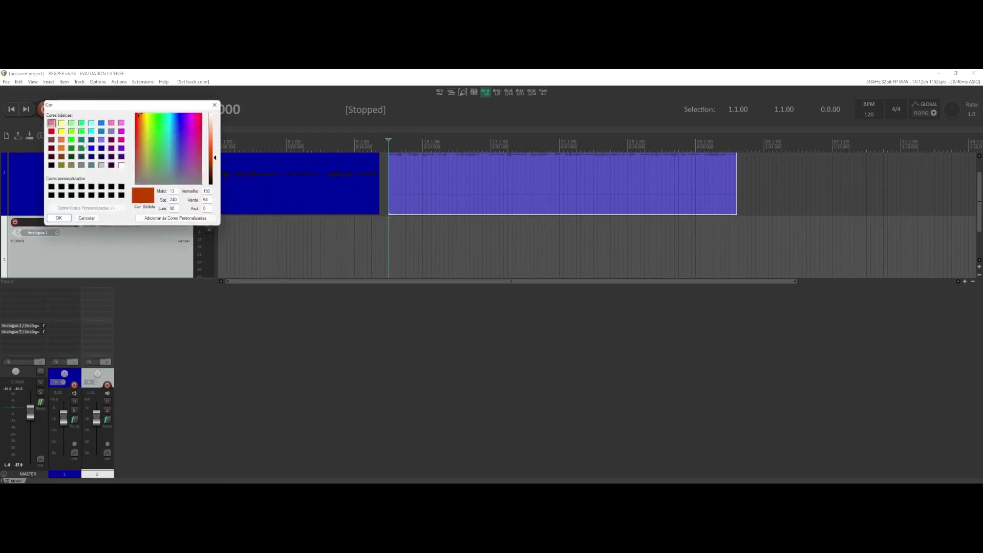
{"action": "left_click", "coordinate": [122, 164]}
{"action": "left_click", "coordinate": [59, 217]}
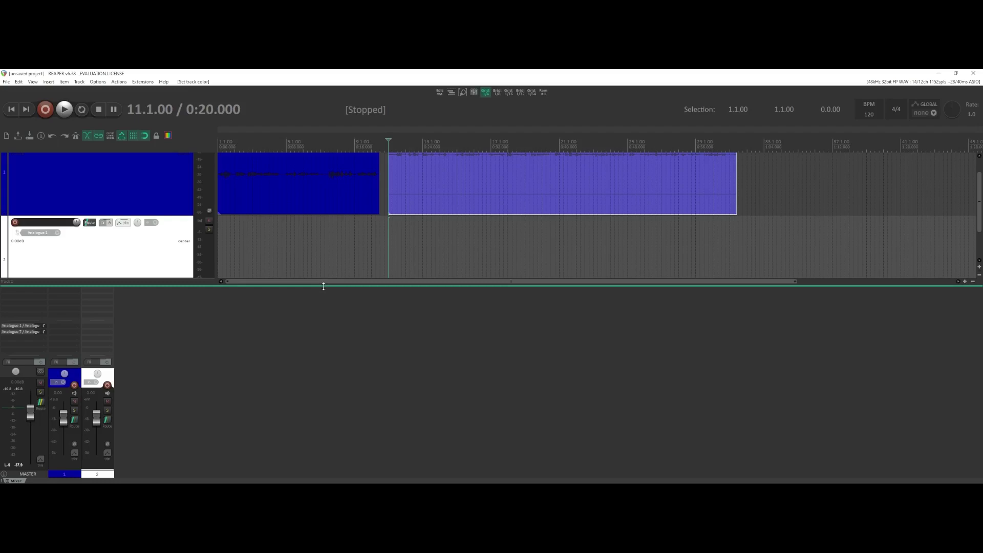
Step: Reduce the mixer's height, adjust the heights of both tracks and select the first audio clip with the edit cursor at 7.3.00
{"action": "left_click_drag", "start_coordinate": [323, 286], "coordinate": [318, 352]}
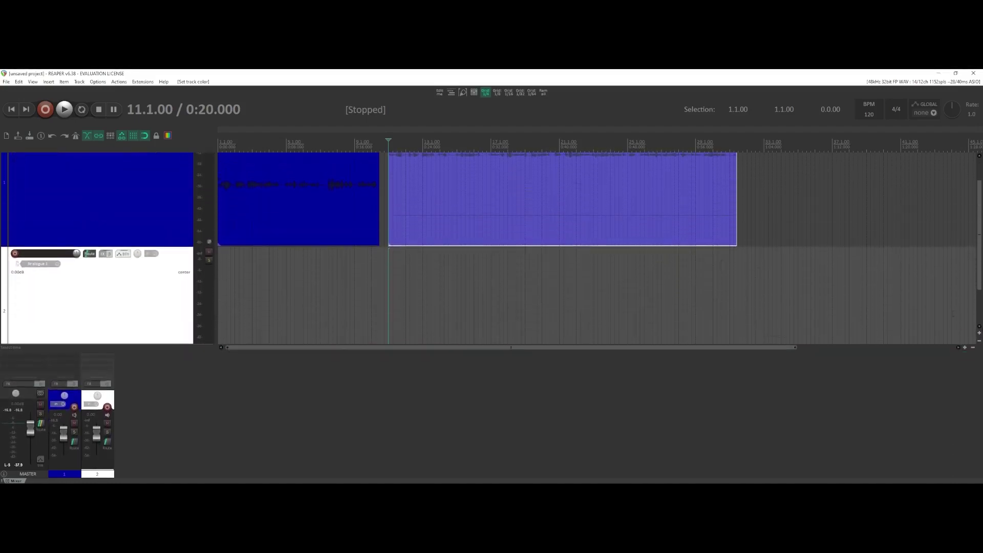
{"action": "left_click", "coordinate": [979, 342]}
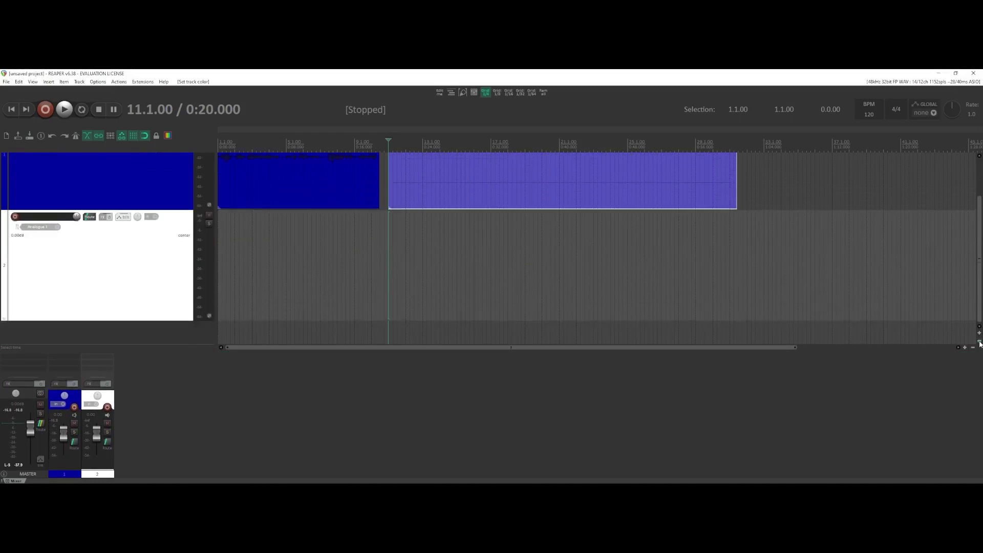
{"action": "left_click", "coordinate": [980, 342]}
{"action": "left_click", "coordinate": [972, 347]}
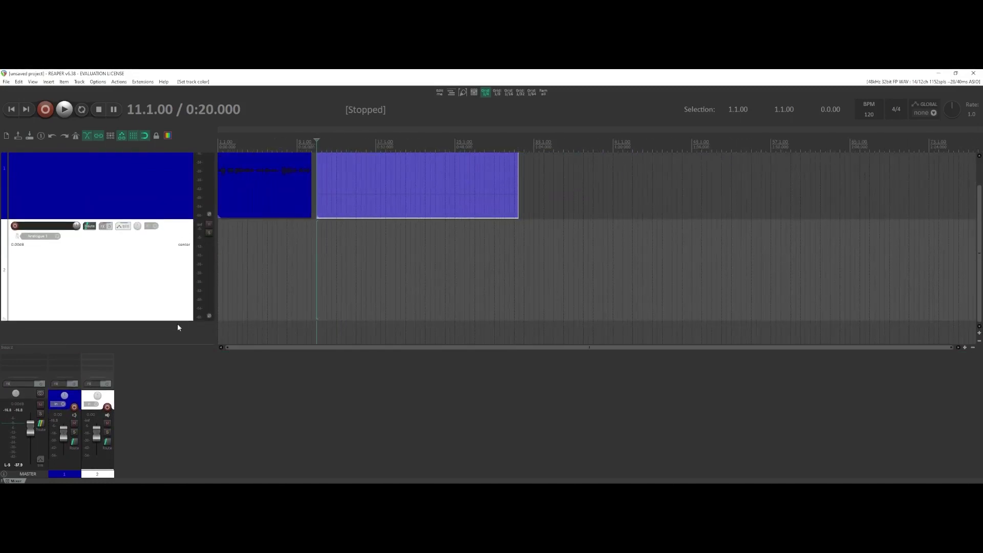
{"action": "left_click_drag", "start_coordinate": [177, 321], "coordinate": [170, 303]}
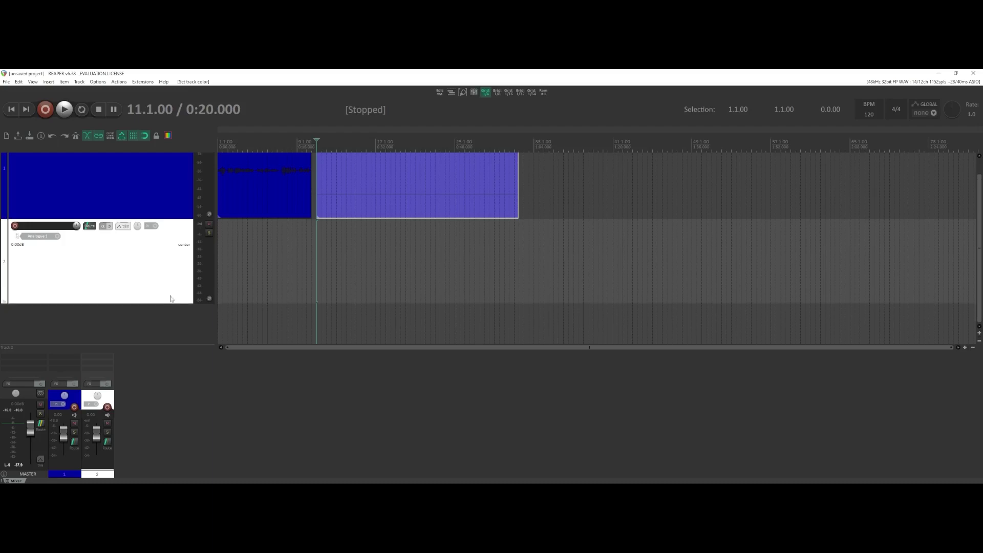
{"action": "left_click_drag", "start_coordinate": [328, 219], "coordinate": [328, 253]}
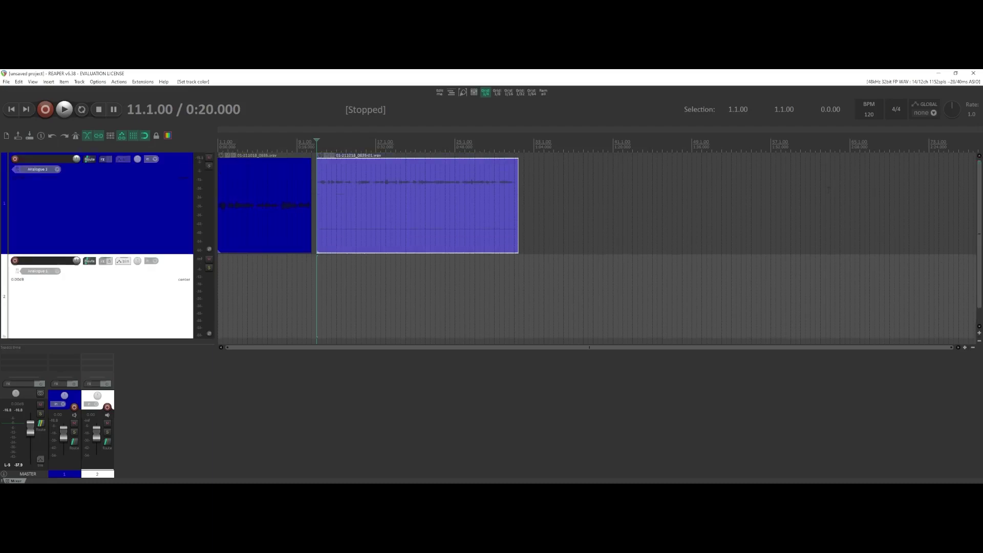
{"action": "left_click", "coordinate": [281, 225]}
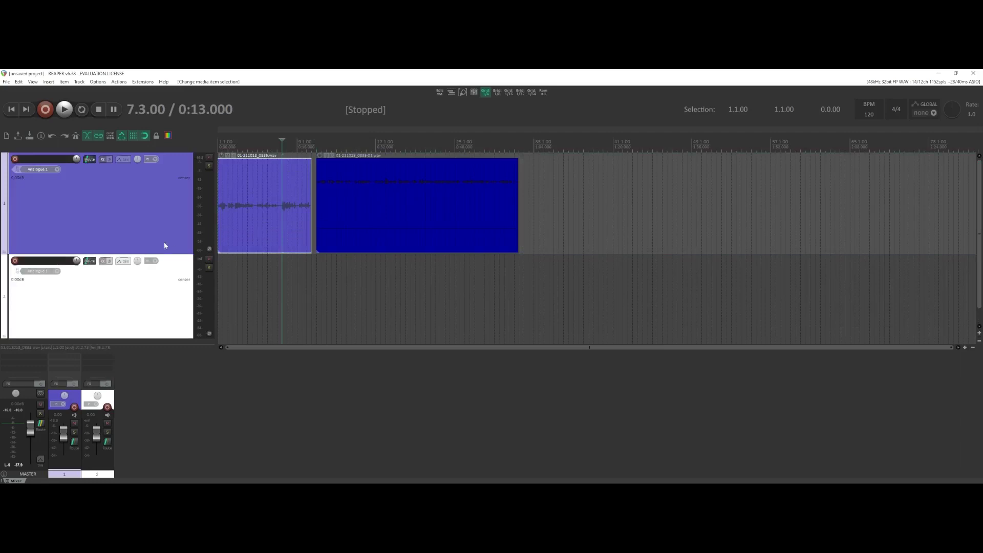
{"action": "left_click_drag", "start_coordinate": [153, 254], "coordinate": [156, 233]}
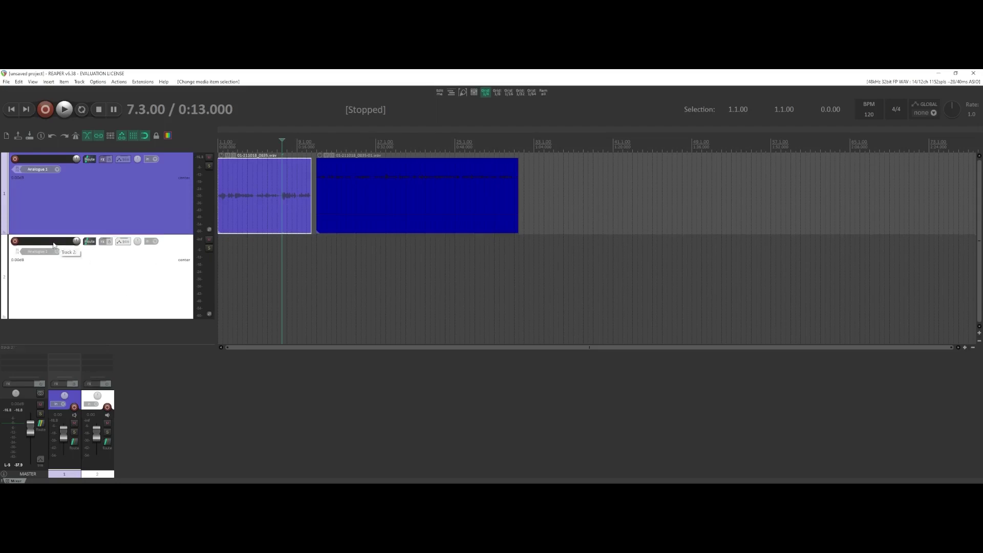
Step: Set the second track's recording input to MIDI from the Virtual MIDI keyboard on all channels
{"action": "left_click", "coordinate": [197, 271]}
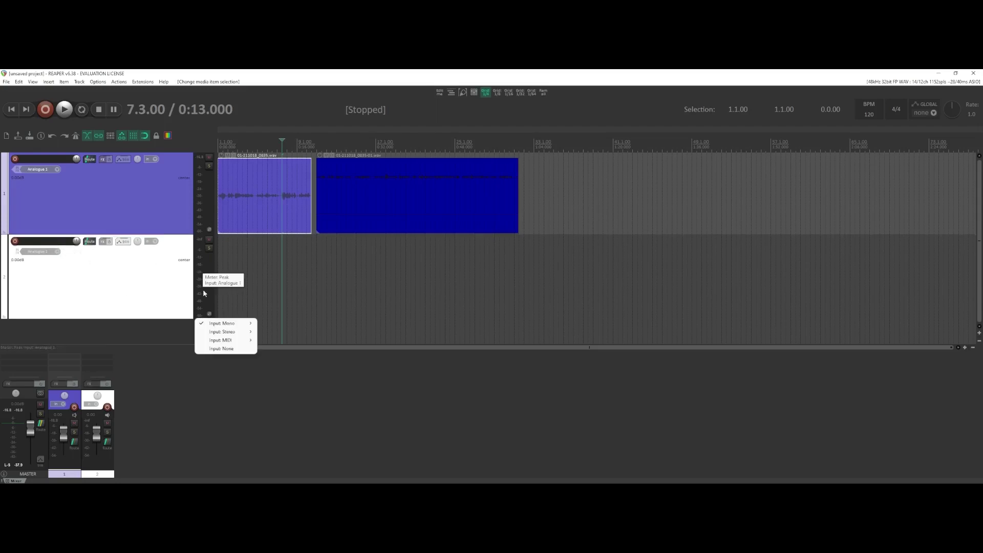
{"action": "mouse_move", "coordinate": [225, 341]}
{"action": "mouse_move", "coordinate": [296, 341]}
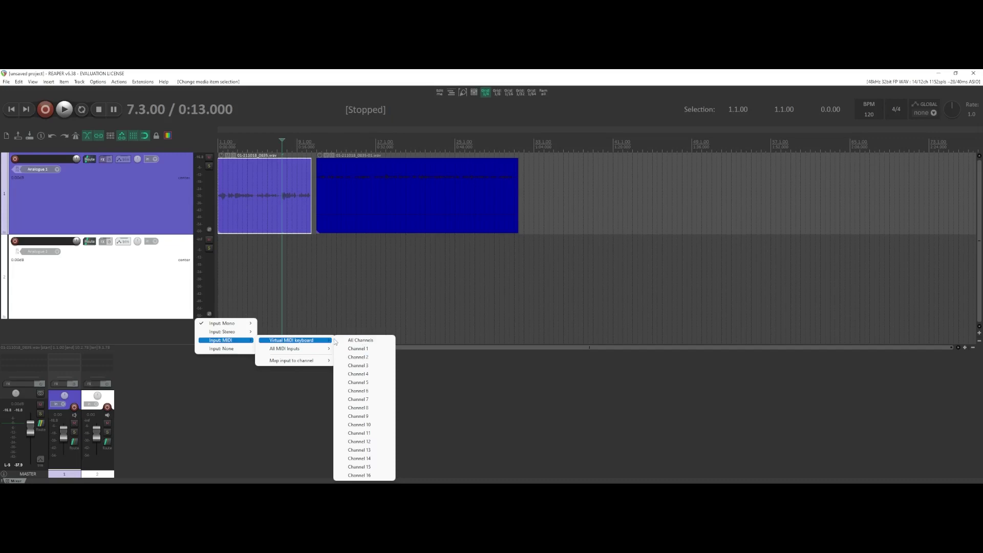
{"action": "left_click", "coordinate": [365, 342]}
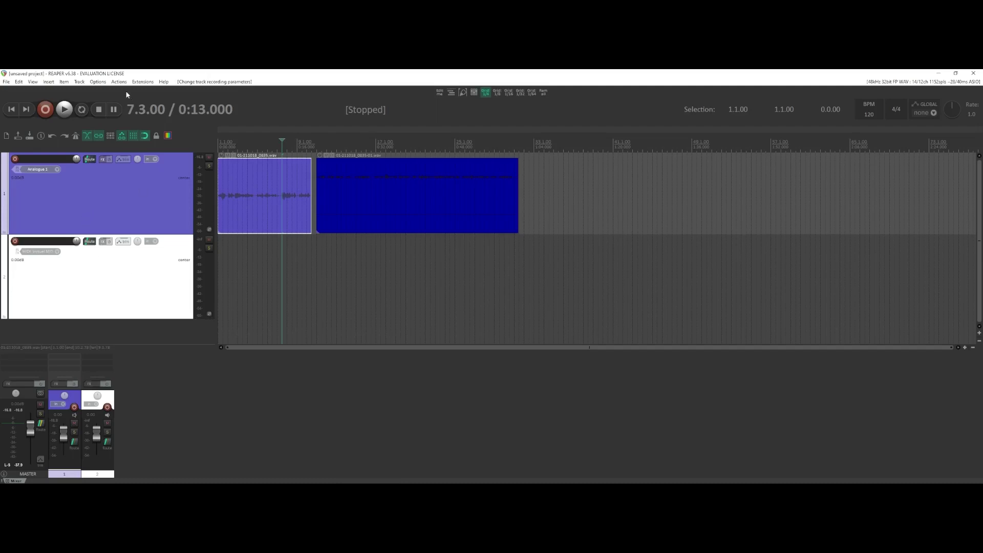
Step: Open the Virtual MIDI keyboard and move its window above the second track's lane, clear of the mixer
{"action": "left_click", "coordinate": [36, 82]}
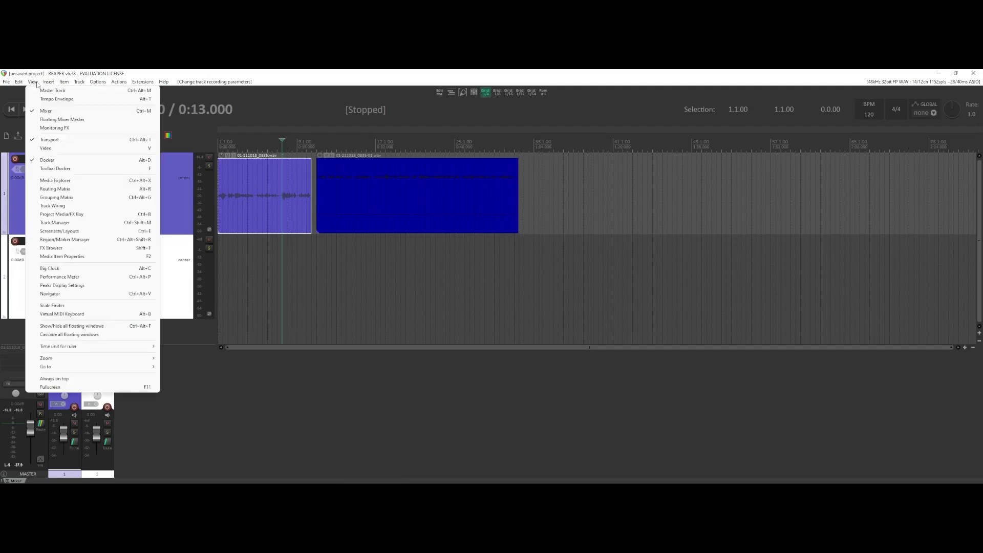
{"action": "left_click", "coordinate": [77, 313]}
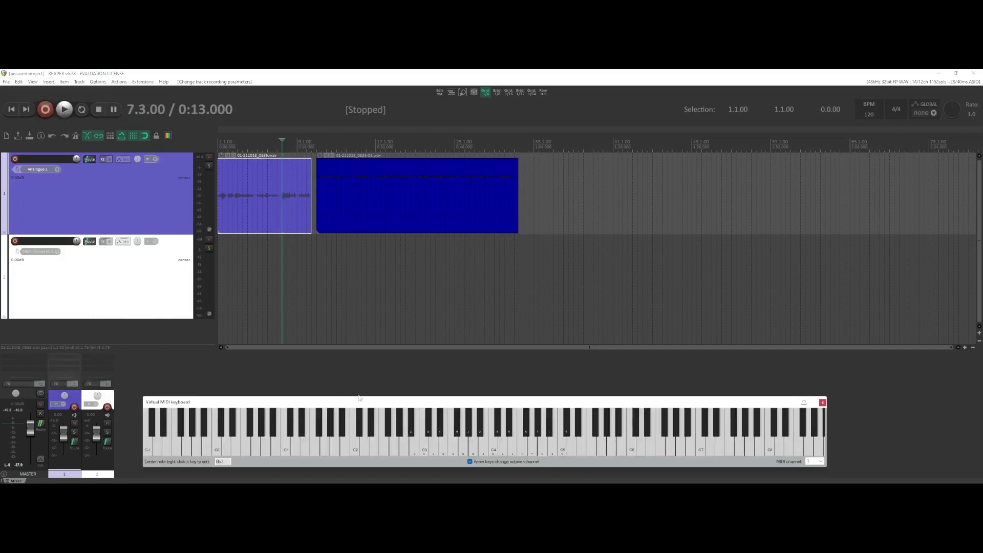
{"action": "left_click_drag", "start_coordinate": [366, 402], "coordinate": [494, 127]}
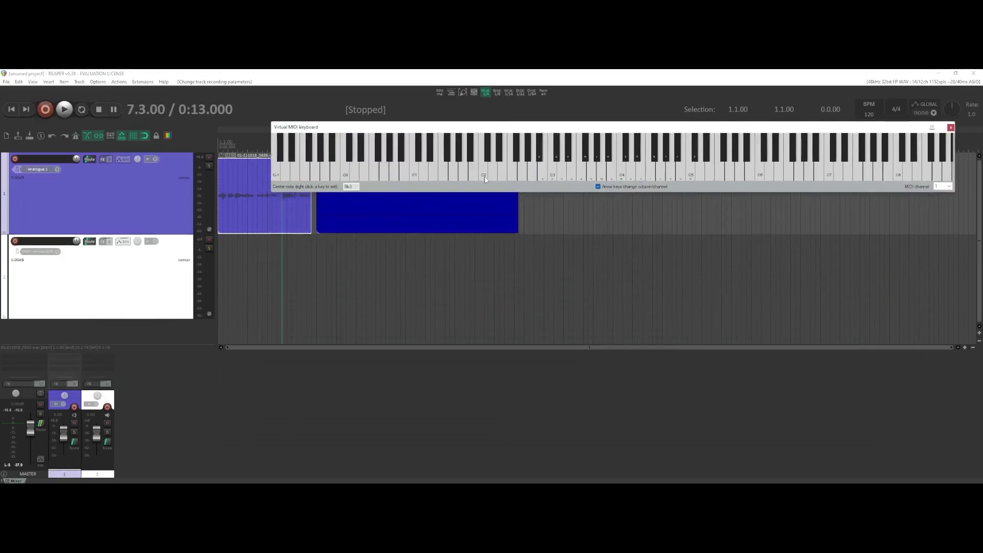
Step: Arm the second track for recording and play several test notes around C2 on the virtual MIDI keyboard
{"action": "left_click", "coordinate": [15, 241]}
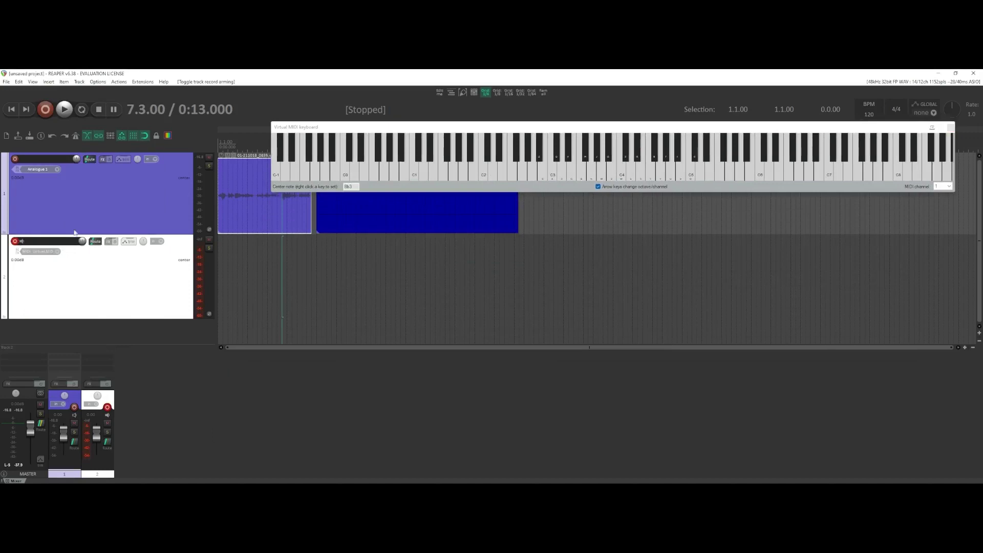
{"action": "left_click", "coordinate": [503, 170]}
{"action": "left_click", "coordinate": [493, 169]}
{"action": "left_click", "coordinate": [475, 173]}
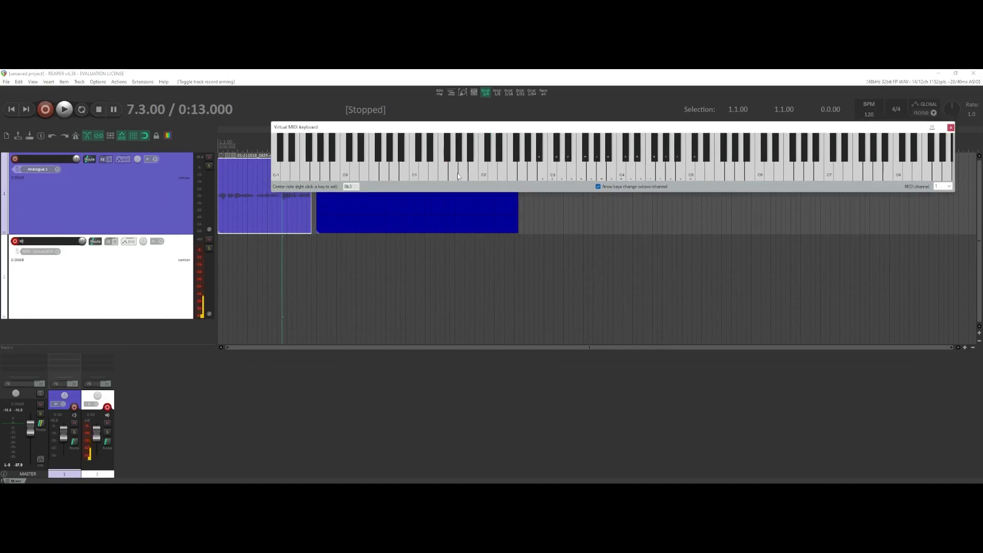
{"action": "left_click", "coordinate": [438, 174]}
{"action": "left_click", "coordinate": [413, 172]}
{"action": "left_click", "coordinate": [463, 174]}
{"action": "left_click", "coordinate": [474, 174]}
{"action": "left_click", "coordinate": [493, 174]}
Step: Record virtual keyboard notes as a MIDI clip on the second track from 7.3.00 with the first track muted, and close the keyboard
{"action": "key", "text": "ctrl+r"}
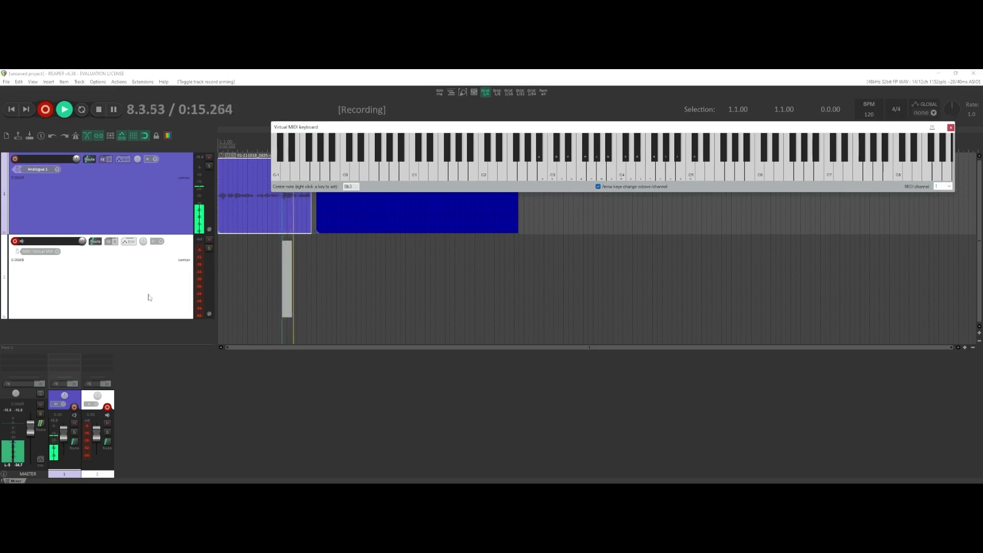
{"action": "left_click", "coordinate": [209, 157]}
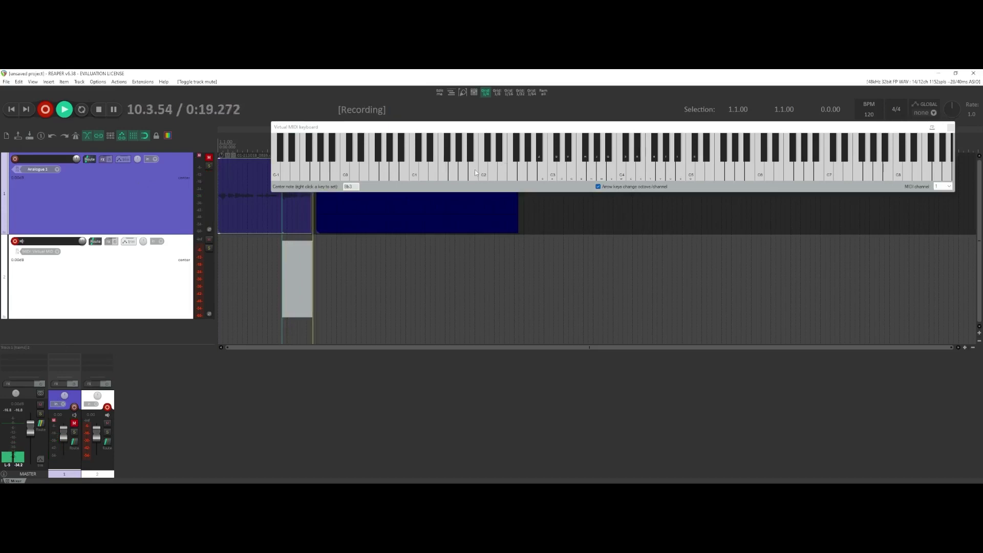
{"action": "left_click", "coordinate": [515, 173]}
{"action": "left_click", "coordinate": [492, 174]}
{"action": "left_click", "coordinate": [423, 172]}
{"action": "key", "text": "space"}
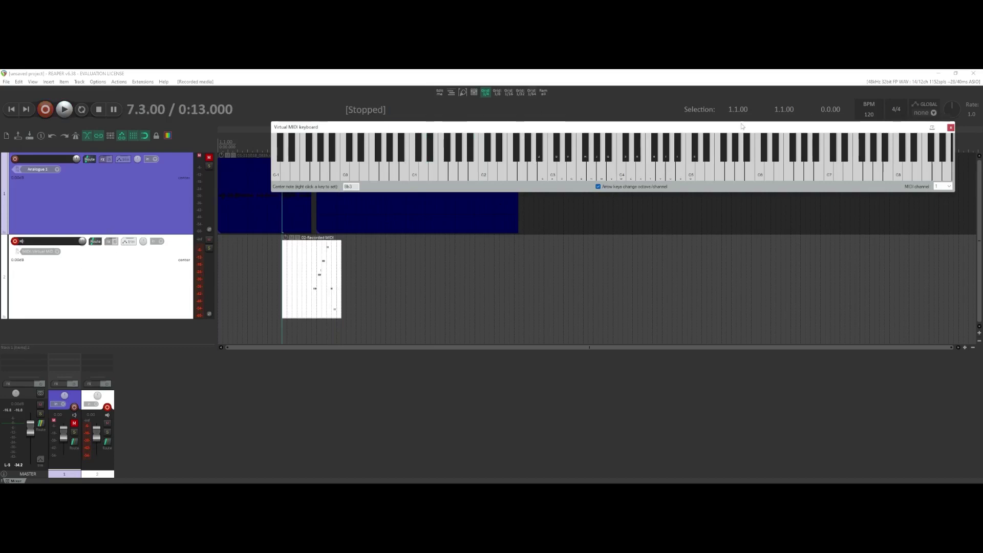
{"action": "left_click", "coordinate": [950, 128]}
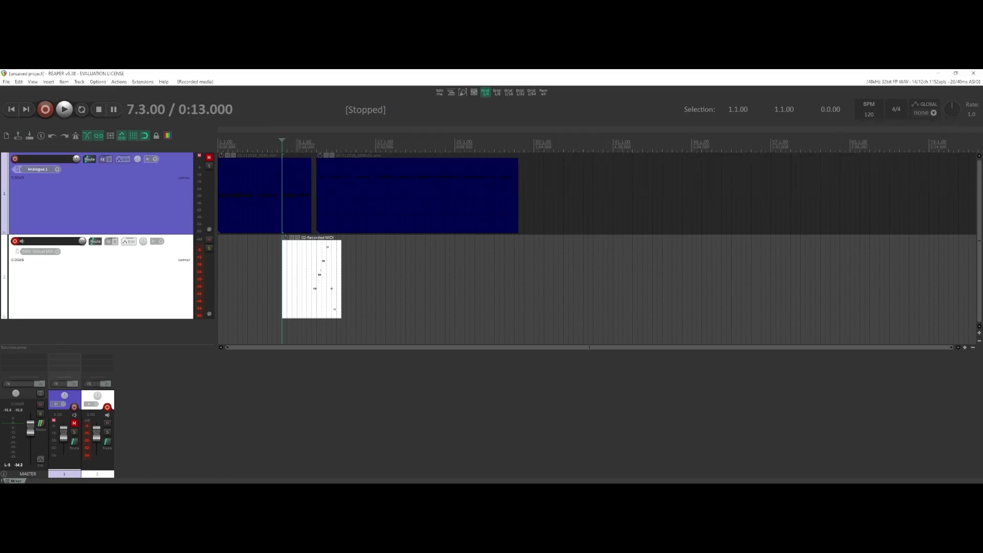
Step: Disarm the second track, unmute the first track with no track left selected, and shrink the mixer slightly
{"action": "left_click", "coordinate": [15, 242]}
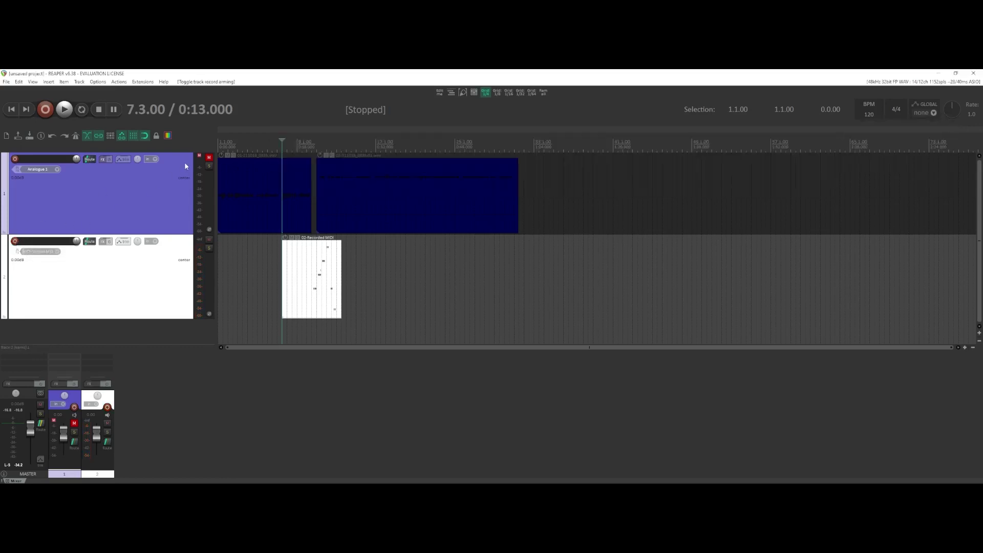
{"action": "left_click", "coordinate": [208, 158]}
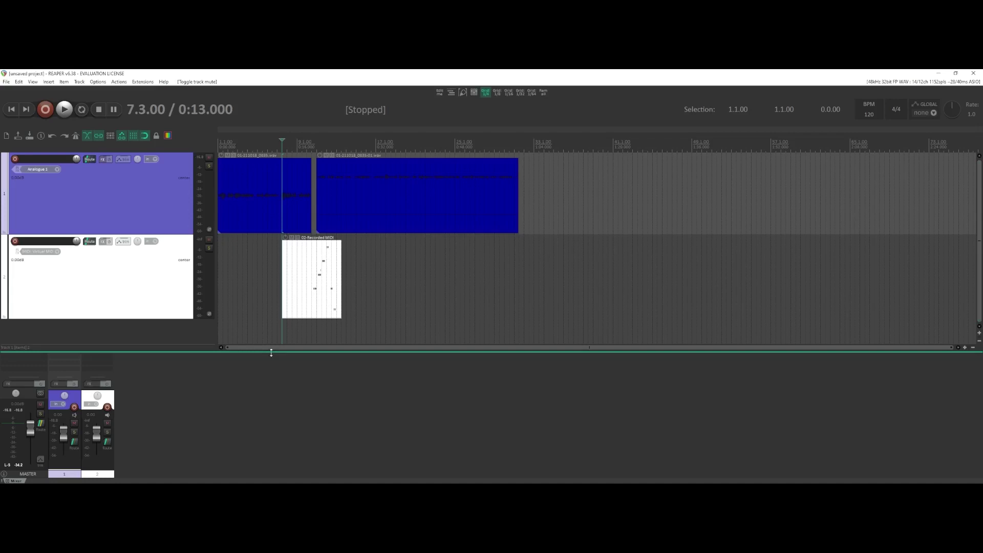
{"action": "left_click", "coordinate": [287, 396]}
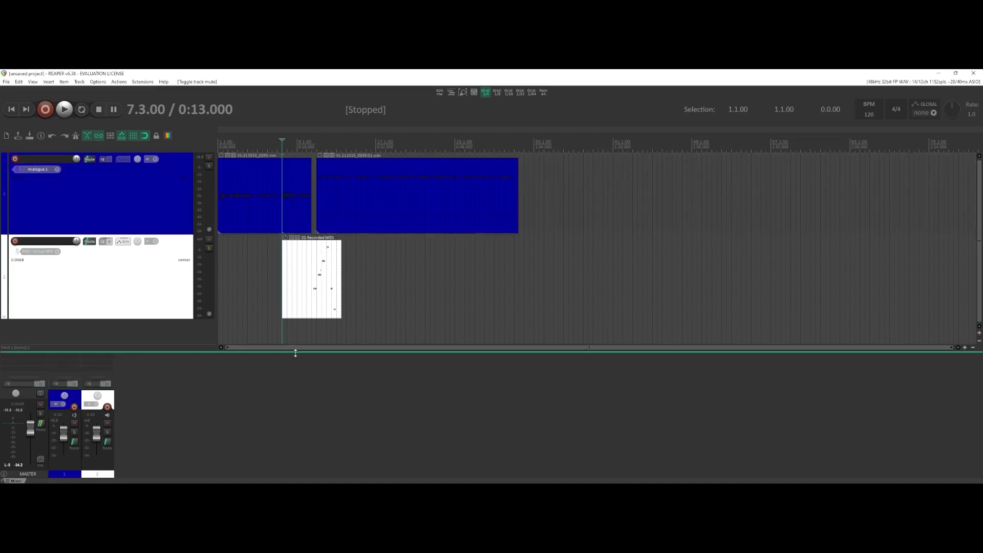
{"action": "left_click_drag", "start_coordinate": [295, 350], "coordinate": [292, 364]}
Step: Add a third track at the end of the track list and remove it again
{"action": "double_click", "coordinate": [147, 409]}
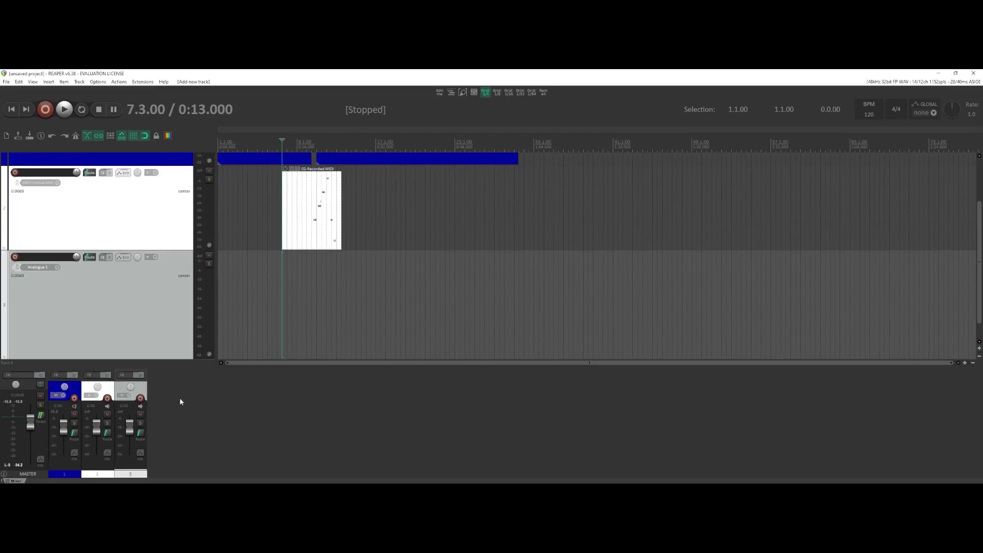
{"action": "key", "text": "Delete"}
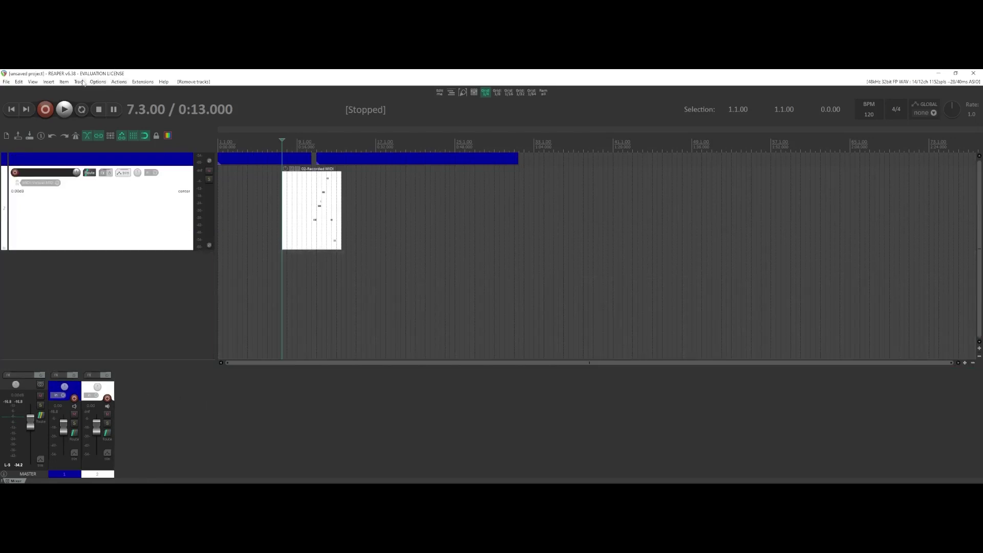
Step: Insert a new track directly below the first track
{"action": "left_click", "coordinate": [113, 390]}
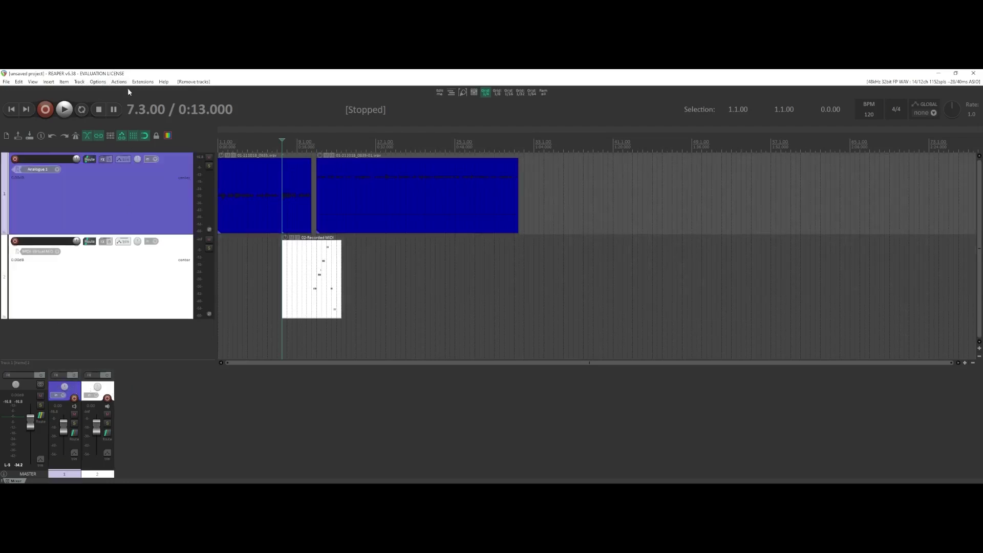
{"action": "left_click", "coordinate": [79, 82]}
{"action": "left_click", "coordinate": [89, 91]}
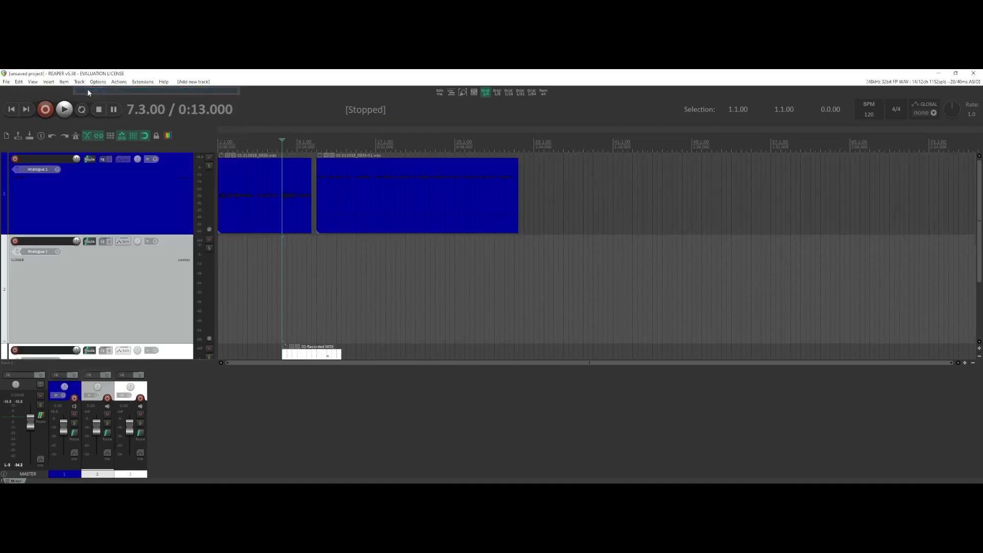
Step: Insert a new track below the white MIDI track and delete that new track
{"action": "left_click", "coordinate": [142, 388]}
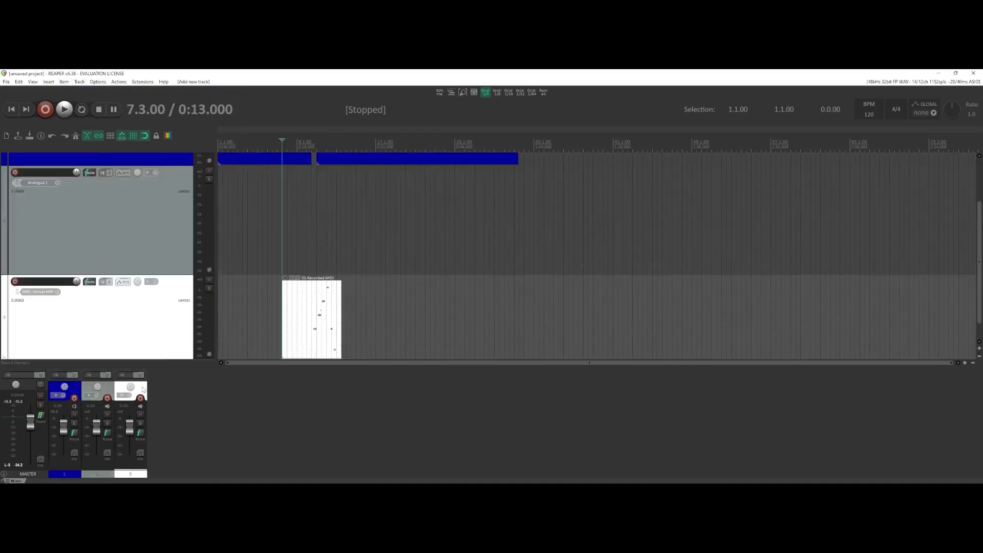
{"action": "left_click", "coordinate": [80, 82]}
{"action": "left_click", "coordinate": [83, 90]}
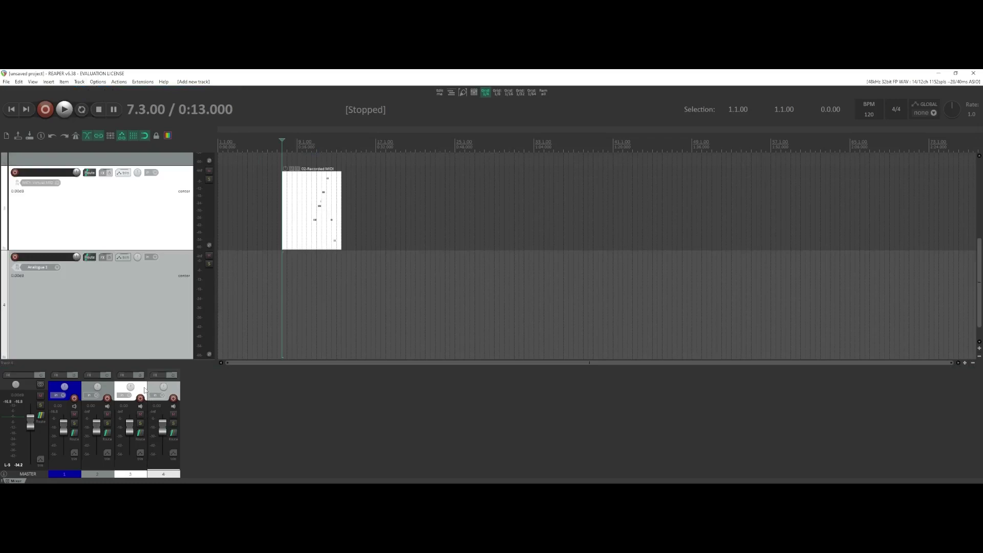
{"action": "left_click", "coordinate": [142, 389]}
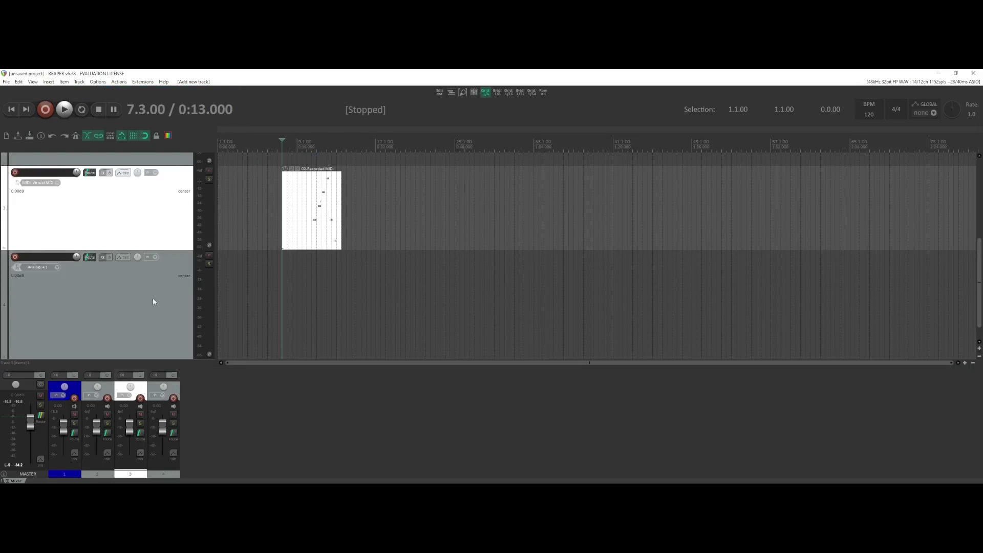
{"action": "key", "text": "Delete"}
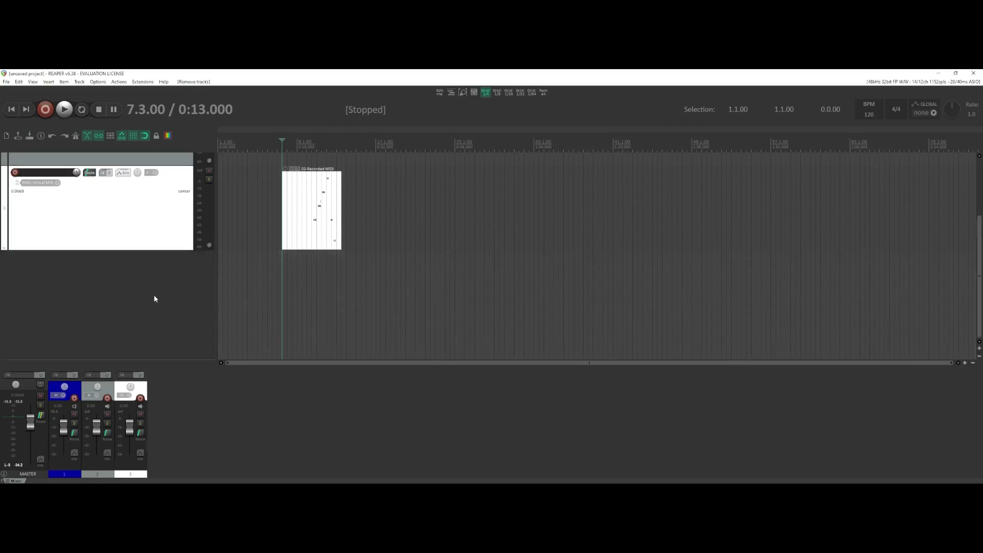
Step: Delete the grey track between the blue and white tracks and add a new track at the end of the track list
{"action": "left_click", "coordinate": [146, 161]}
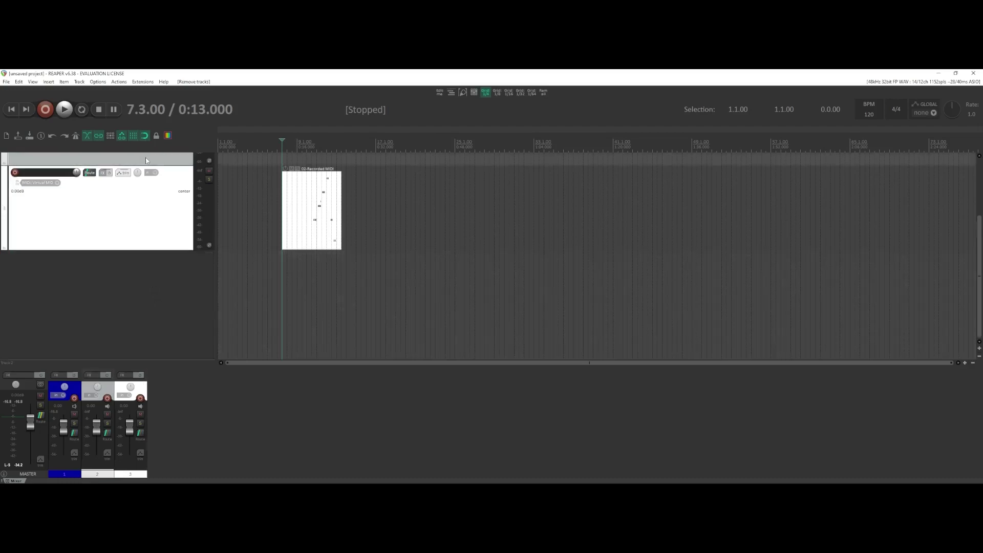
{"action": "key", "text": "Delete"}
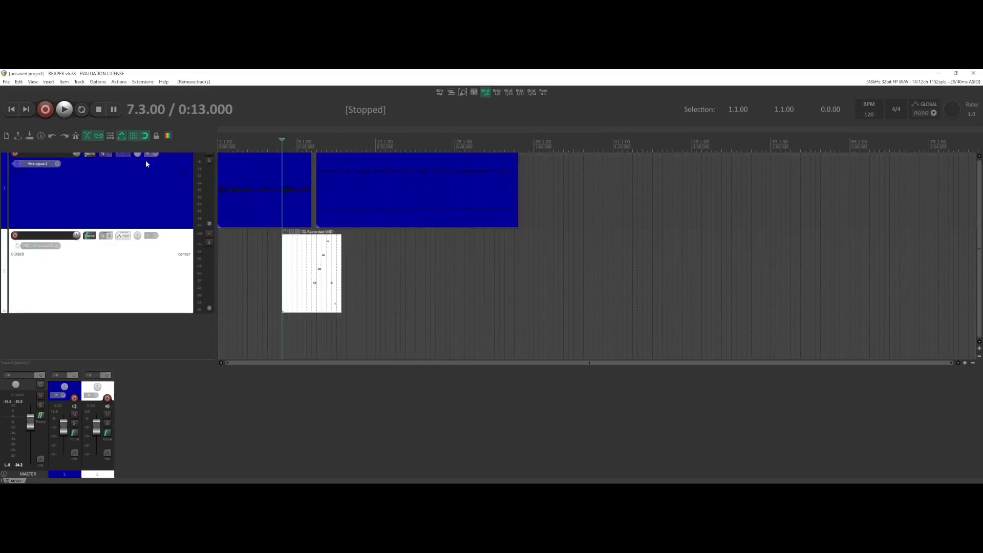
{"action": "right_click", "coordinate": [146, 401]}
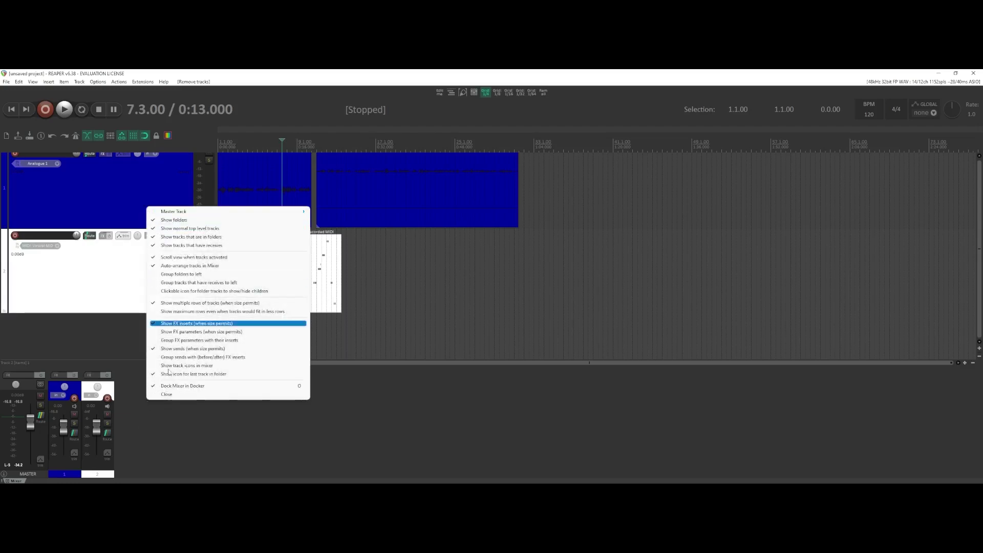
{"action": "left_click", "coordinate": [163, 441]}
{"action": "double_click", "coordinate": [164, 441]}
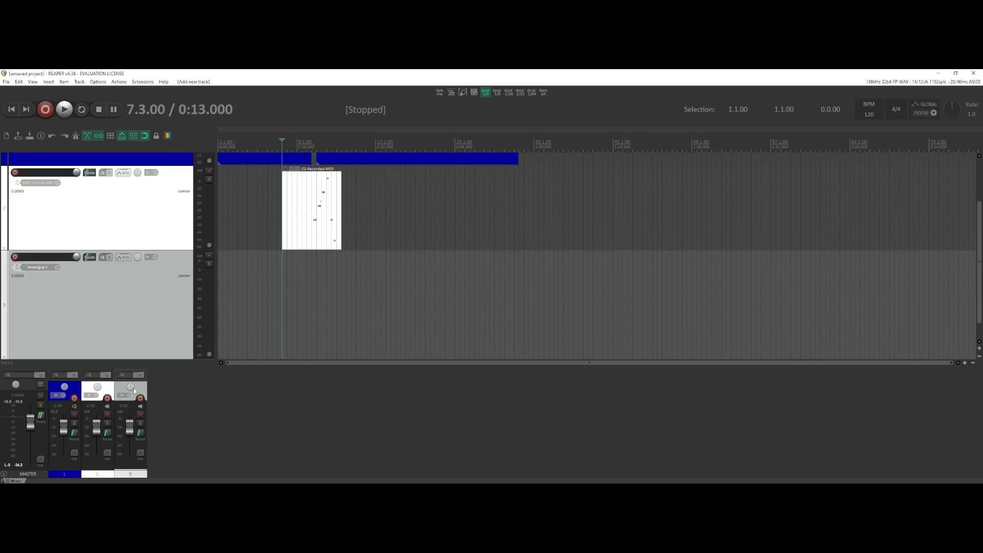
Step: Set the new third track to a custom red color from the basic colors
{"action": "right_click", "coordinate": [128, 295]}
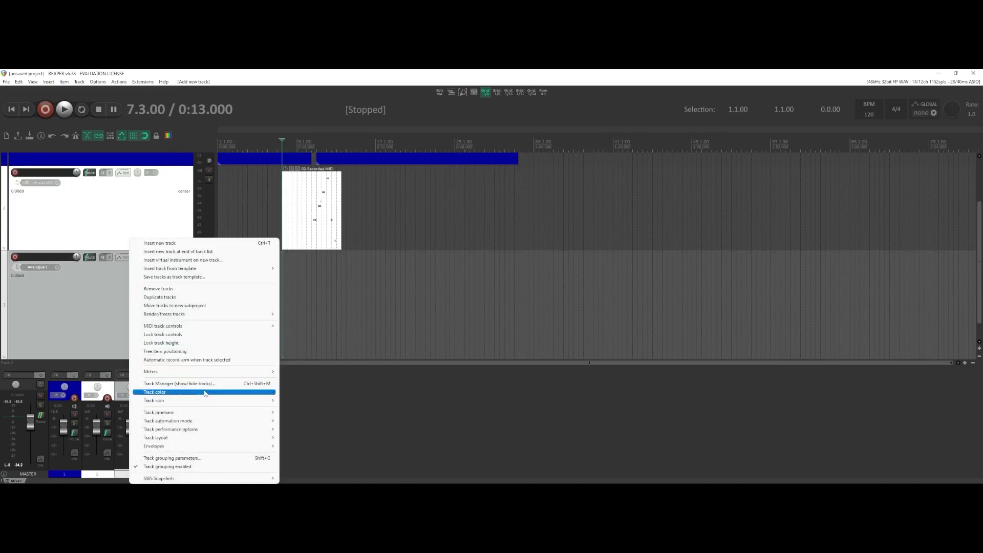
{"action": "mouse_move", "coordinate": [209, 393]}
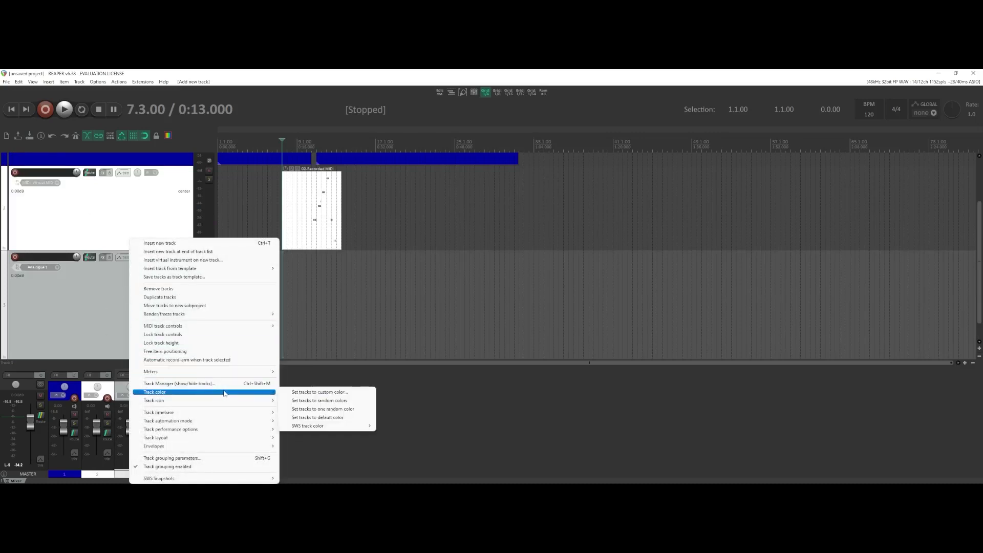
{"action": "left_click", "coordinate": [324, 394]}
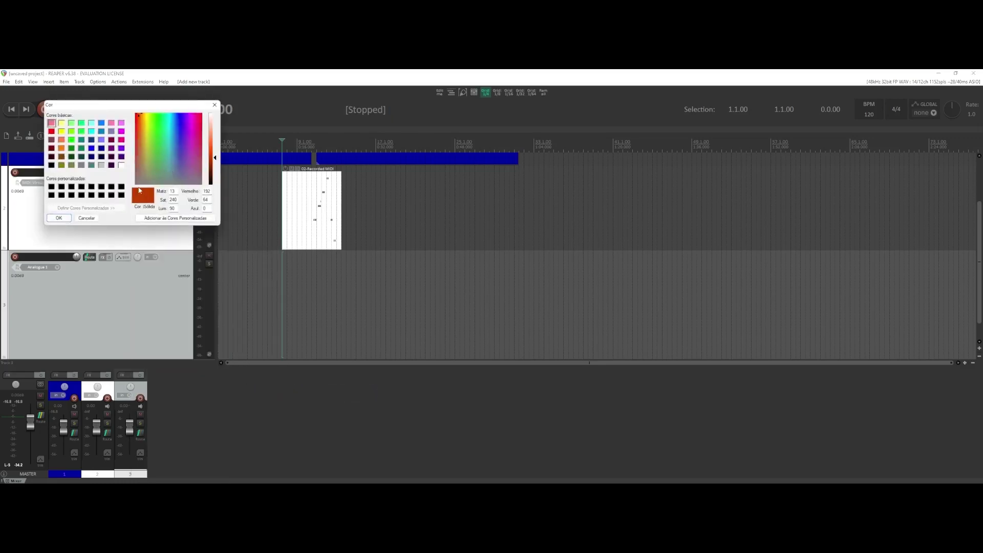
{"action": "left_click", "coordinate": [121, 139]}
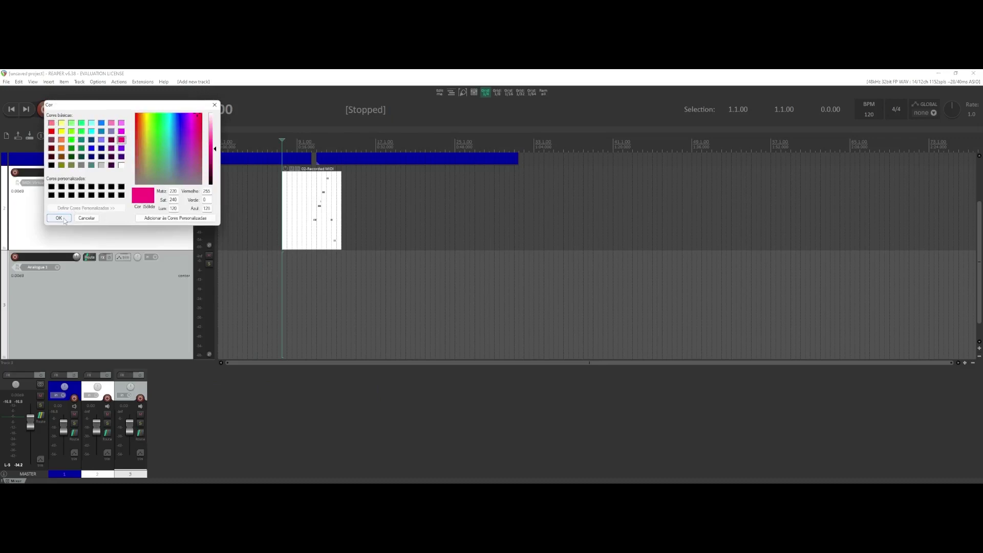
{"action": "left_click", "coordinate": [52, 131]}
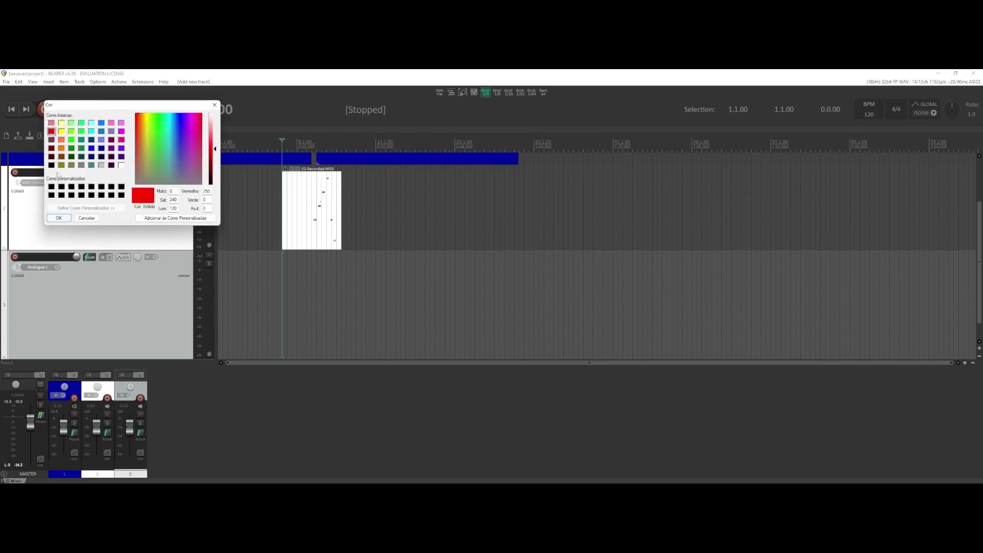
{"action": "left_click", "coordinate": [58, 218]}
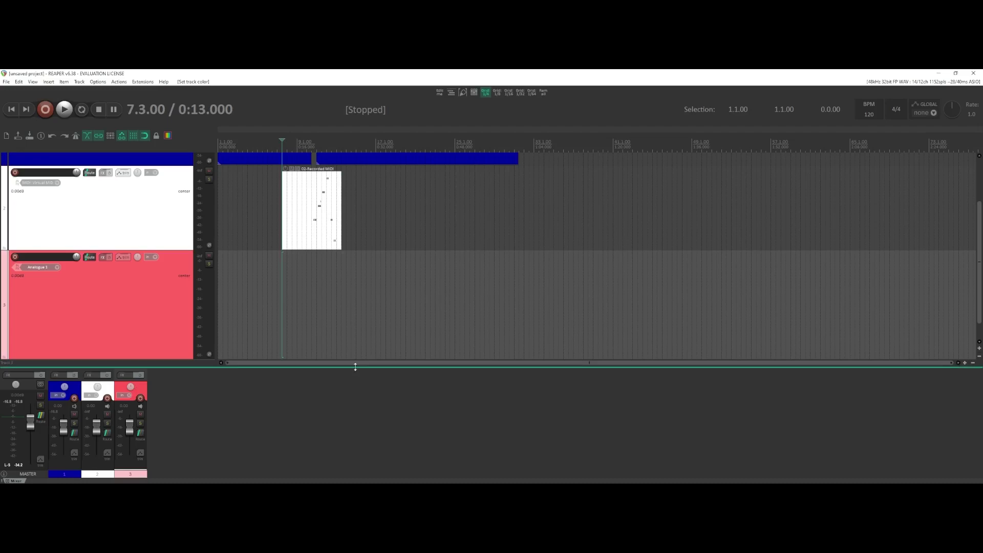
Step: Enlarge the mixer and name the third track AUX
{"action": "left_click_drag", "start_coordinate": [355, 367], "coordinate": [362, 280]}
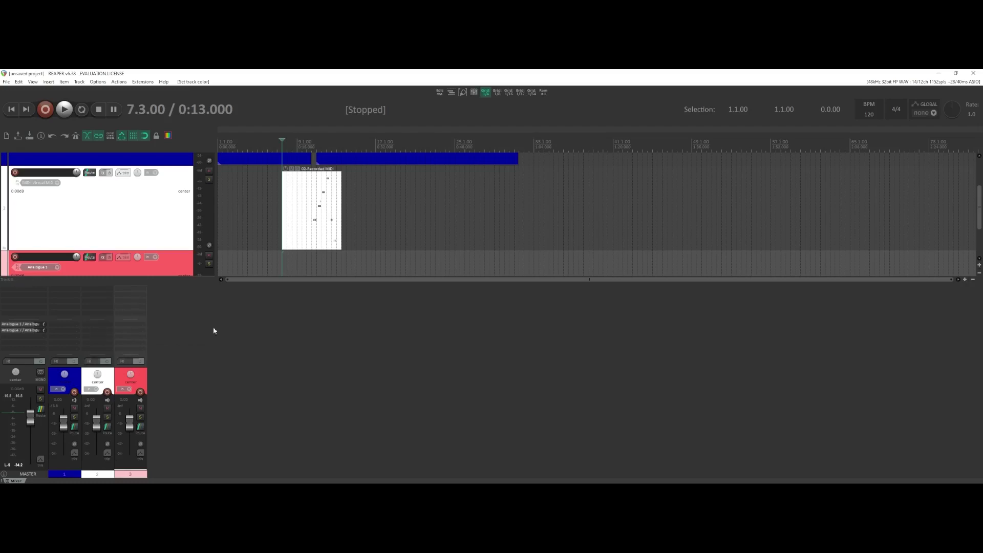
{"action": "double_click", "coordinate": [129, 464]}
{"action": "type", "text": "AUX"}
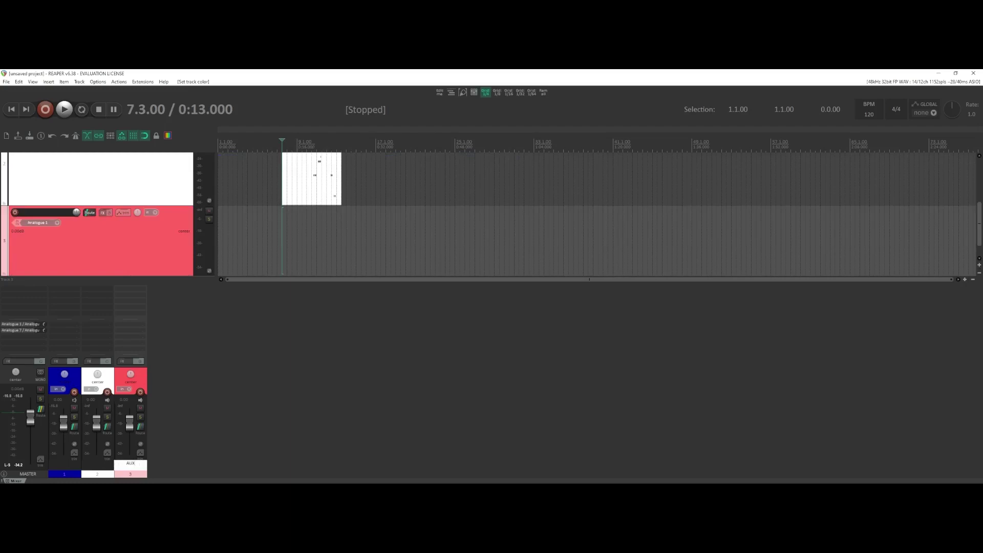
{"action": "key", "text": "Return"}
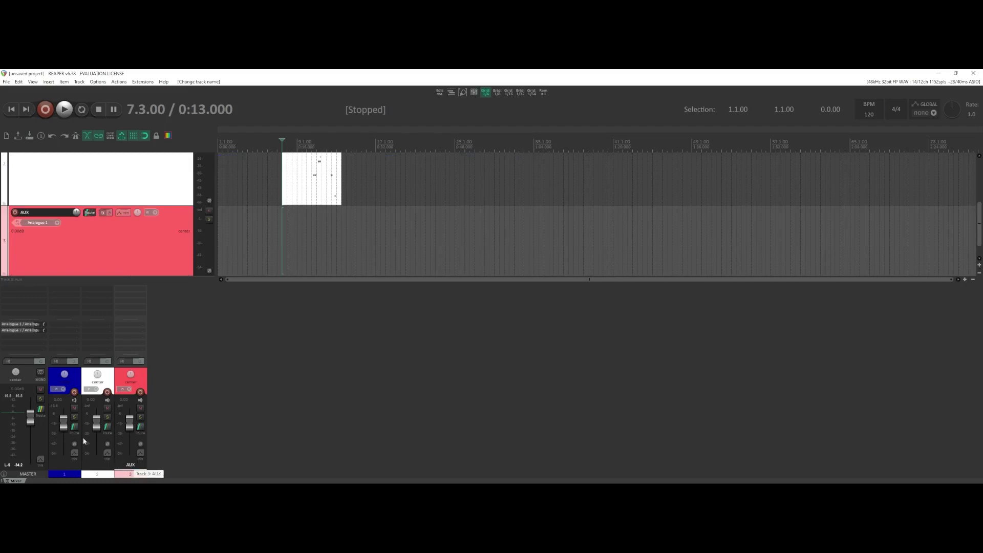
Step: Name the first track VOX
{"action": "double_click", "coordinate": [68, 466]}
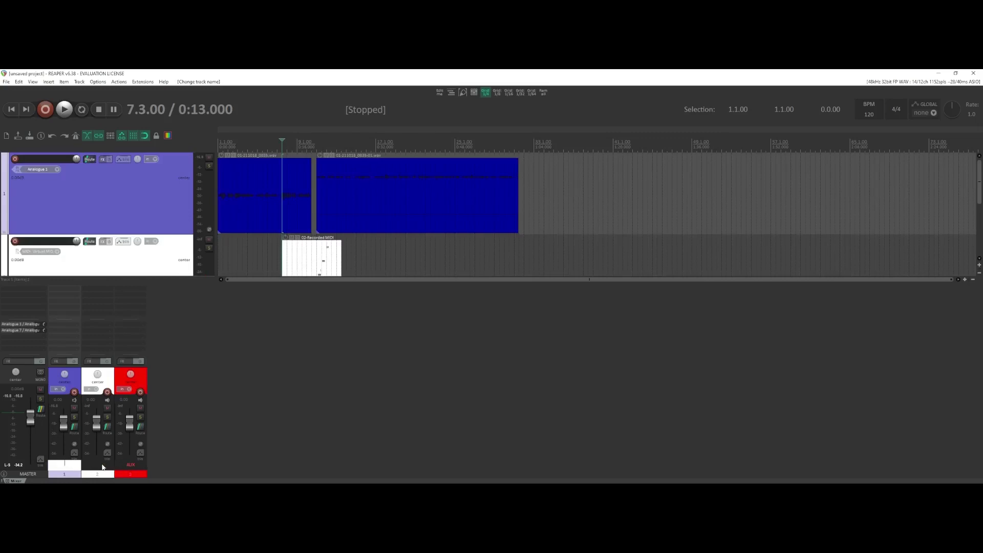
{"action": "type", "text": "VOX"}
{"action": "key", "text": "Return"}
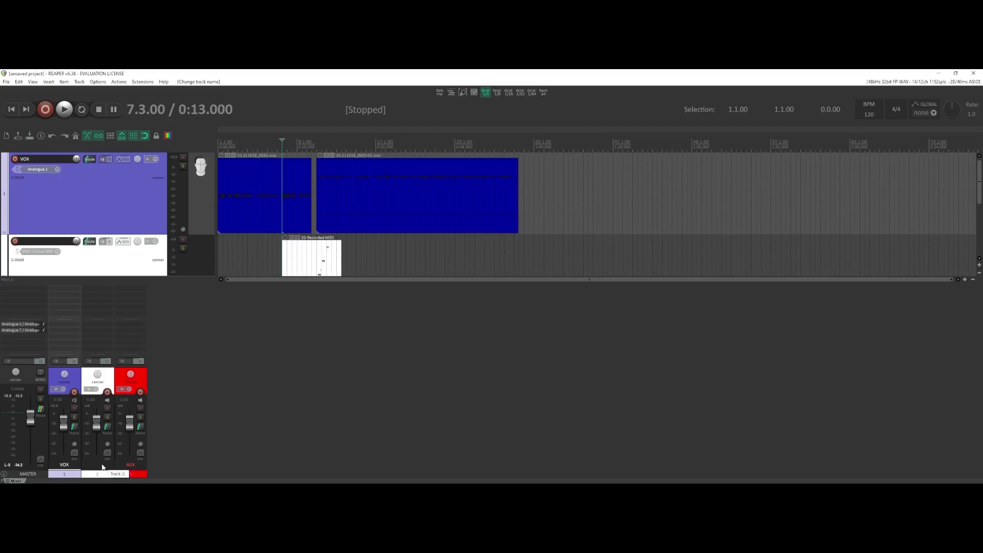
Step: Name the white MIDI track MID and toggle record monitoring on the VOX track
{"action": "double_click", "coordinate": [102, 465]}
{"action": "type", "text": "MID"}
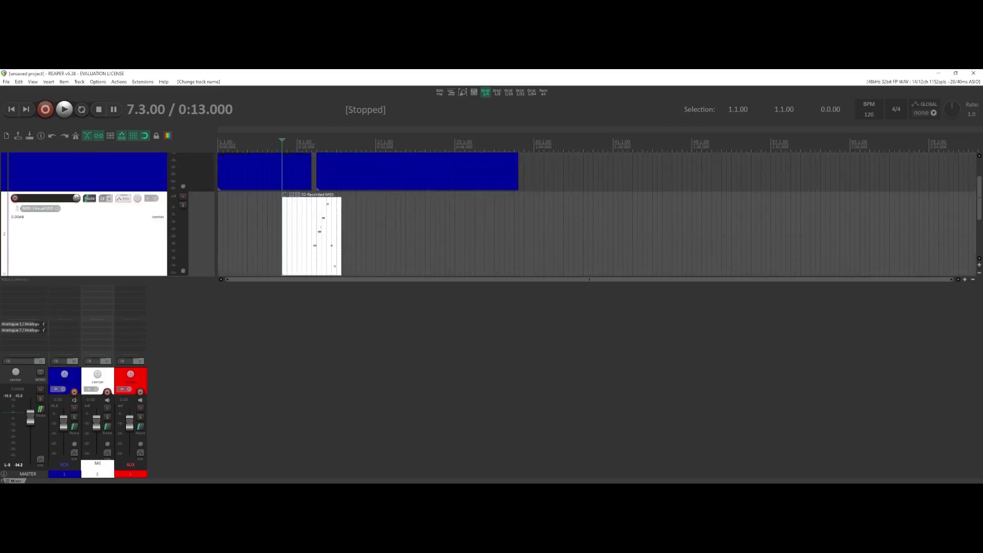
{"action": "key", "text": "Return"}
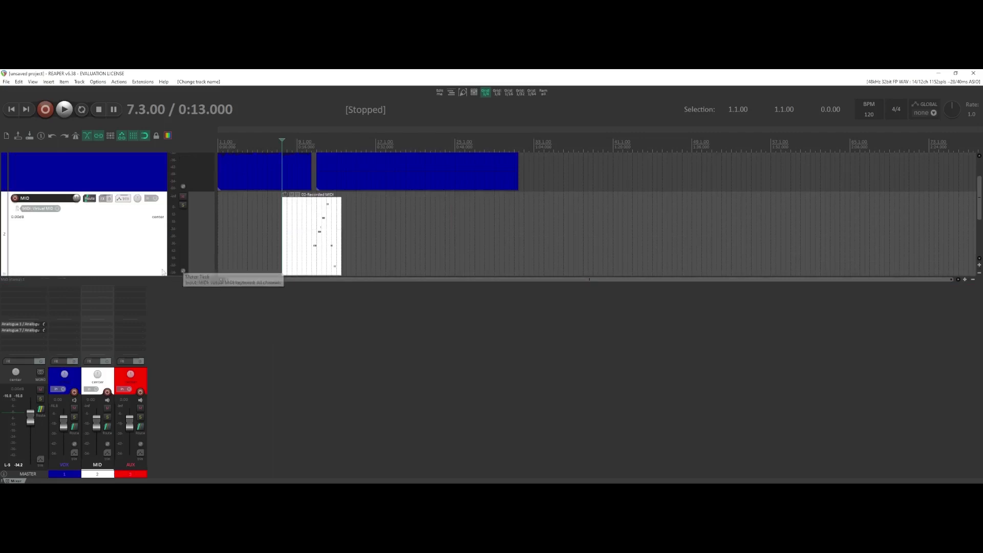
{"action": "left_click", "coordinate": [75, 401]}
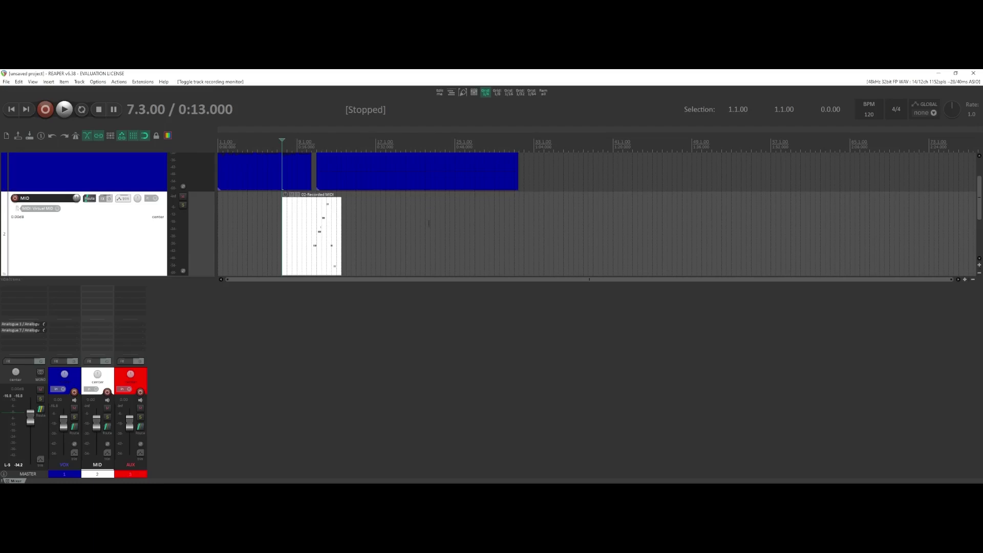
Step: Add the ReaVerb (Cockos) effect from the Reverb category to the AUX track and place its window over the arrangement
{"action": "left_click", "coordinate": [135, 283]}
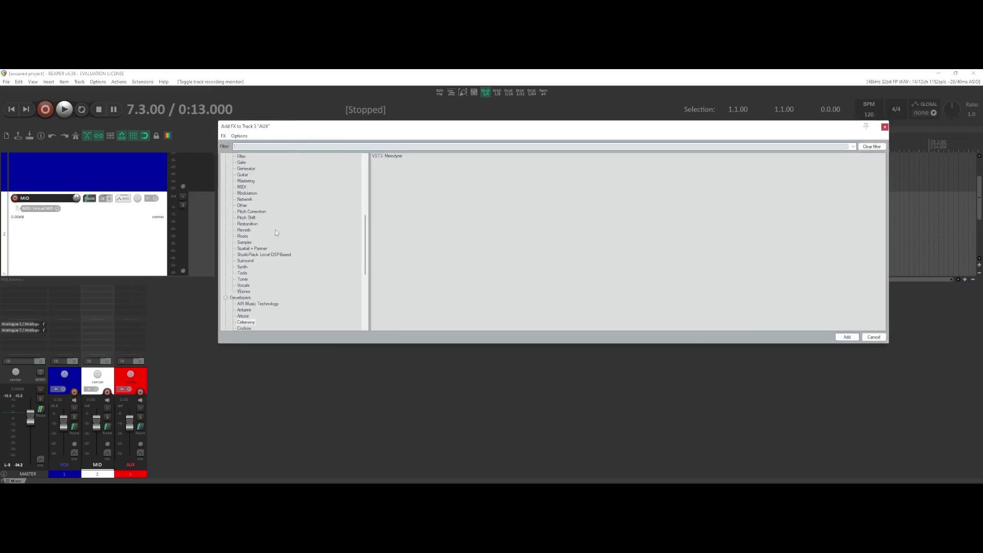
{"action": "scroll", "coordinate": [247, 232], "scroll_direction": "up", "scroll_amount": 5}
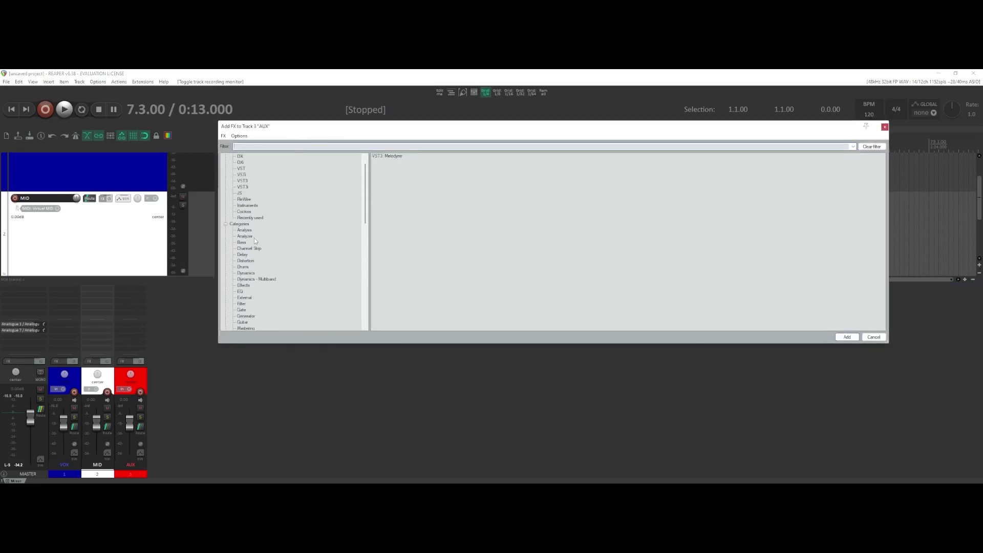
{"action": "scroll", "coordinate": [253, 235], "scroll_direction": "down", "scroll_amount": 2}
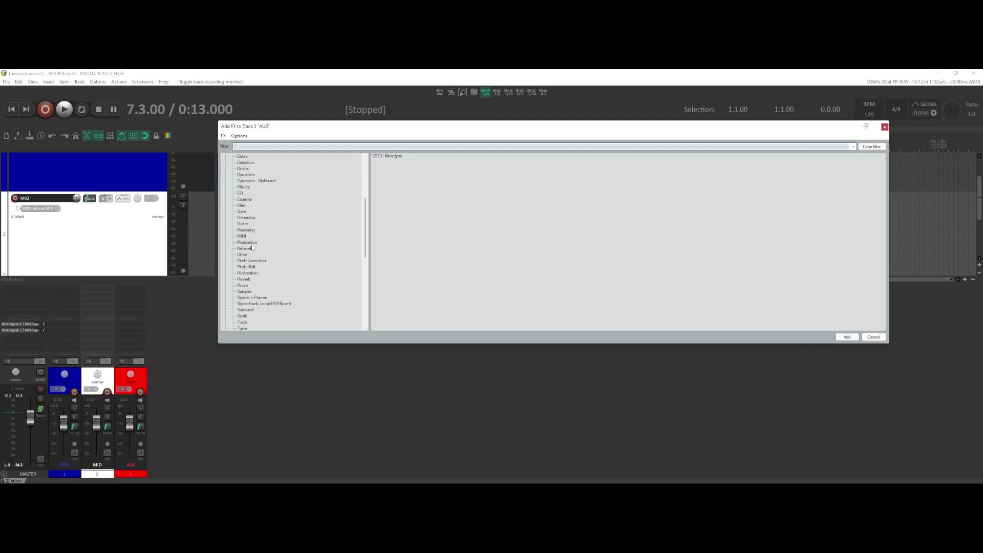
{"action": "left_click", "coordinate": [244, 279]}
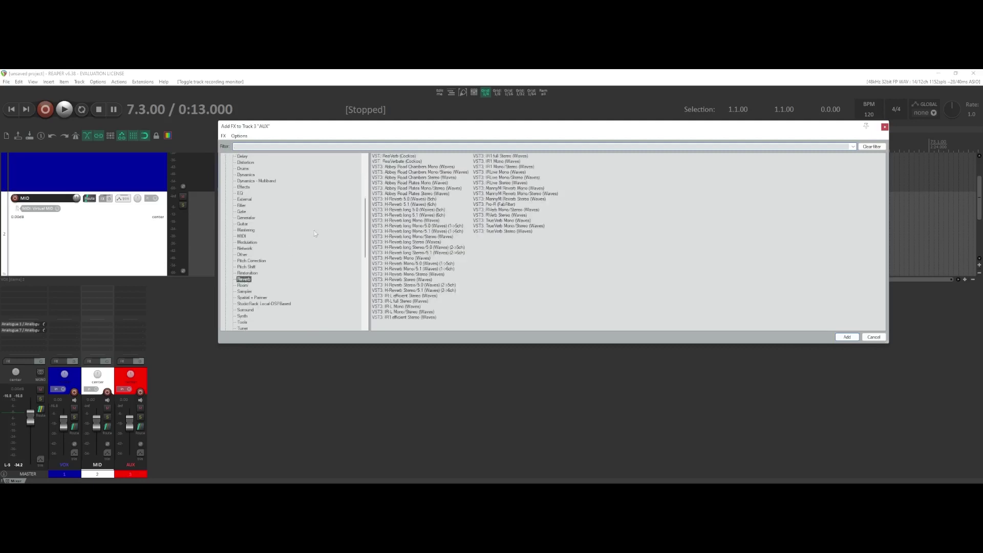
{"action": "double_click", "coordinate": [390, 156]}
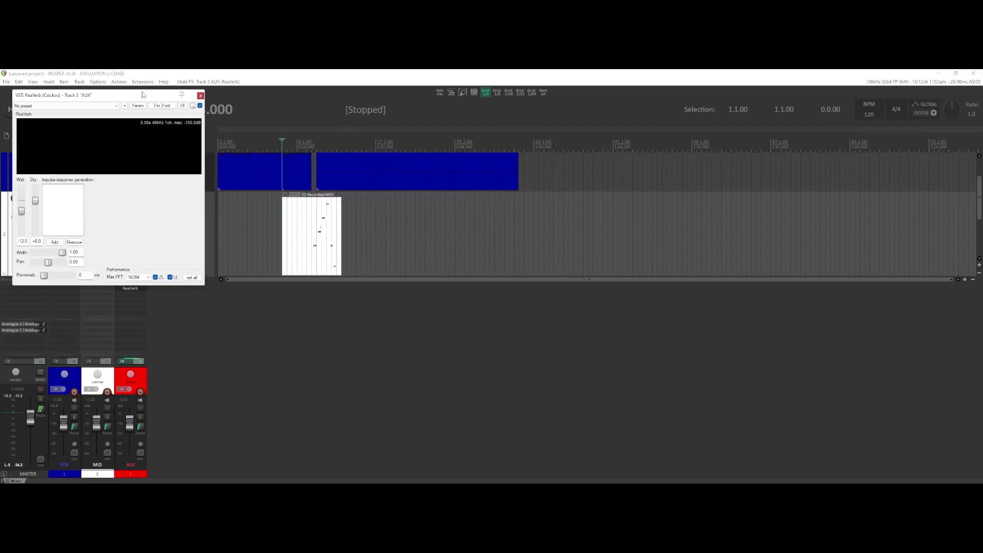
{"action": "left_click_drag", "start_coordinate": [307, 152], "coordinate": [546, 163]}
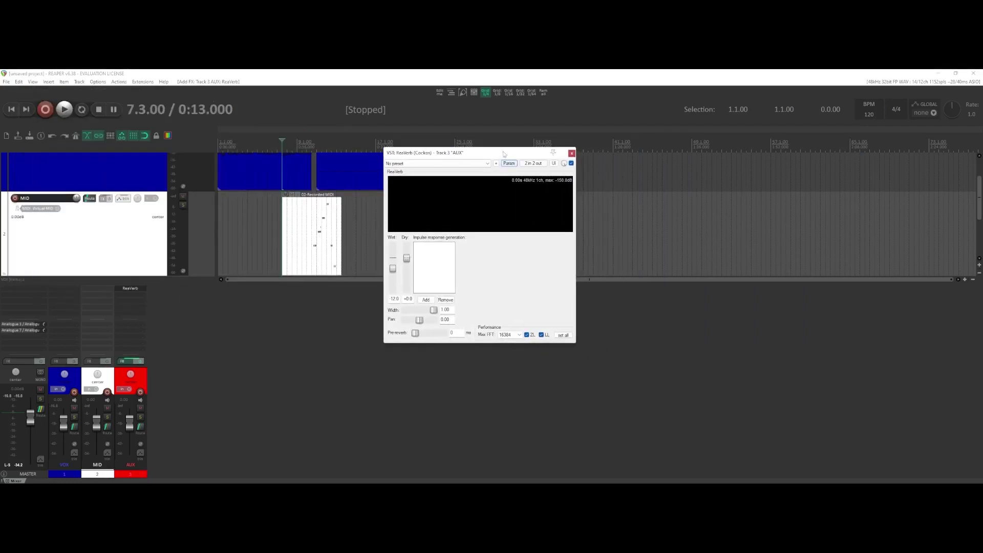
{"action": "left_click_drag", "start_coordinate": [479, 154], "coordinate": [480, 146]}
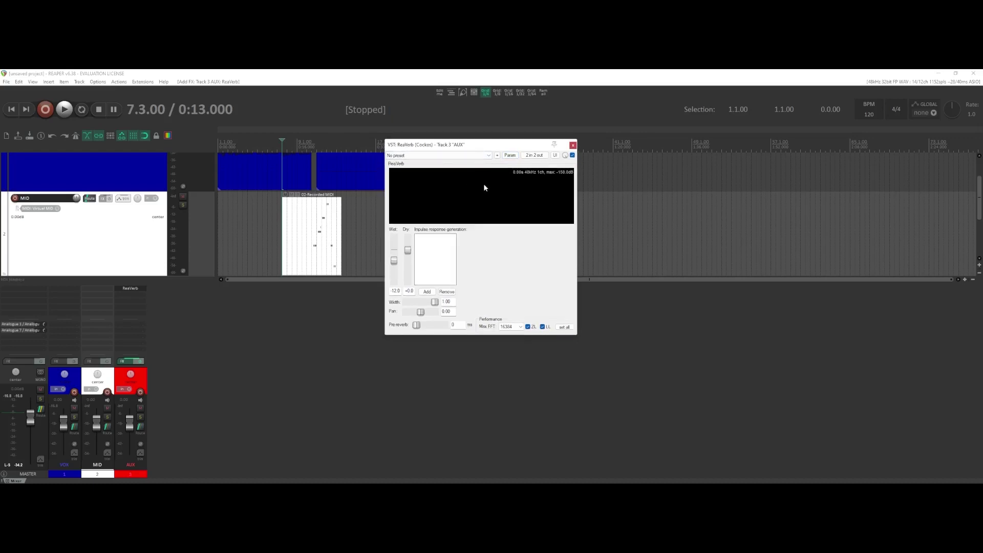
Step: Load the sweetverbo preset in ReaVerb, adjust its wet/dry balance, and close the effect window
{"action": "left_click", "coordinate": [488, 156]}
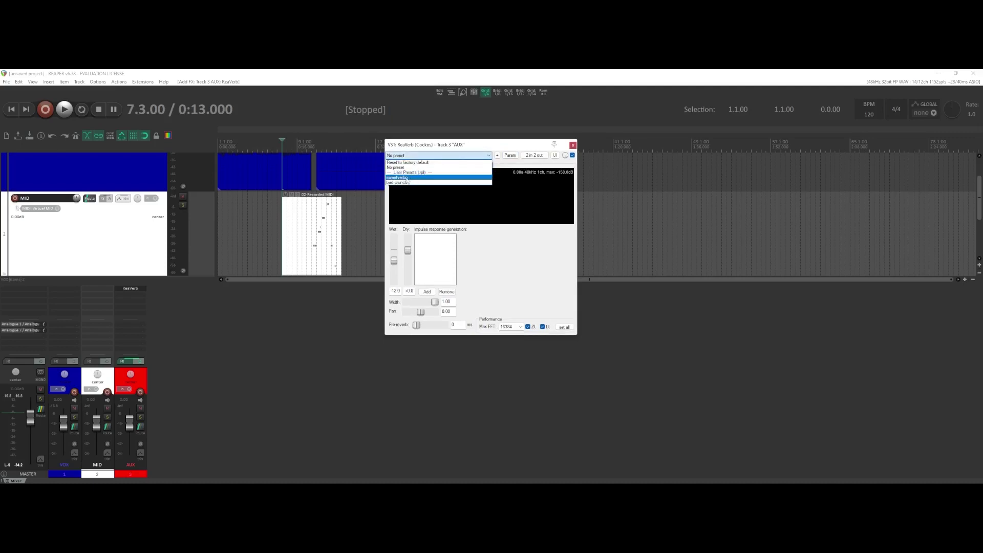
{"action": "left_click", "coordinate": [406, 178]}
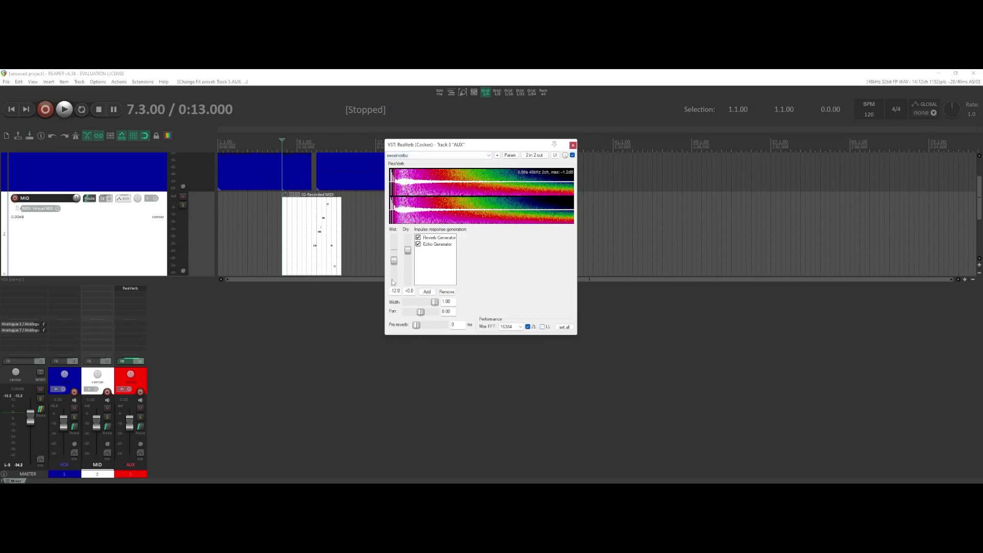
{"action": "left_click_drag", "start_coordinate": [394, 261], "coordinate": [409, 284]}
{"action": "left_click", "coordinate": [573, 146]}
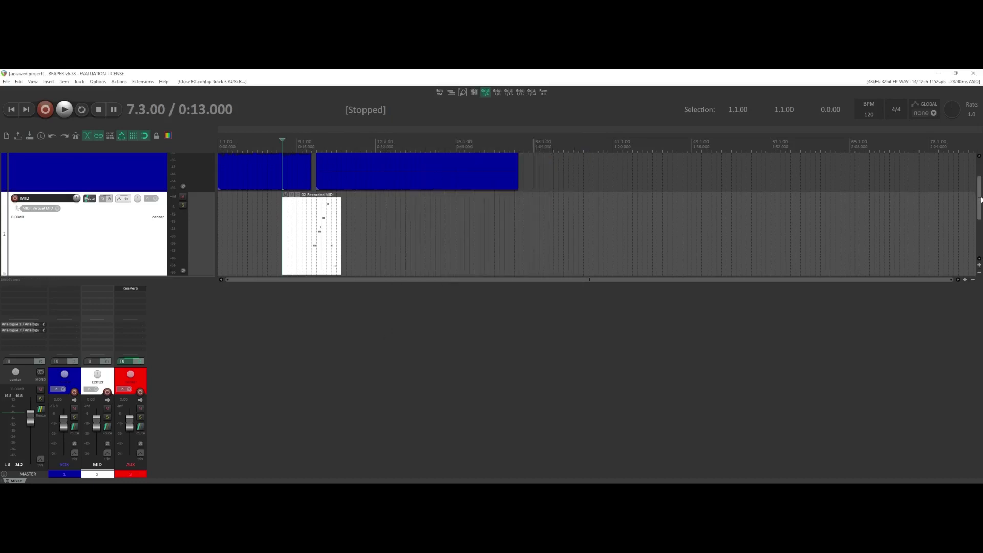
Step: Play back part of each of the two VOX recordings and reselect the first one
{"action": "scroll", "coordinate": [443, 199], "scroll_direction": "up", "scroll_amount": 2}
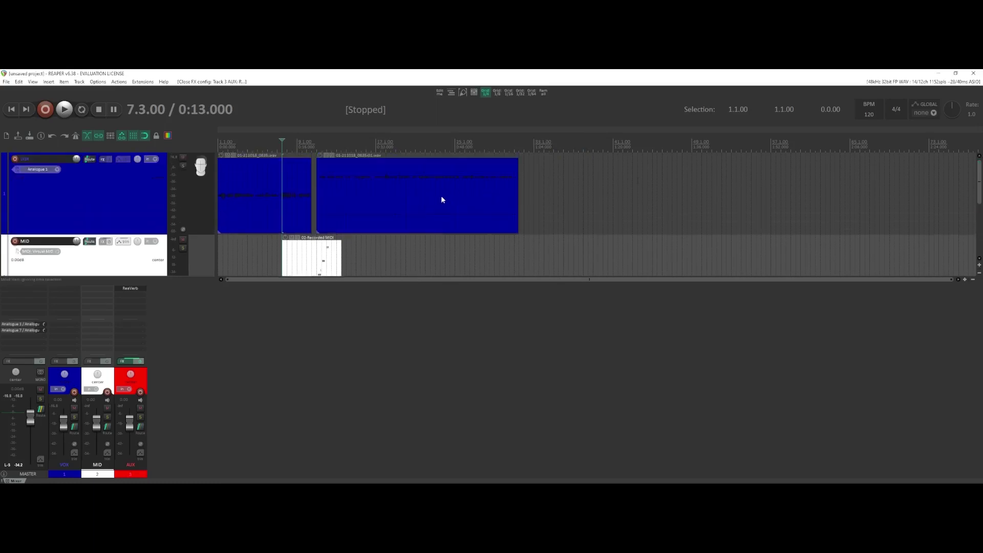
{"action": "left_click", "coordinate": [241, 191]}
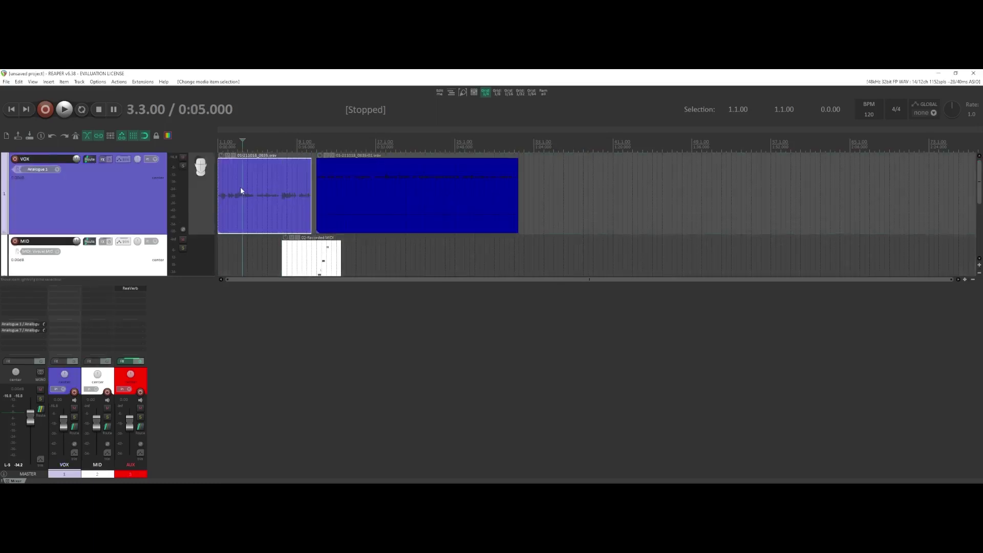
{"action": "key", "text": "space"}
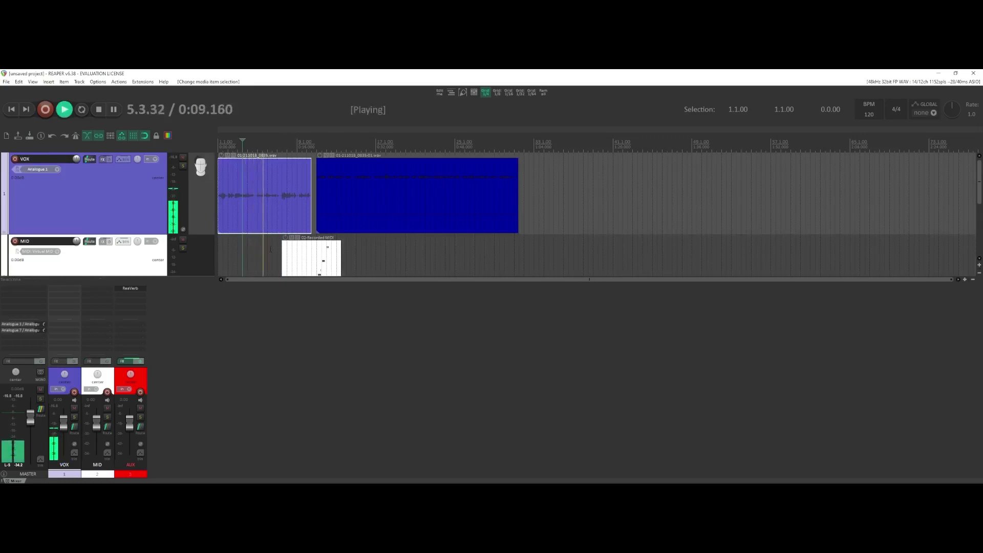
{"action": "key", "text": "space"}
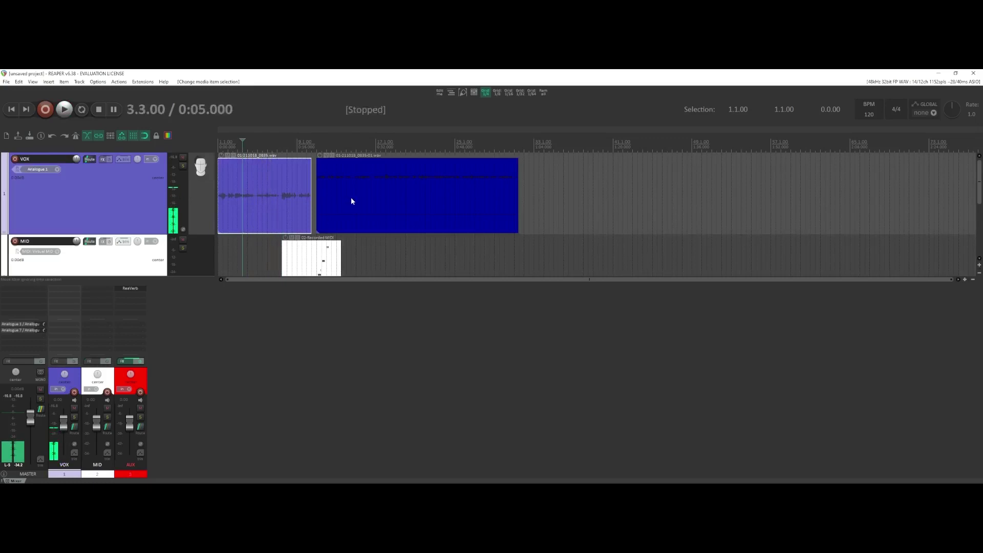
{"action": "left_click", "coordinate": [360, 191]}
{"action": "key", "text": "space"}
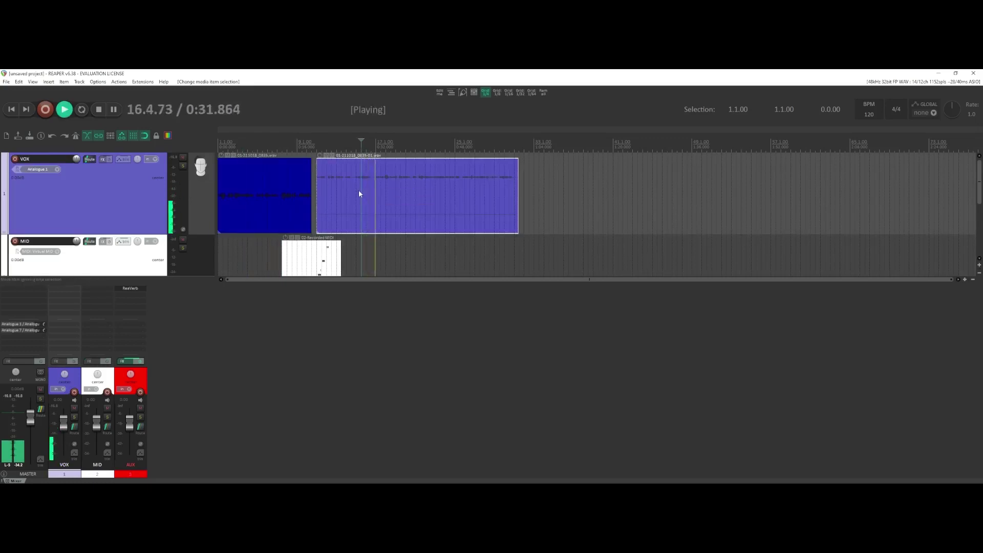
{"action": "key", "text": "space"}
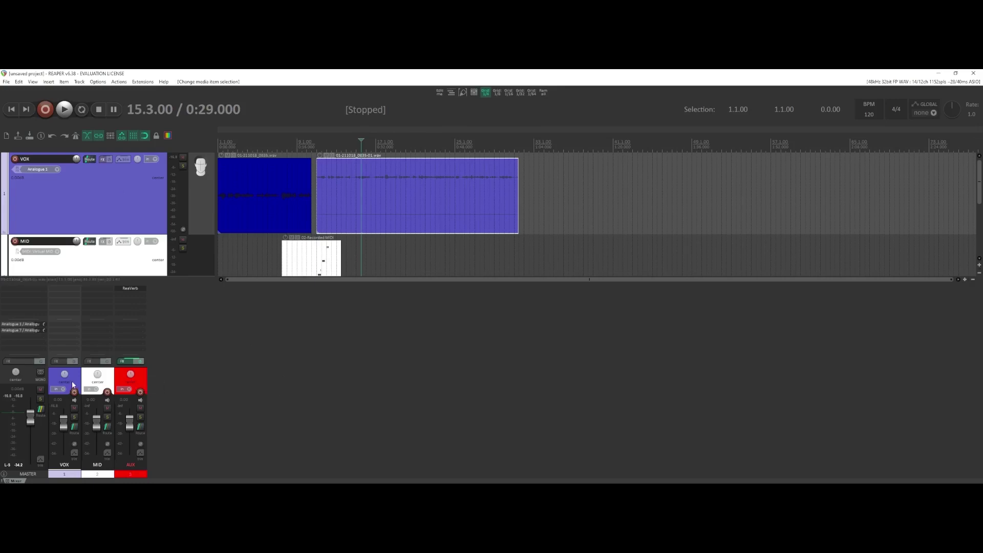
{"action": "left_click", "coordinate": [251, 188]}
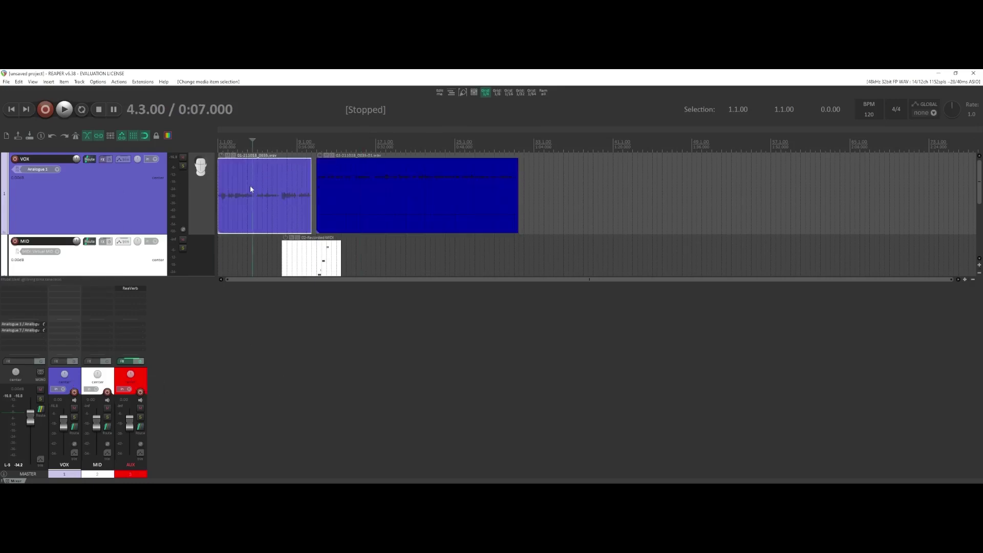
Step: Create a send from the VOX track to the AUX track
{"action": "left_click", "coordinate": [245, 191]}
{"action": "left_click", "coordinate": [282, 190]}
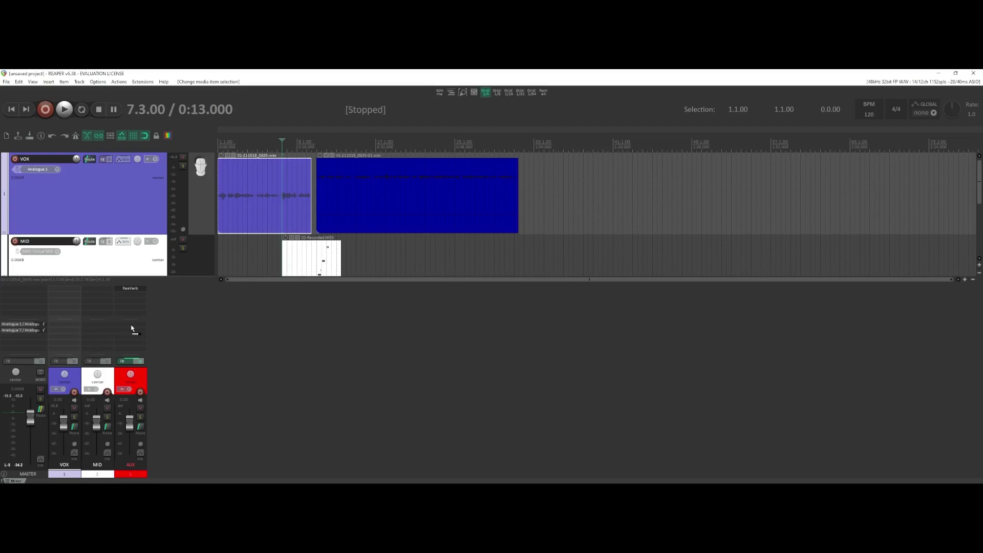
{"action": "left_click_drag", "start_coordinate": [131, 328], "coordinate": [132, 328]}
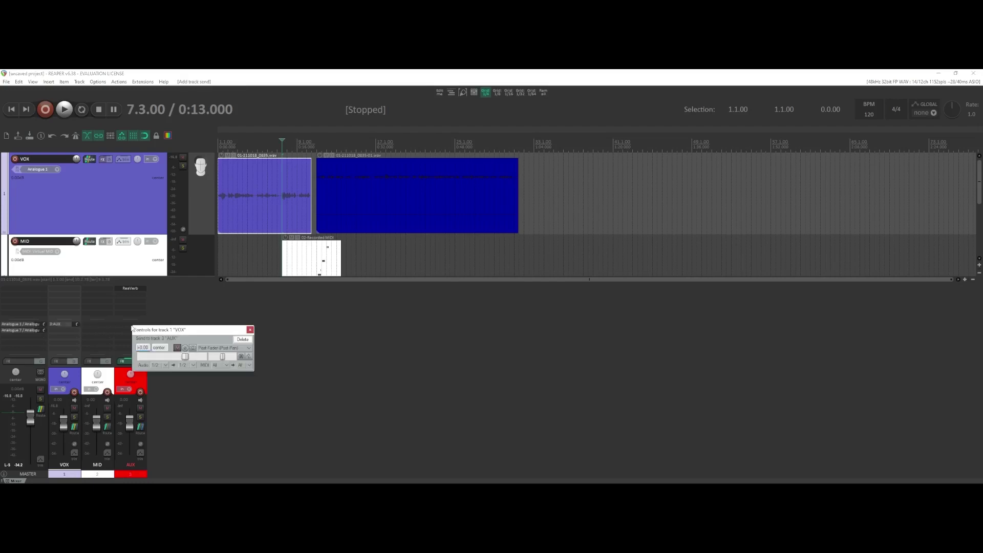
Step: Listen to part of both VOX recordings with the AUX send active and reselect the first recording
{"action": "left_click", "coordinate": [239, 178]}
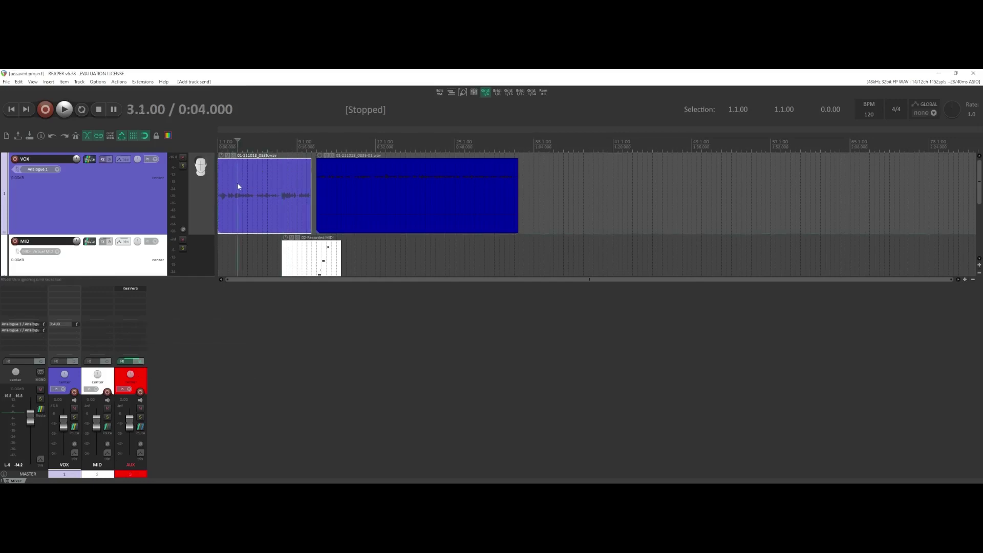
{"action": "key", "text": "space"}
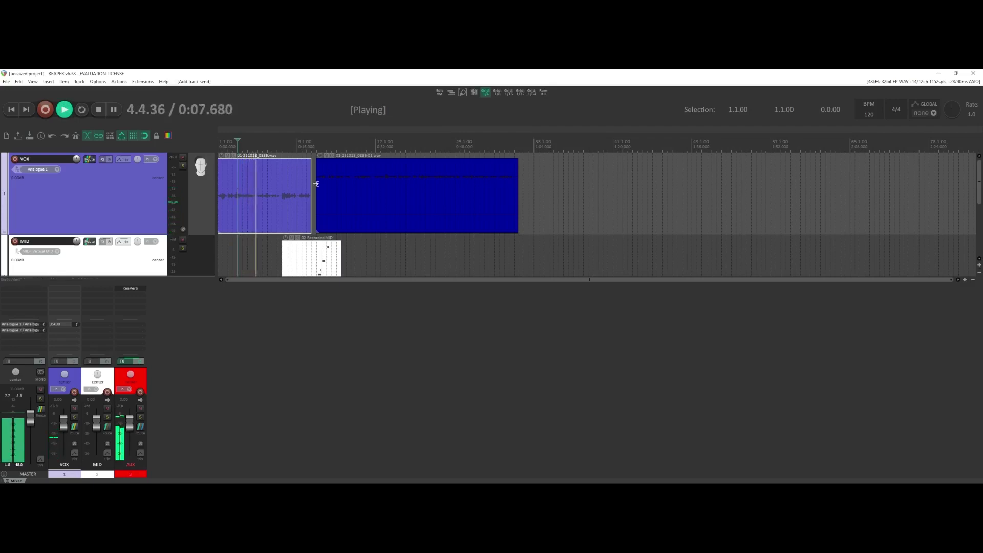
{"action": "left_click", "coordinate": [356, 185]}
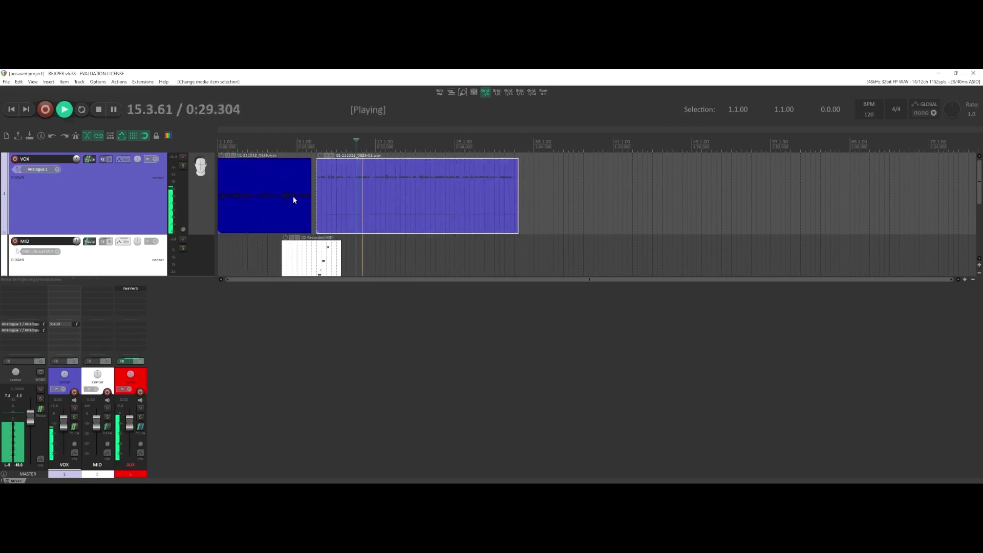
{"action": "key", "text": "space"}
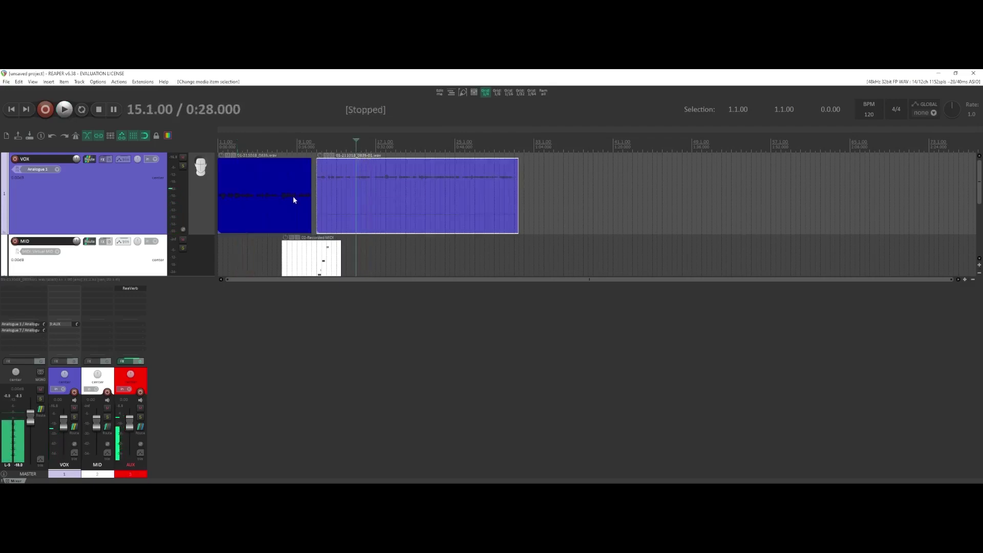
{"action": "left_click", "coordinate": [247, 186]}
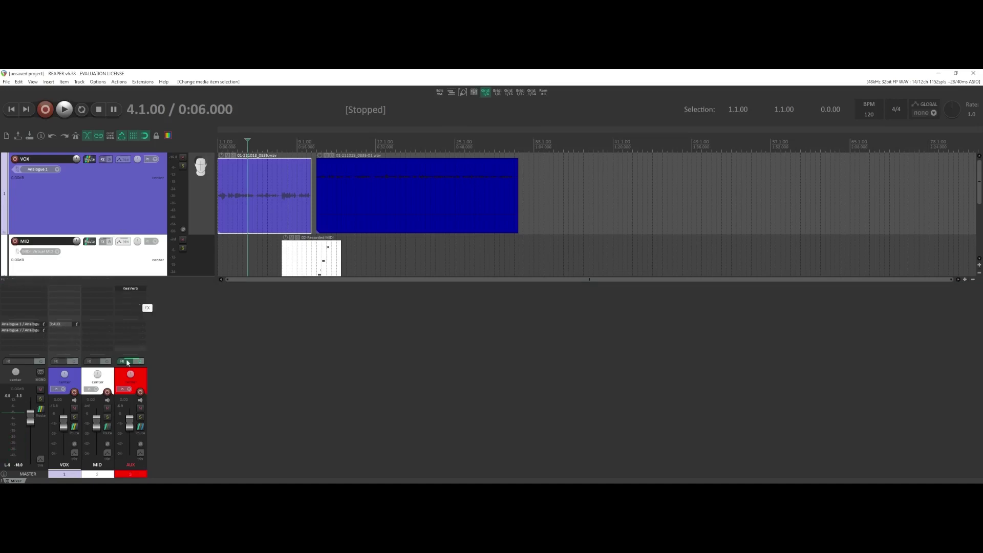
Step: Rename the AUX track as REV
{"action": "double_click", "coordinate": [131, 466]}
{"action": "type", "text": "REV"}
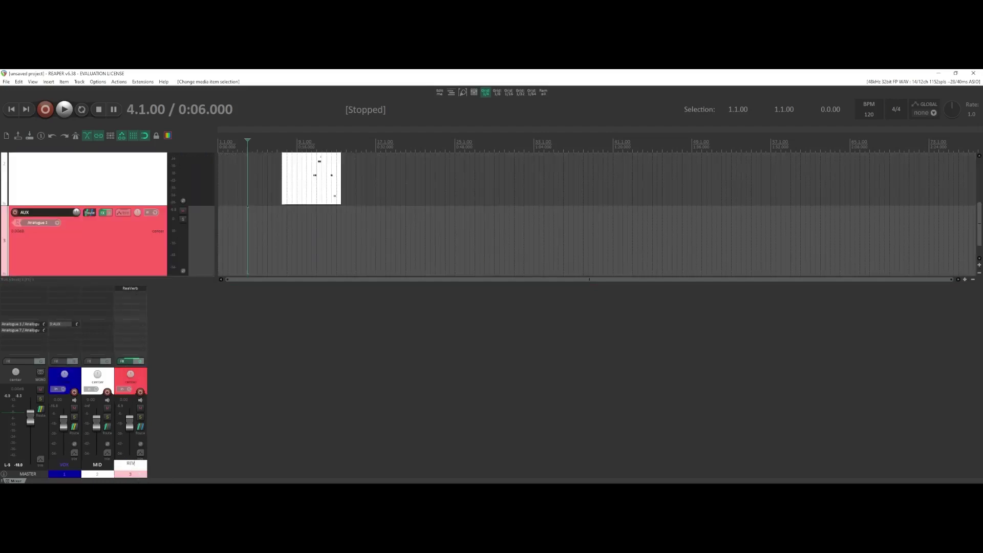
{"action": "key", "text": "Return"}
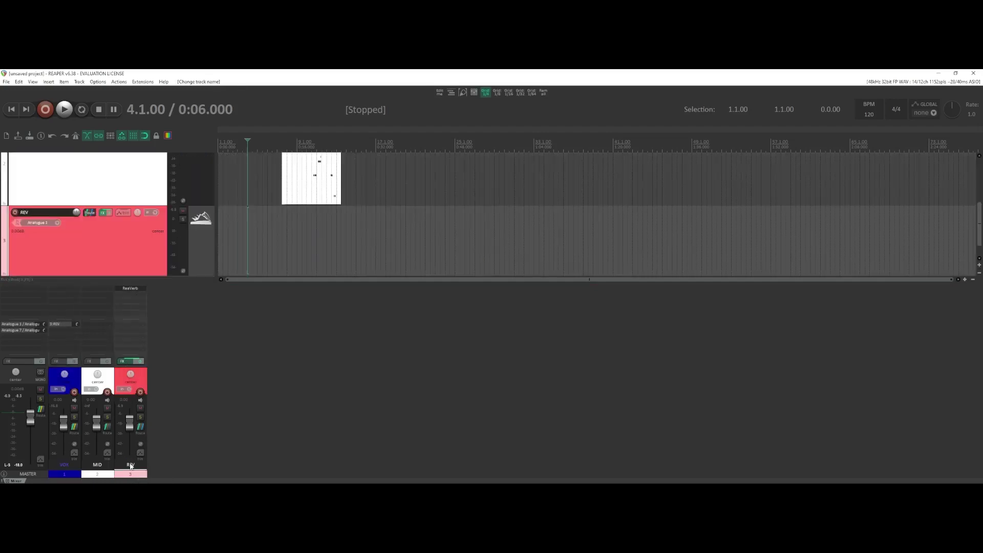
Step: Lower the VOX track's send level to REV all the way to -inf
{"action": "left_click", "coordinate": [62, 324]}
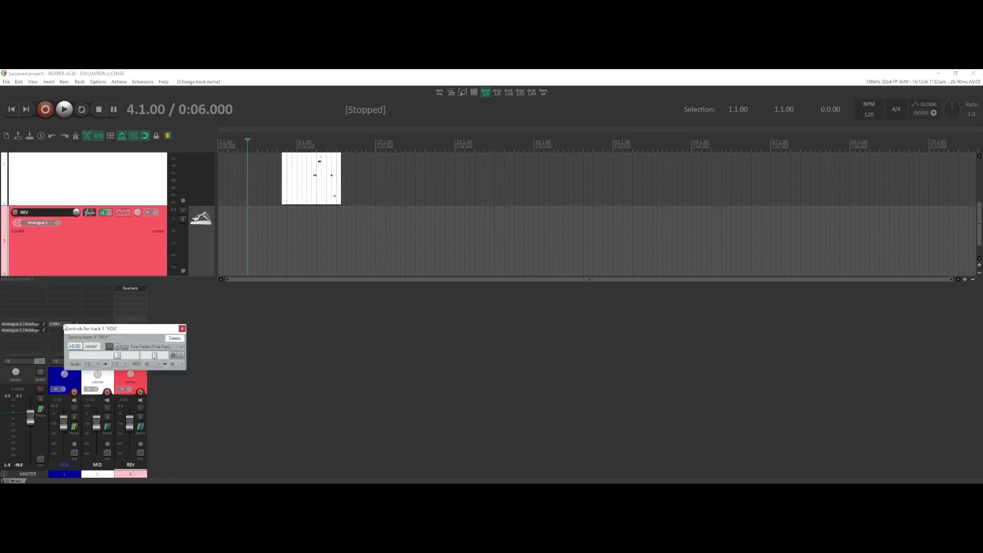
{"action": "left_click_drag", "start_coordinate": [117, 354], "coordinate": [333, 300]}
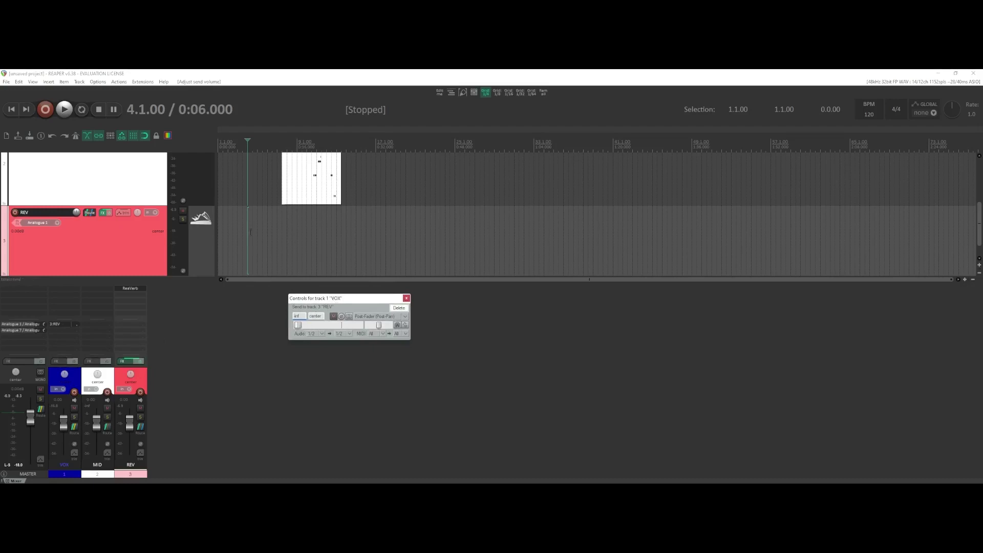
{"action": "mouse_move", "coordinate": [979, 222]}
{"action": "left_mouse_down"}
{"action": "mouse_move", "coordinate": [974, 190]}
{"action": "mouse_move", "coordinate": [976, 225]}
{"action": "left_mouse_up"}
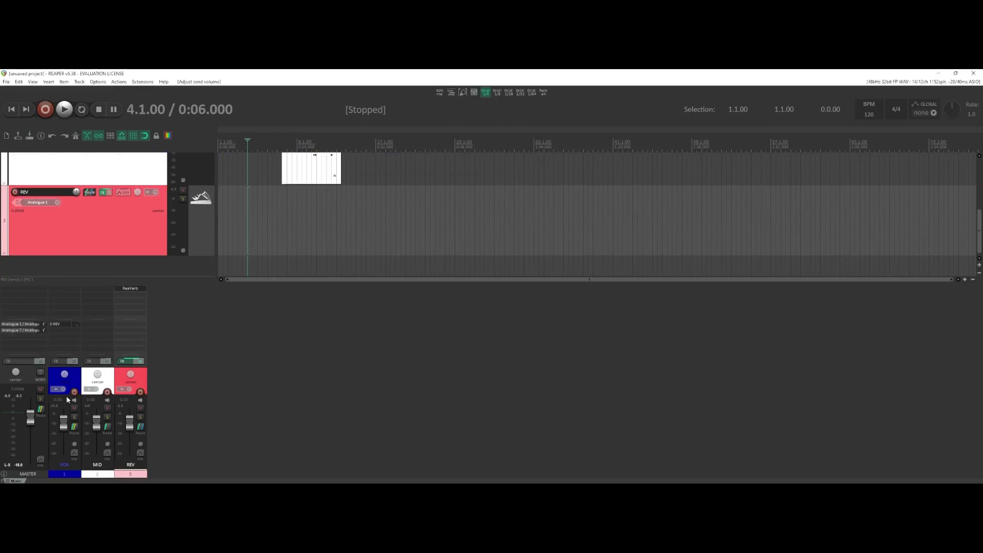
Step: Raise the VOX track's send level to REV partway while playing back the recording, and stop playback
{"action": "left_click", "coordinate": [57, 324]}
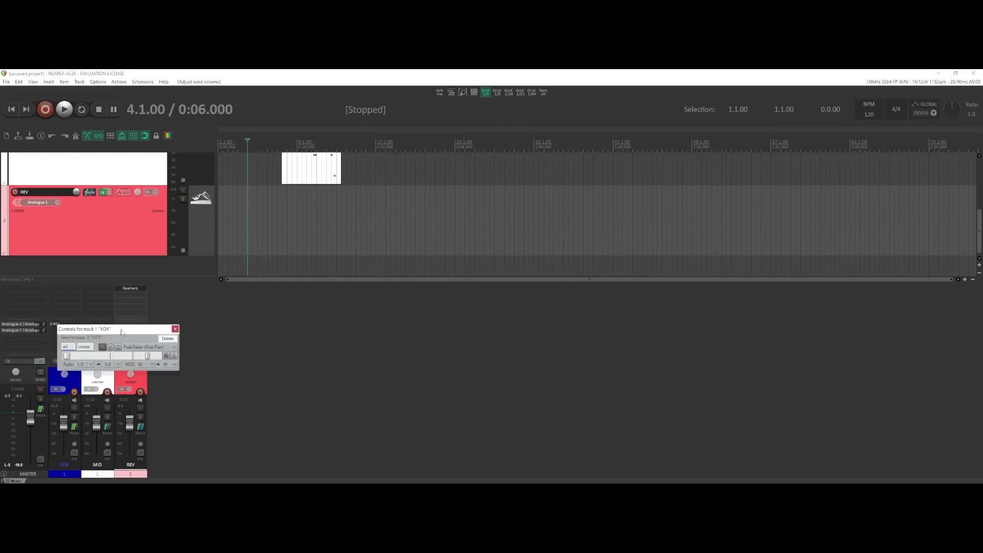
{"action": "left_click_drag", "start_coordinate": [121, 331], "coordinate": [402, 290]}
{"action": "key", "text": "space"}
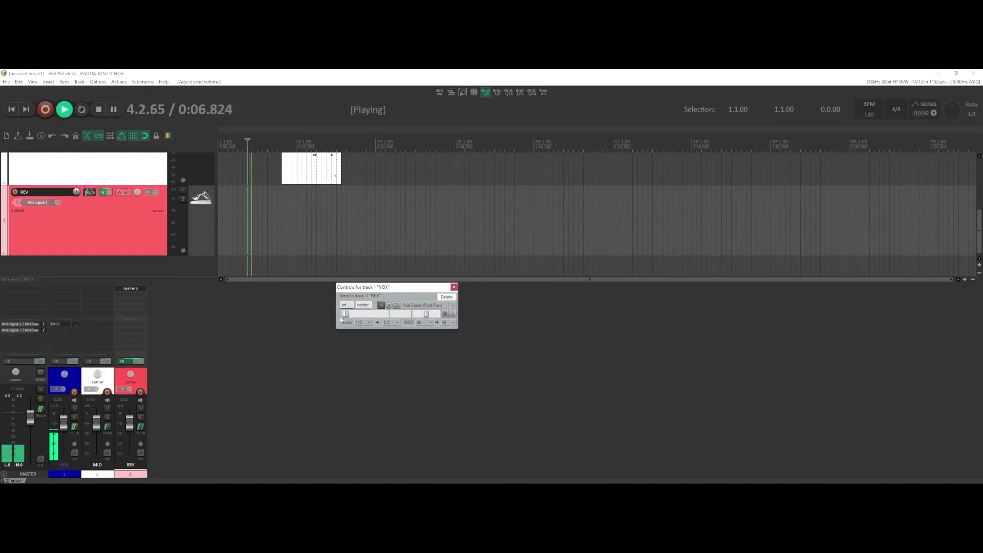
{"action": "left_click_drag", "start_coordinate": [344, 314], "coordinate": [362, 313]}
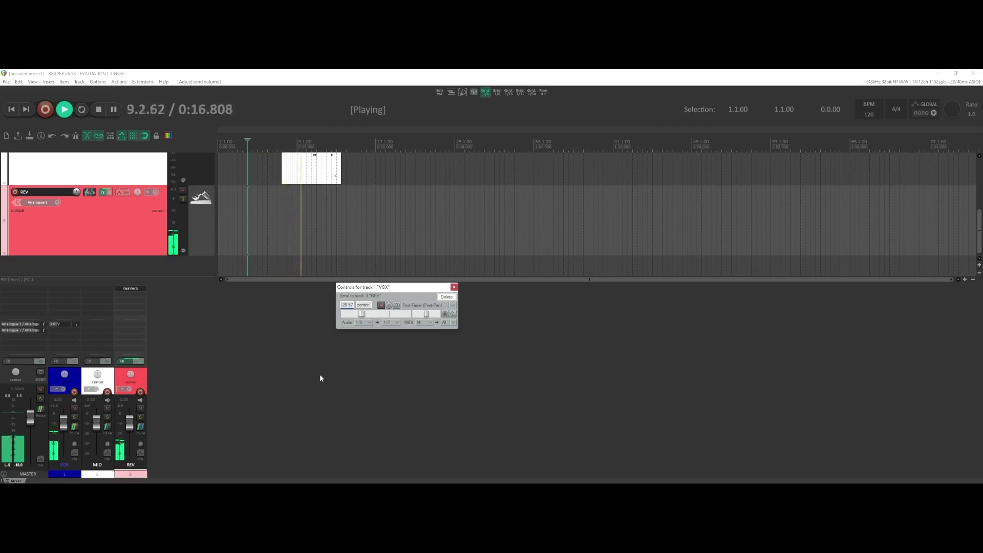
{"action": "key", "text": "space"}
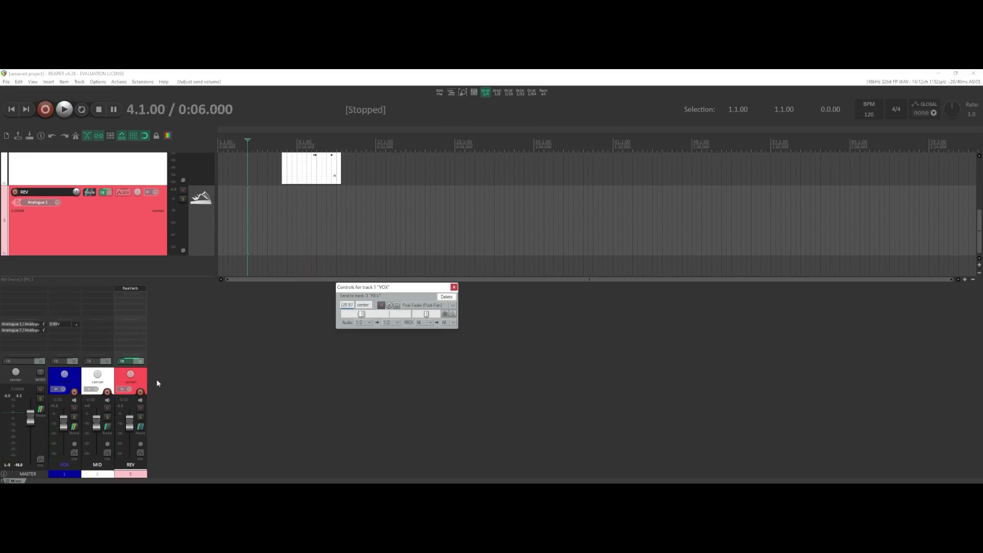
Step: Add three new tracks and move the REV track after them to the end of the mixer
{"action": "left_click", "coordinate": [198, 388]}
{"action": "double_click", "coordinate": [241, 389]}
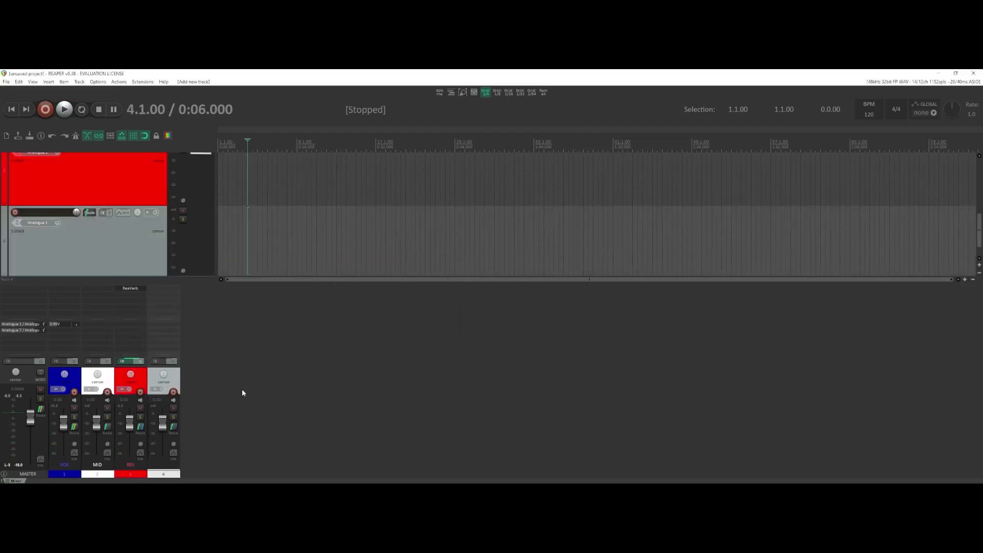
{"action": "double_click", "coordinate": [241, 388]}
{"action": "double_click", "coordinate": [241, 388]}
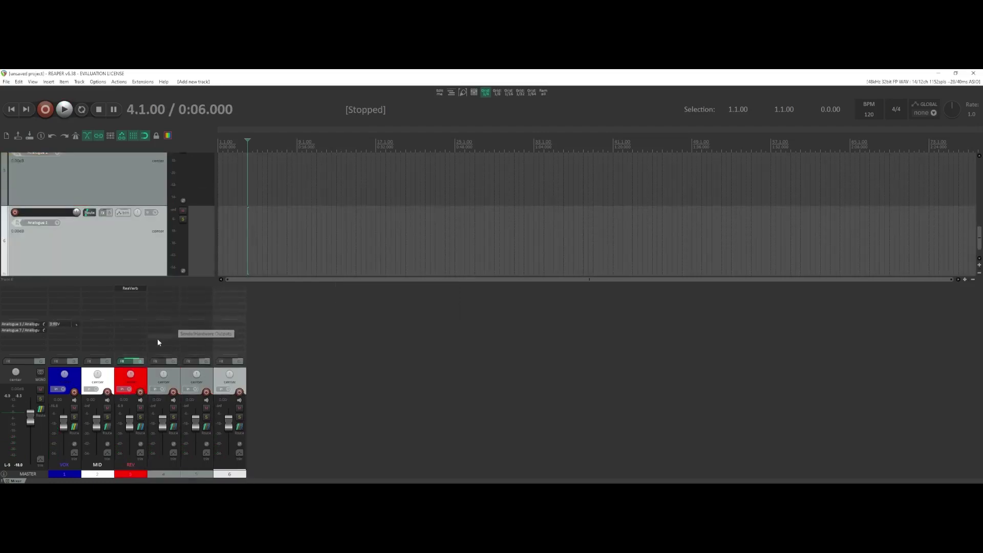
{"action": "left_click_drag", "start_coordinate": [138, 375], "coordinate": [256, 391]}
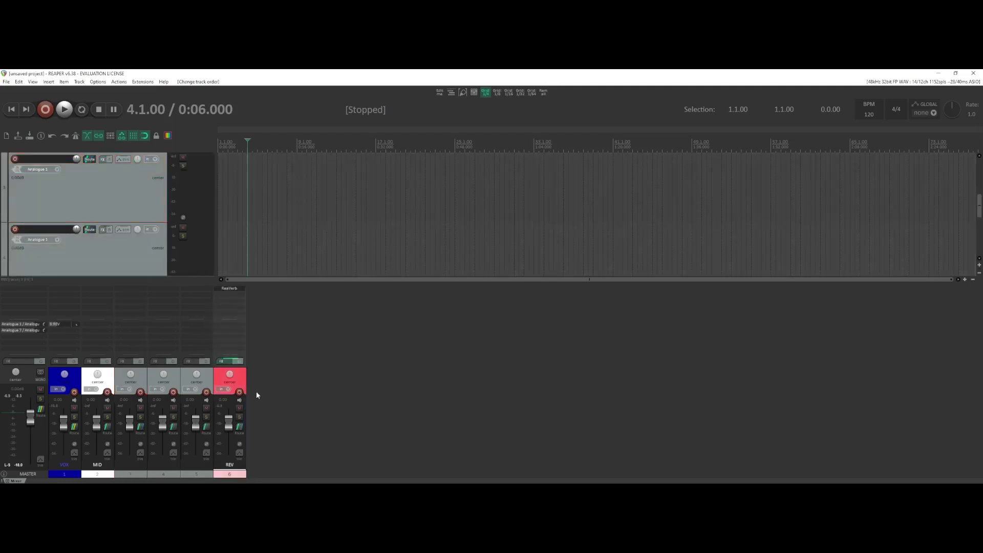
{"action": "mouse_move", "coordinate": [241, 378]}
{"action": "left_mouse_down"}
{"action": "mouse_move", "coordinate": [137, 378]}
{"action": "mouse_move", "coordinate": [250, 374]}
{"action": "mouse_move", "coordinate": [97, 378]}
{"action": "mouse_move", "coordinate": [241, 378]}
{"action": "left_mouse_up"}
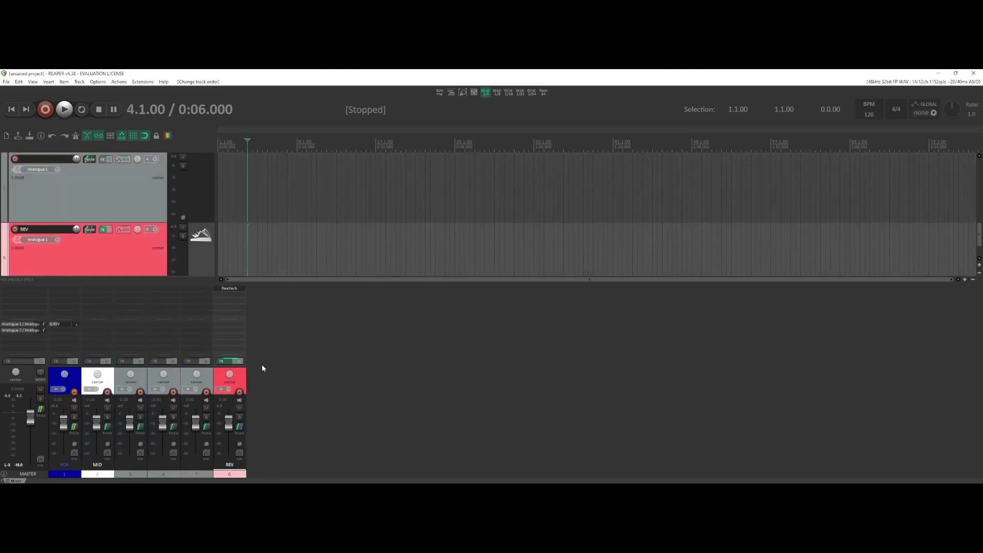
Step: Color the three new tracks between MID and REV lime green
{"action": "left_click", "coordinate": [140, 376]}
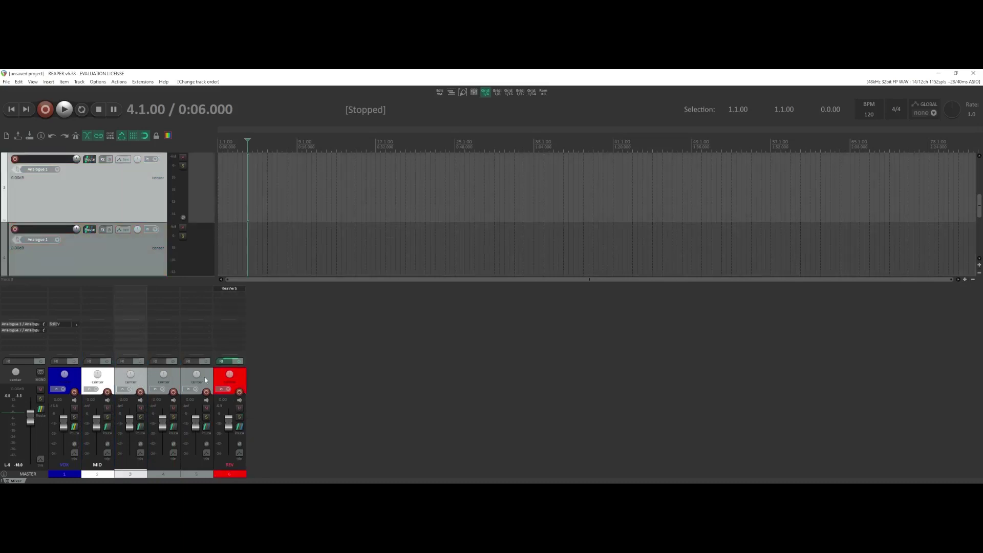
{"action": "left_click", "coordinate": [205, 380]}
{"action": "right_click", "coordinate": [205, 380]}
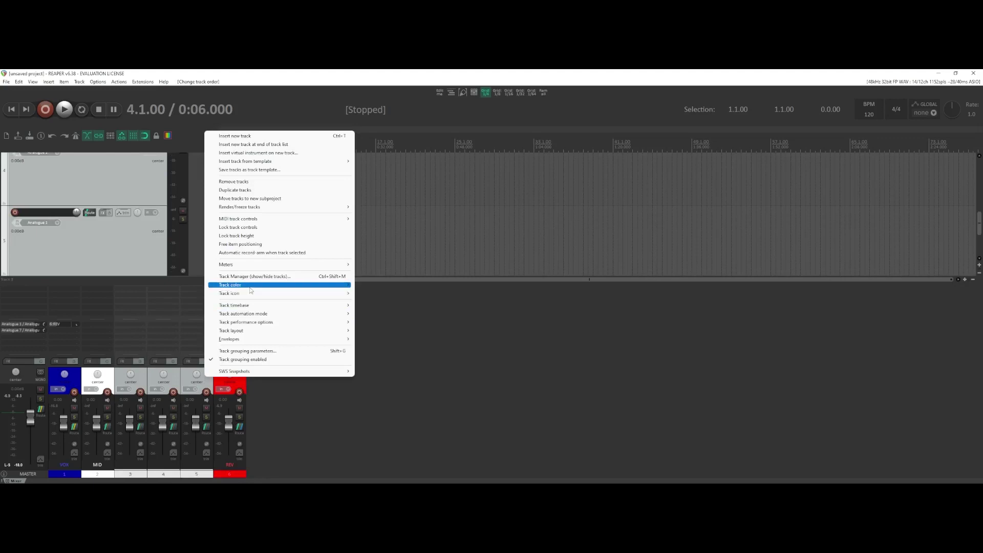
{"action": "mouse_move", "coordinate": [302, 290]}
{"action": "left_click", "coordinate": [393, 287]}
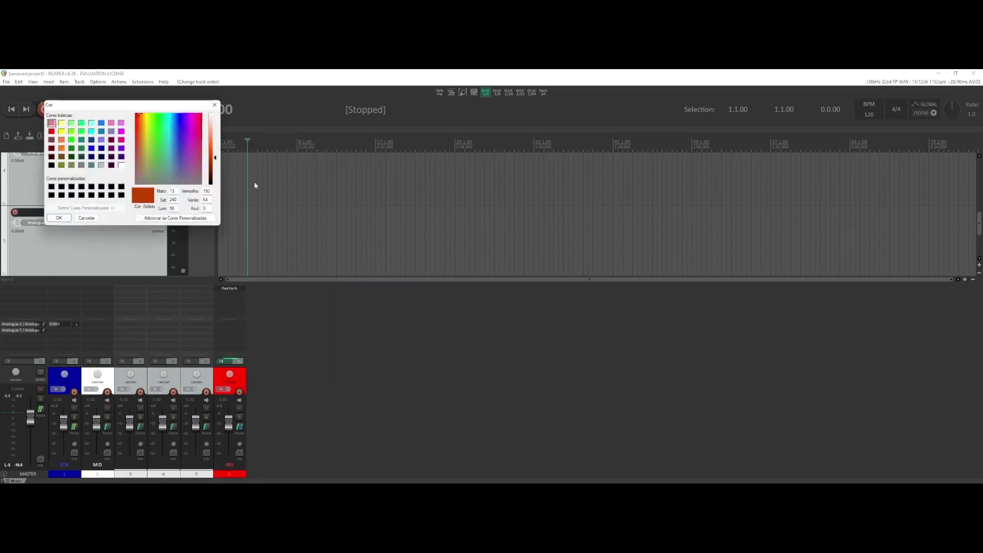
{"action": "left_click", "coordinate": [71, 131]}
{"action": "left_click", "coordinate": [58, 217]}
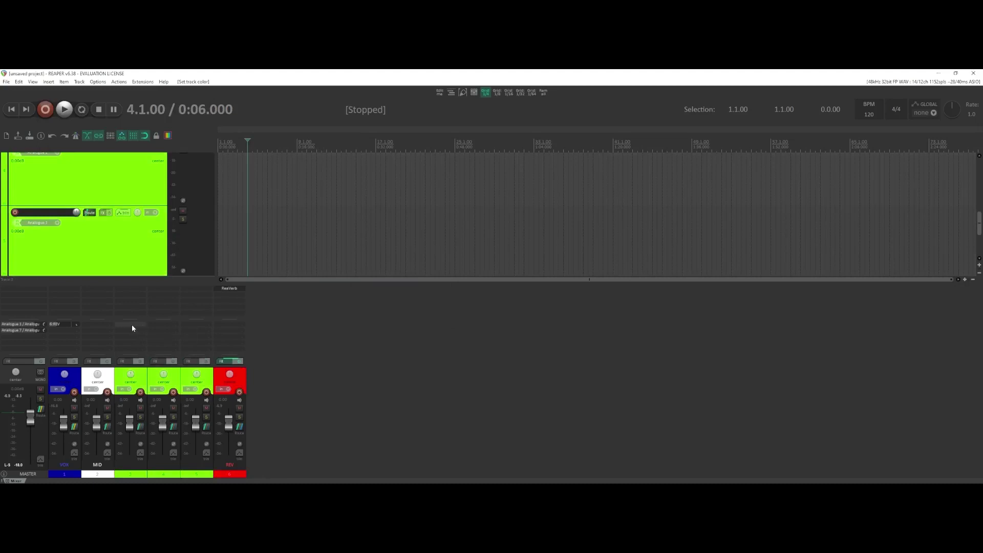
Step: Create a send from the first green track to REV, lower its level, and close the send controls
{"action": "left_click_drag", "start_coordinate": [130, 324], "coordinate": [223, 324]}
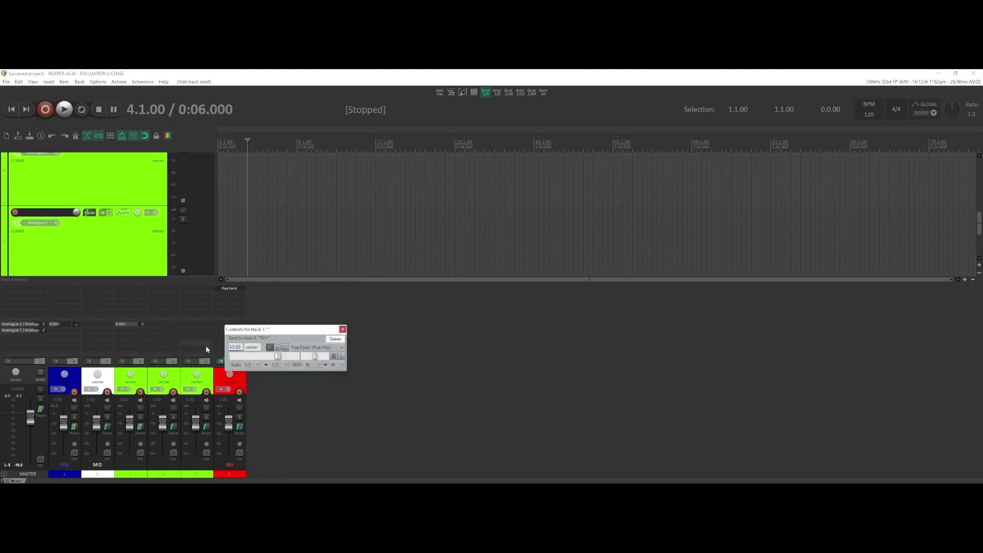
{"action": "left_click_drag", "start_coordinate": [279, 358], "coordinate": [257, 357]}
{"action": "left_click", "coordinate": [342, 329]}
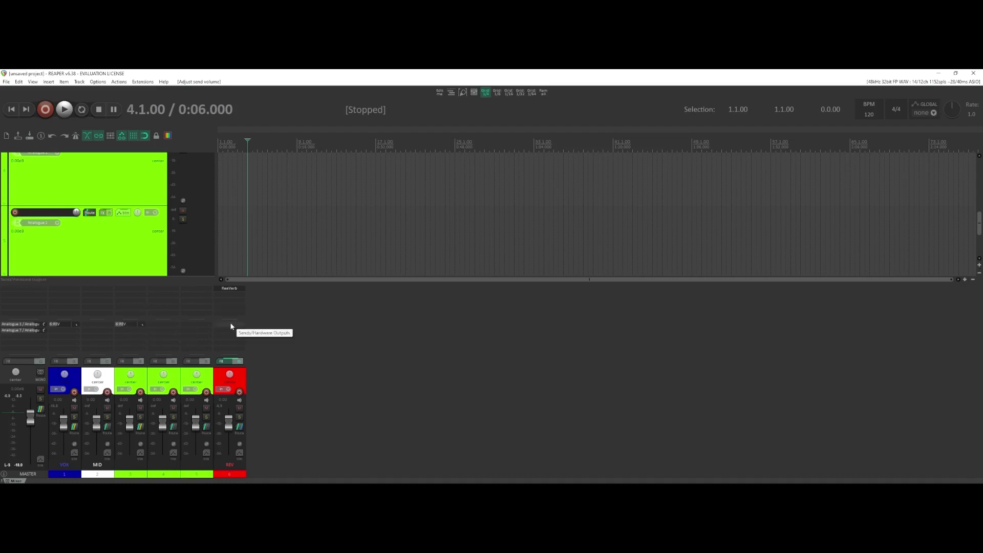
Step: Copy the first green track's REV send to the other two green tracks and make the mixer slightly shorter
{"action": "left_click_drag", "start_coordinate": [125, 323], "coordinate": [189, 326]}
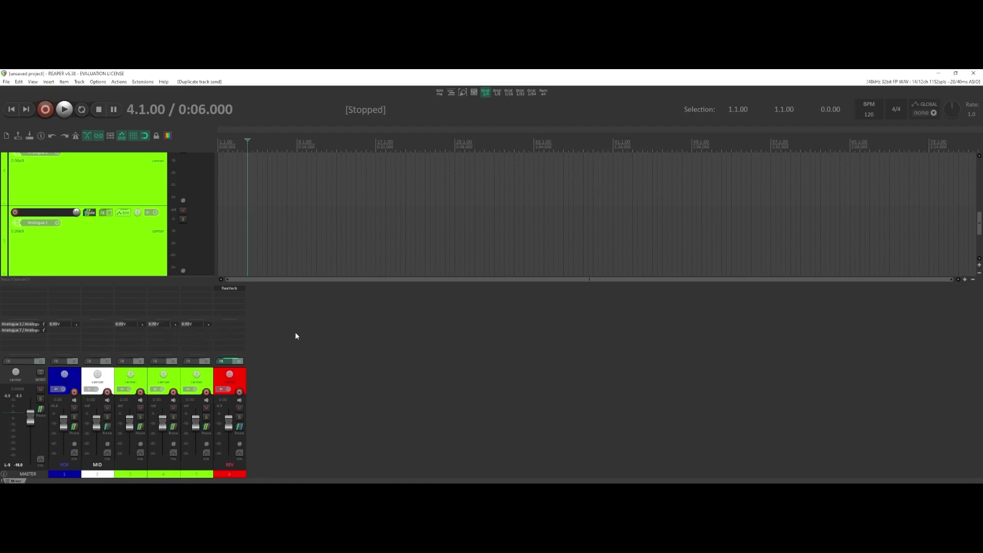
{"action": "left_click_drag", "start_coordinate": [505, 283], "coordinate": [504, 290]}
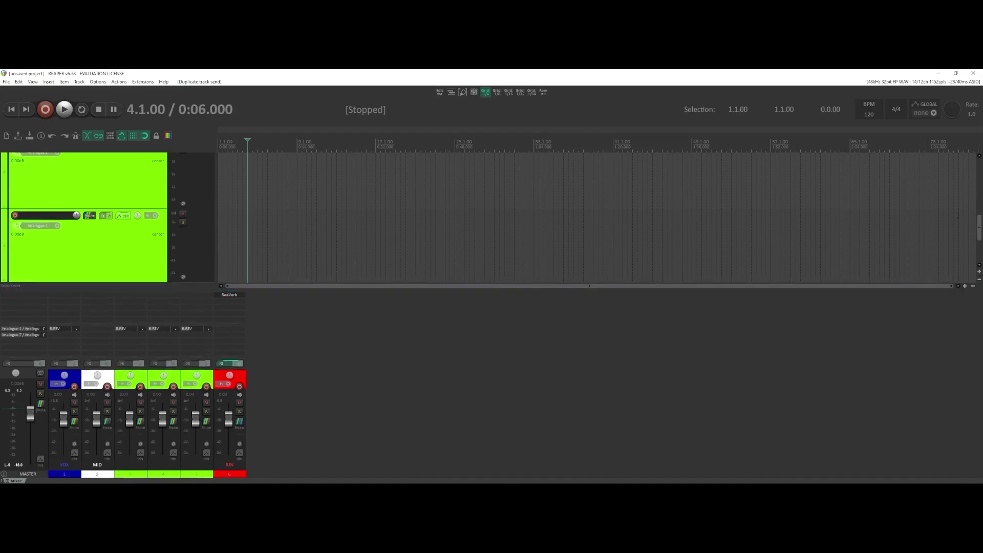
{"action": "left_click_drag", "start_coordinate": [978, 227], "coordinate": [962, 202]}
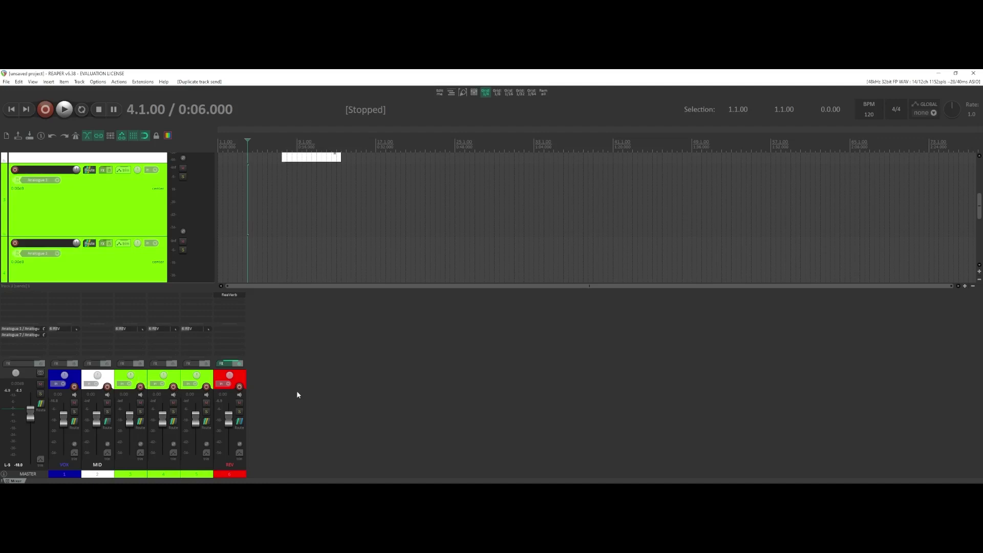
Step: Name the first two green tracks AC1 and AC2
{"action": "double_click", "coordinate": [143, 468]}
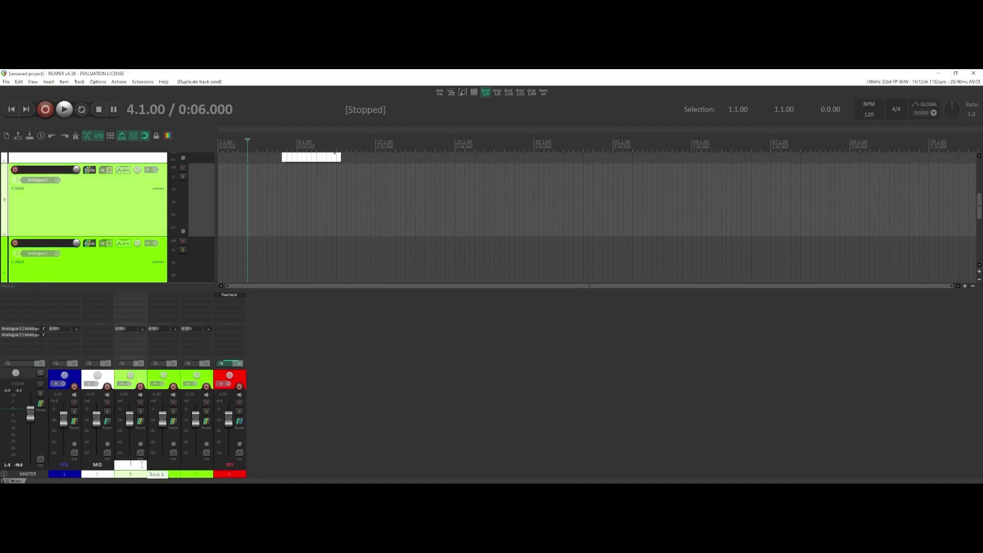
{"action": "type", "text": "AC1"}
{"action": "double_click", "coordinate": [173, 464]}
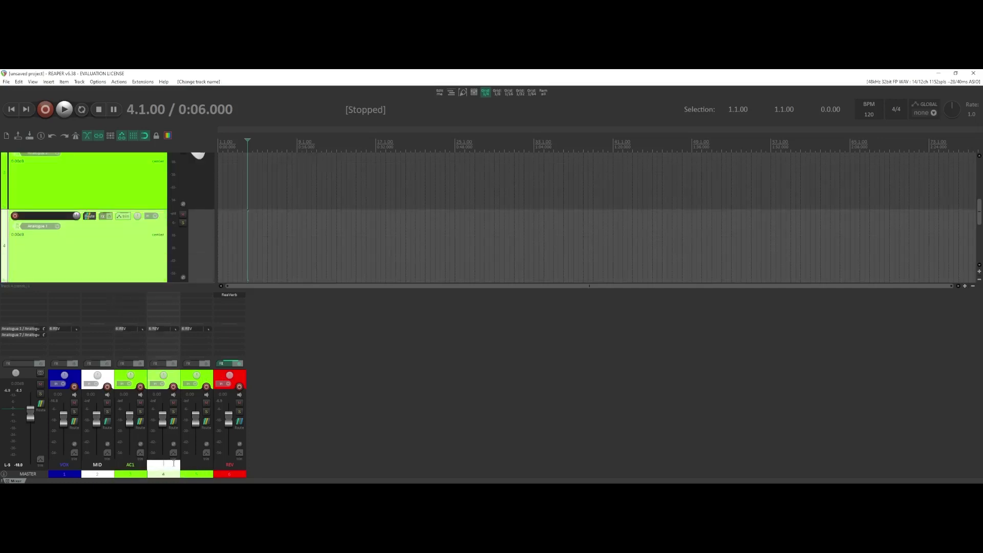
{"action": "type", "text": "AC2"}
Step: Delete the unnamed third green track
{"action": "double_click", "coordinate": [200, 468]}
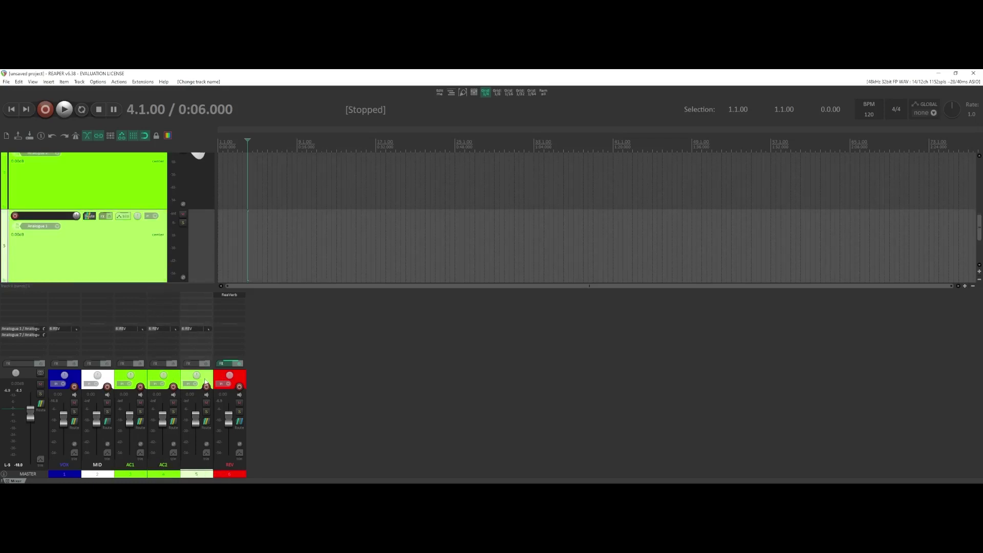
{"action": "key", "text": "Delete"}
{"action": "left_click", "coordinate": [480, 302]}
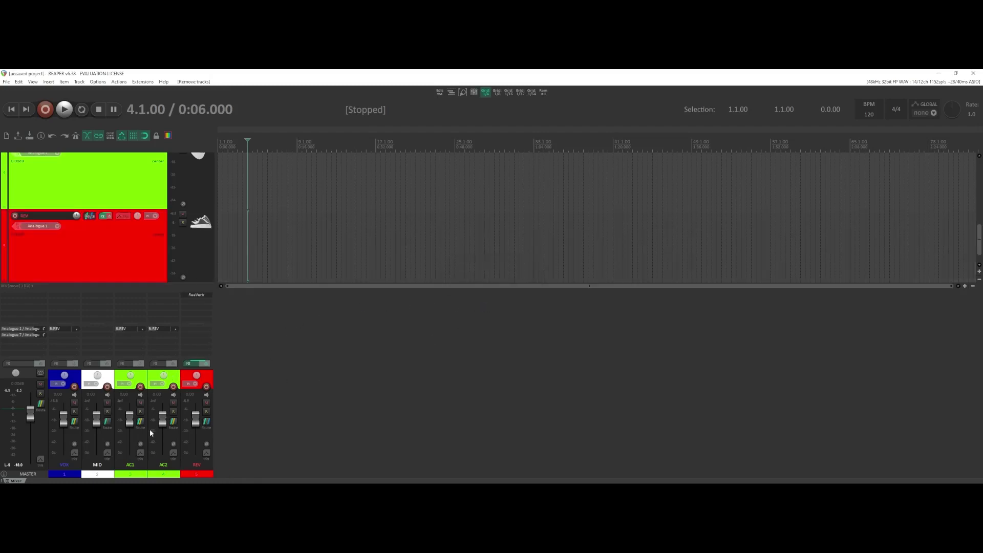
Step: Adjust the pan and volume of the AC1 and AC2 tracks individually, lowering AC1 below AC2
{"action": "left_click_drag", "start_coordinate": [134, 418], "coordinate": [160, 425]}
{"action": "left_click_drag", "start_coordinate": [131, 377], "coordinate": [138, 384]}
{"action": "left_click_drag", "start_coordinate": [163, 376], "coordinate": [172, 385]}
{"action": "mouse_move", "coordinate": [164, 379]}
{"action": "left_click_drag", "start_coordinate": [129, 429], "coordinate": [130, 425]}
{"action": "mouse_move", "coordinate": [163, 428]}
{"action": "left_click", "coordinate": [140, 377]}
Step: Add a dark green track and place it between the MID and AC1 tracks
{"action": "double_click", "coordinate": [267, 389]}
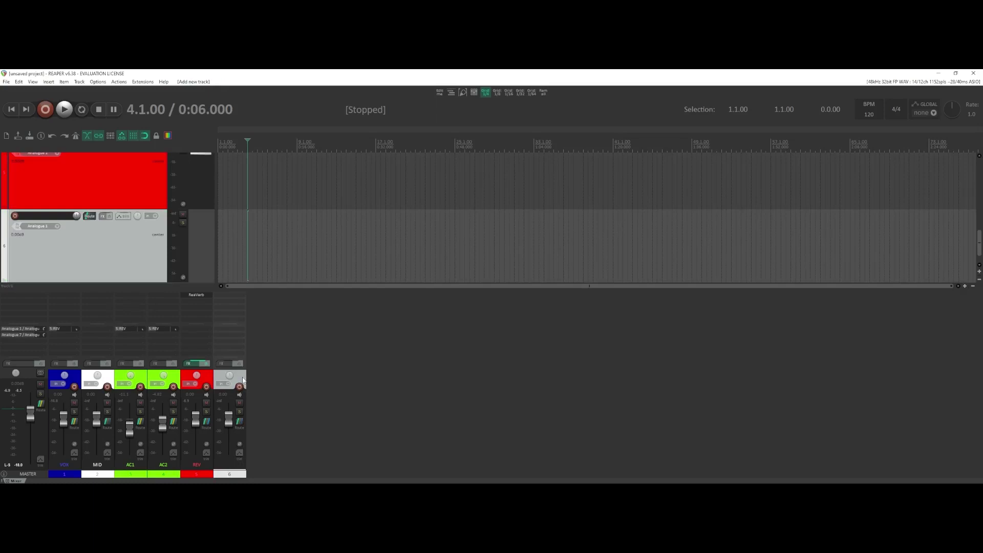
{"action": "right_click", "coordinate": [243, 378]}
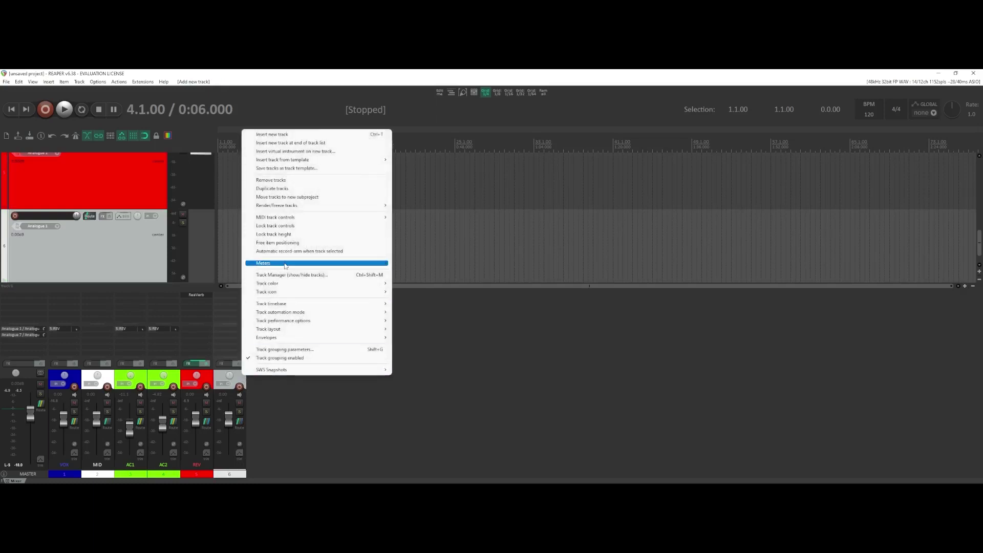
{"action": "mouse_move", "coordinate": [285, 282]}
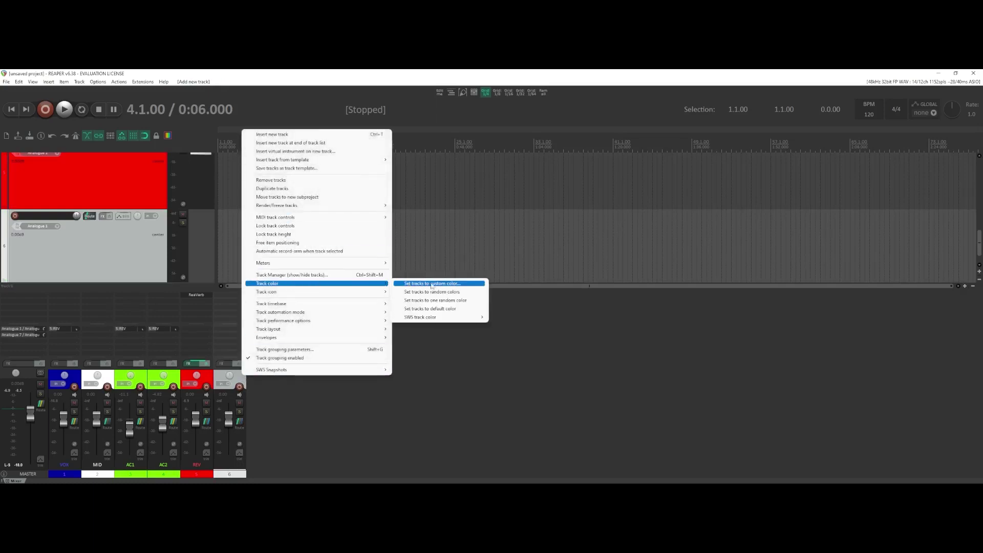
{"action": "left_click", "coordinate": [424, 283]}
{"action": "left_click", "coordinate": [71, 148]}
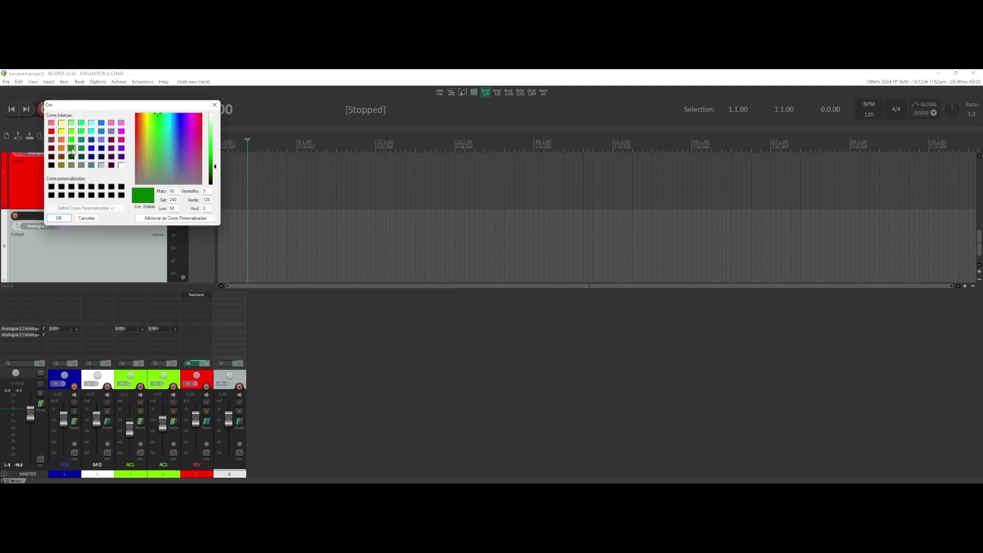
{"action": "left_click", "coordinate": [58, 218]}
{"action": "left_click_drag", "start_coordinate": [213, 378], "coordinate": [117, 379]}
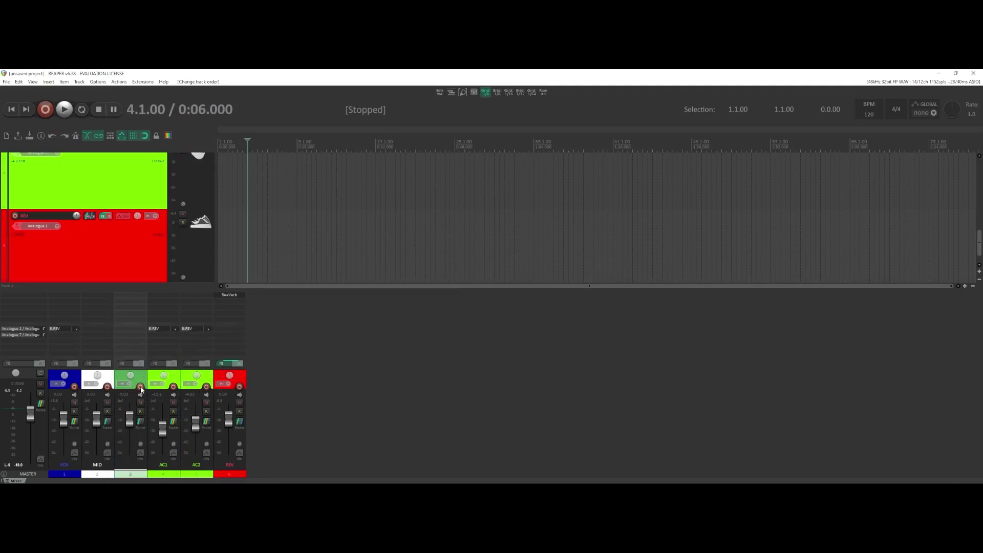
{"action": "left_click", "coordinate": [175, 382]}
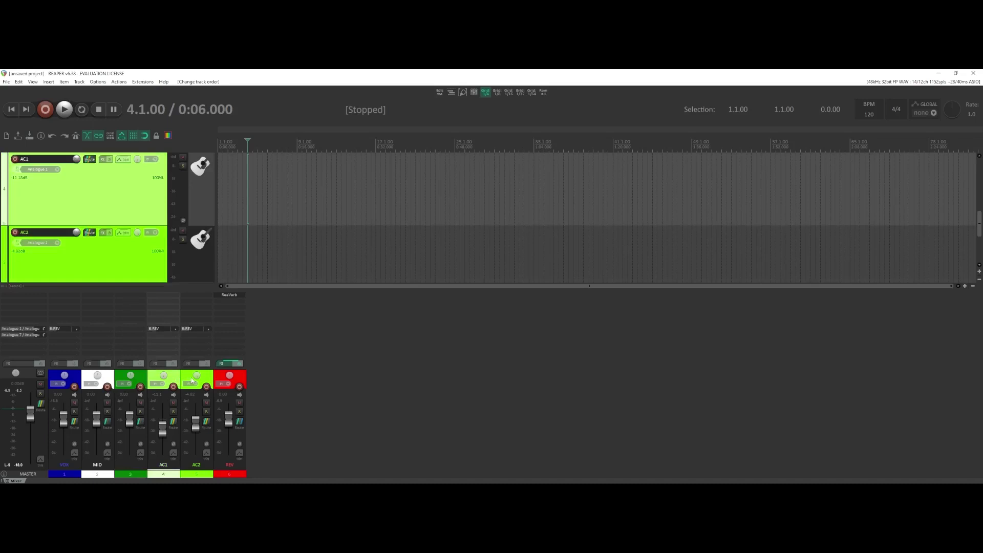
{"action": "left_click", "coordinate": [192, 380], "text": "ctrl"}
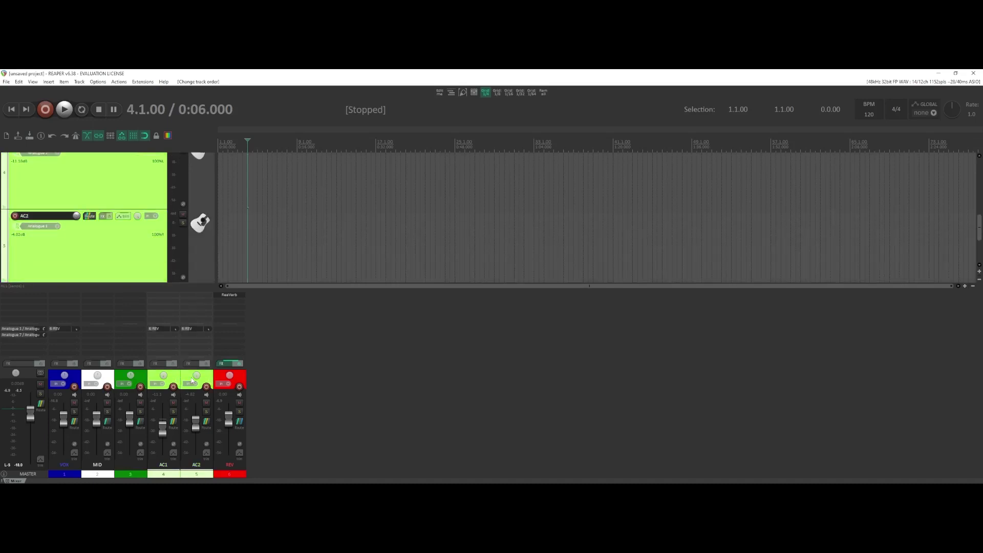
{"action": "left_click", "coordinate": [145, 380]}
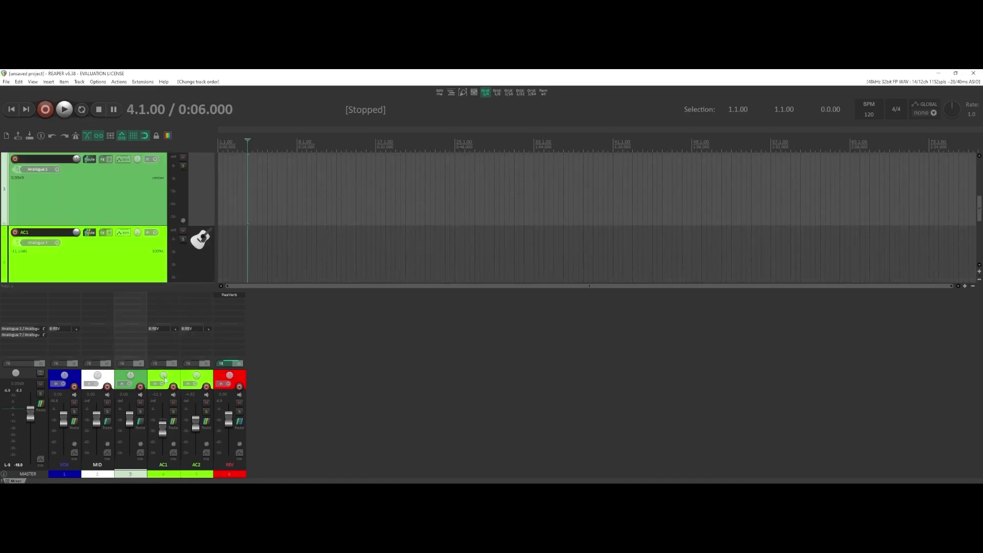
{"action": "left_click", "coordinate": [174, 379]}
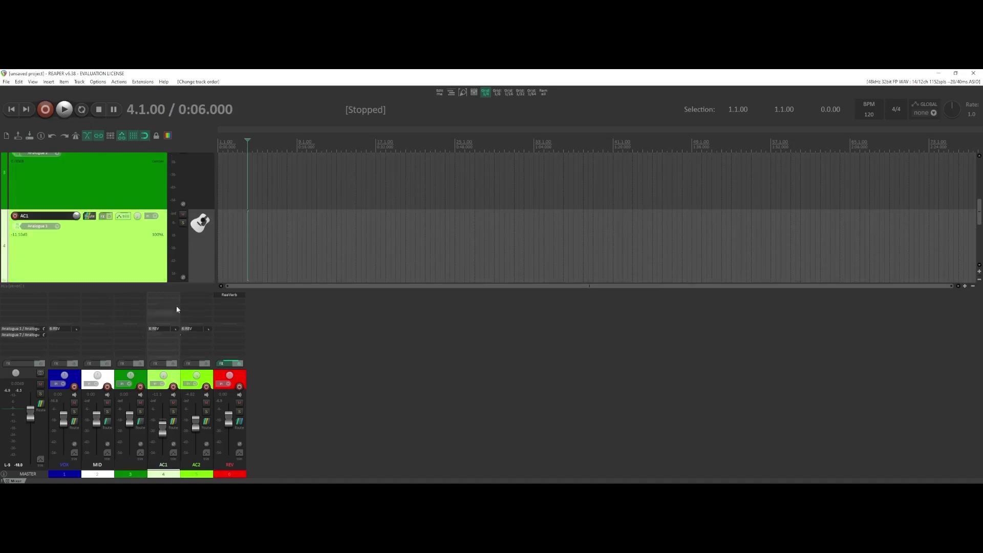
{"action": "left_click", "coordinate": [191, 380], "text": "ctrl"}
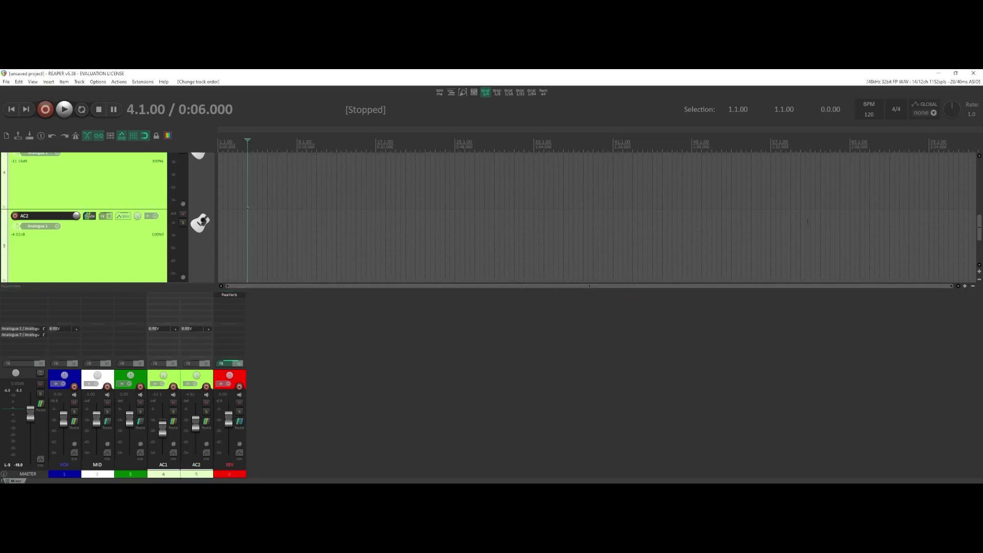
{"action": "scroll", "coordinate": [979, 236], "scroll_direction": "up", "scroll_amount": 3}
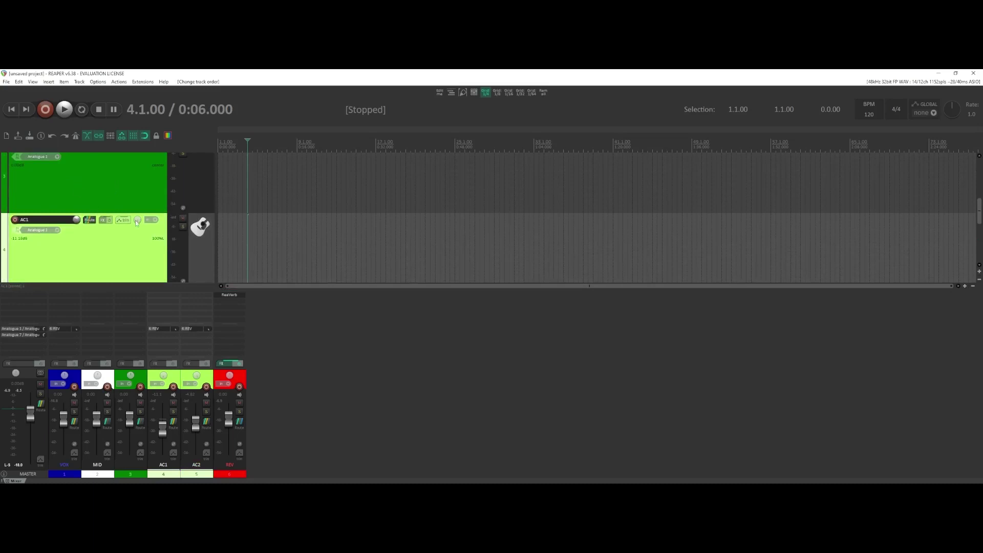
Step: Name the dark green track AUX AC
{"action": "double_click", "coordinate": [125, 466]}
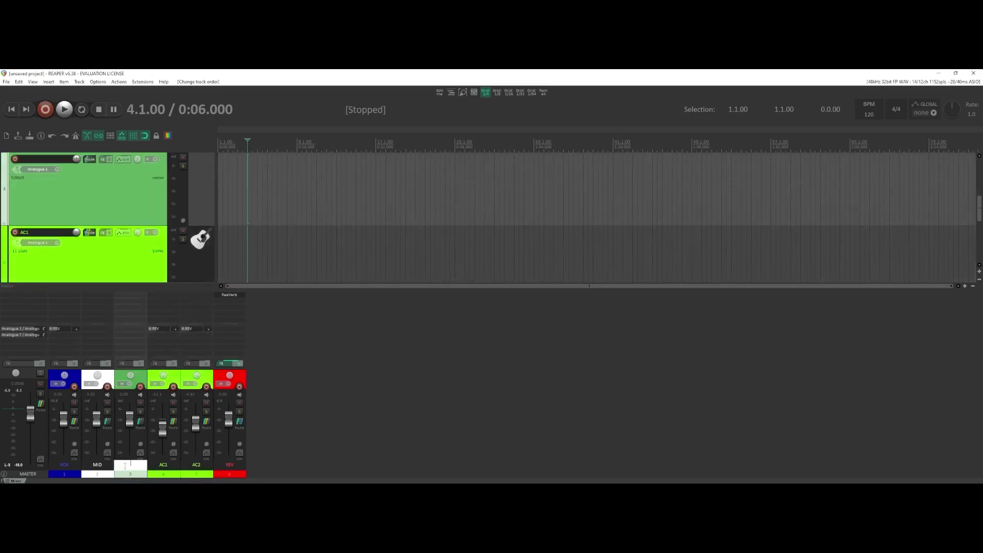
{"action": "type", "text": "AUX AC"}
{"action": "key", "text": "Return"}
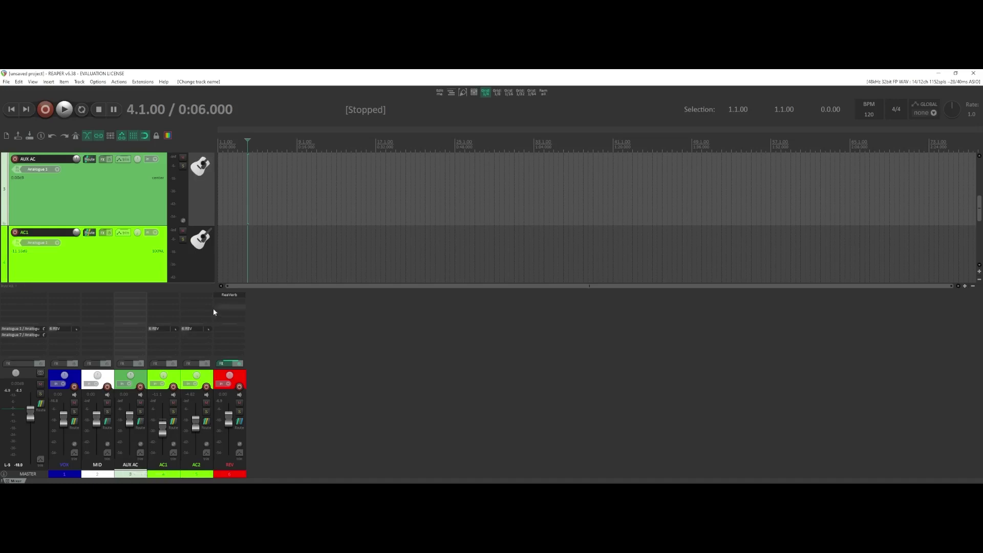
Step: Reduce the track heights and nest AC1 and AC2 together inside AUX AC as a folder
{"action": "left_click", "coordinate": [174, 377]}
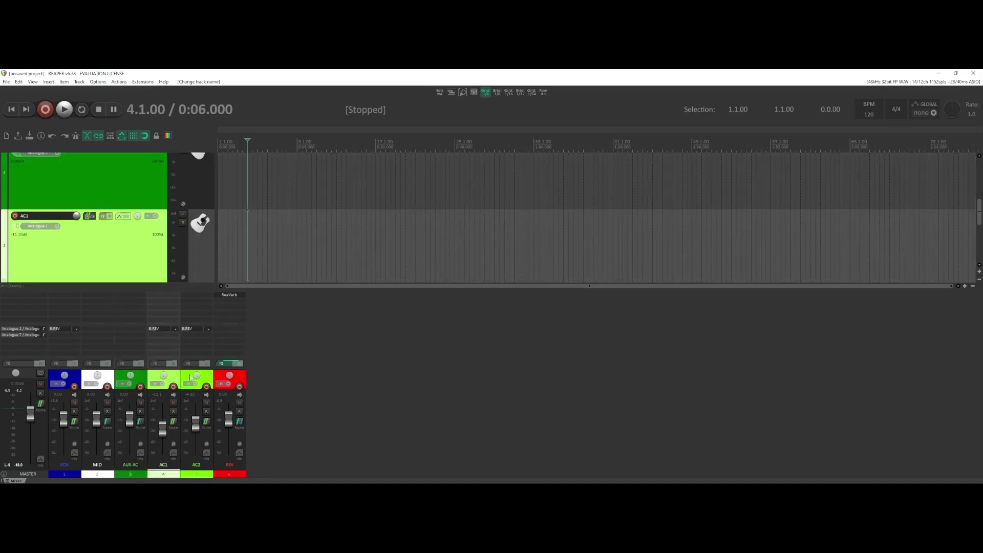
{"action": "left_click", "coordinate": [189, 378]}
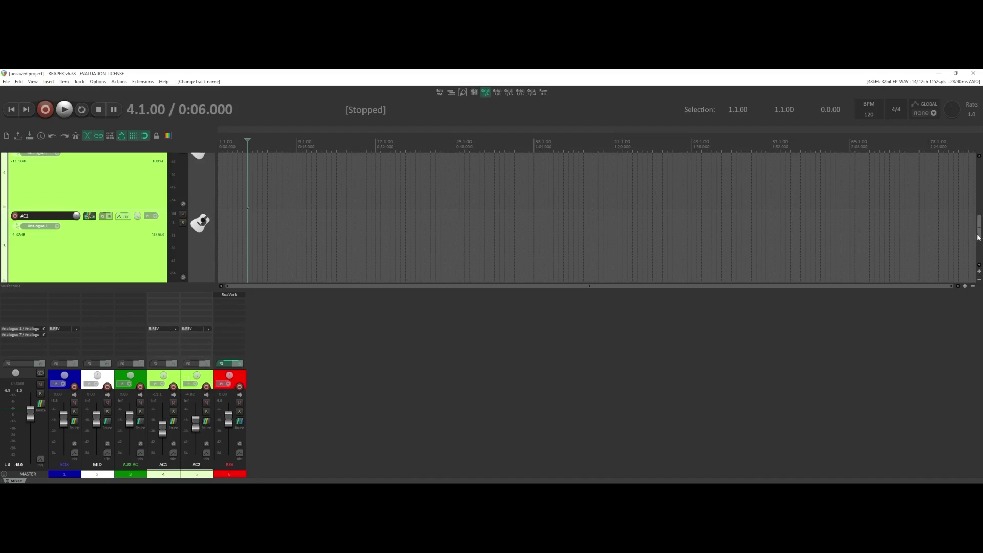
{"action": "scroll", "coordinate": [978, 223], "scroll_direction": "up", "scroll_amount": 3}
{"action": "scroll", "coordinate": [979, 225], "scroll_direction": "up", "scroll_amount": 1}
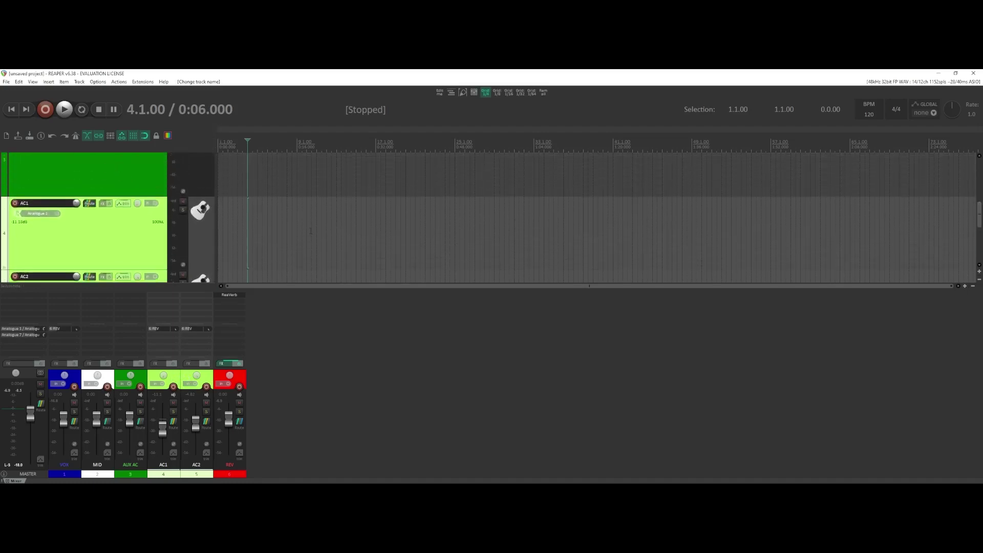
{"action": "left_click", "coordinate": [979, 280]}
{"action": "left_click_drag", "start_coordinate": [979, 280], "coordinate": [979, 280]}
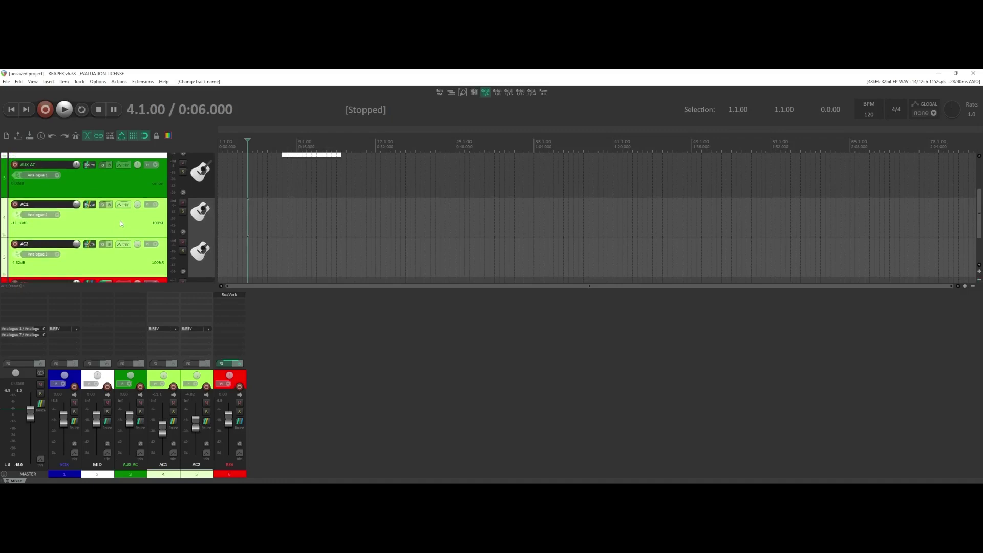
{"action": "left_click_drag", "start_coordinate": [120, 223], "coordinate": [122, 197]}
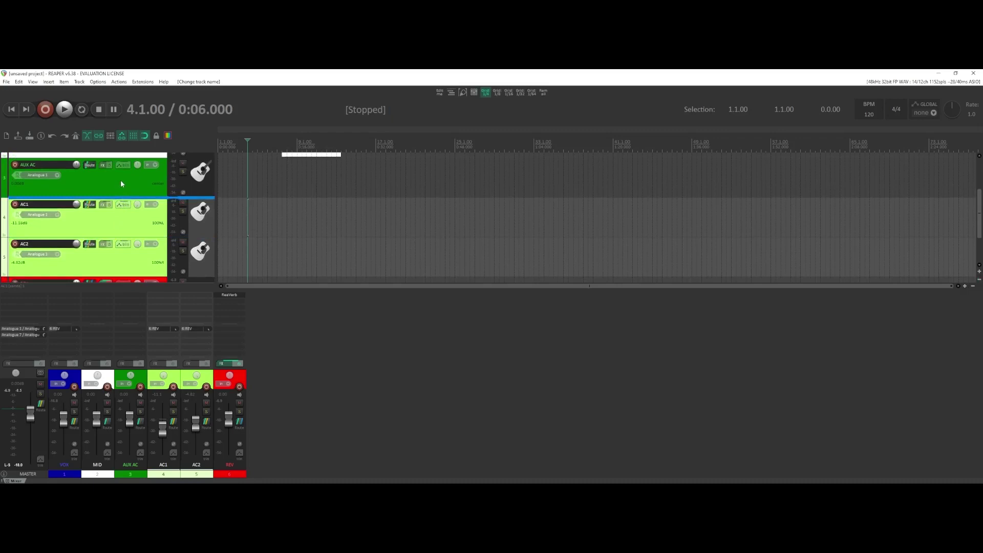
{"action": "left_click_drag", "start_coordinate": [121, 183], "coordinate": [121, 183]}
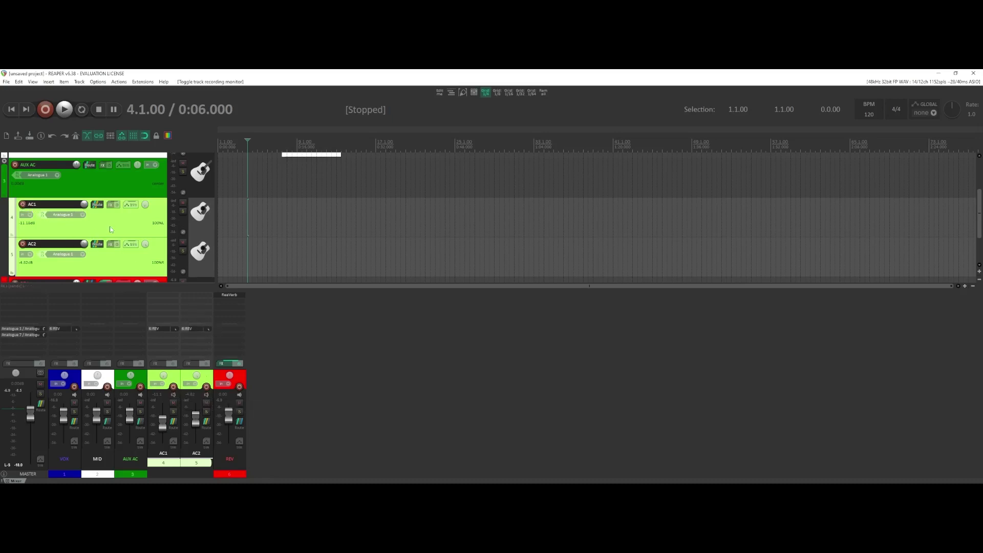
{"action": "left_click", "coordinate": [23, 204]}
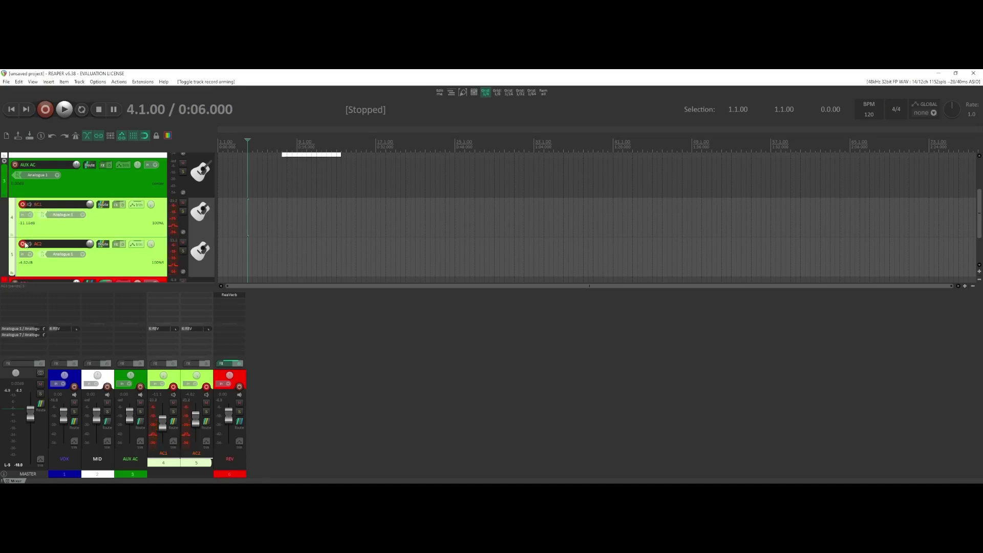
{"action": "left_click", "coordinate": [119, 192]}
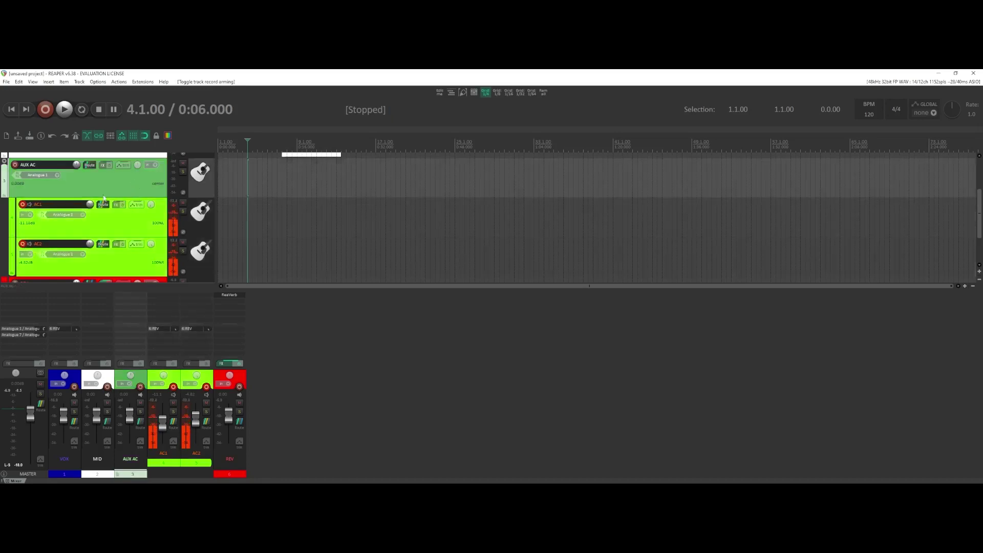
{"action": "left_click", "coordinate": [22, 204]}
{"action": "left_click", "coordinate": [21, 245]}
Step: Record a short take on AC1 only, muting the blue track during the recording
{"action": "left_click", "coordinate": [23, 205]}
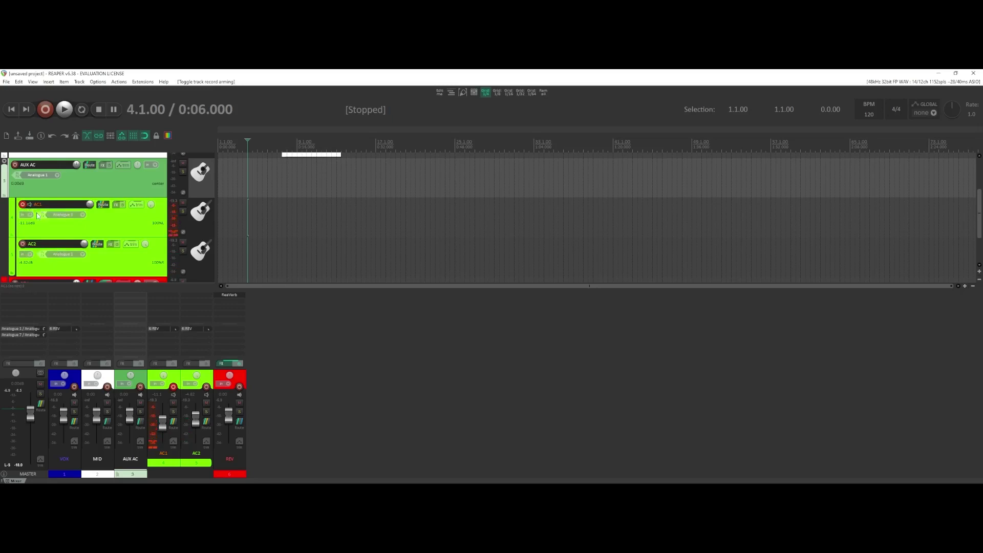
{"action": "key", "text": "ctrl+r"}
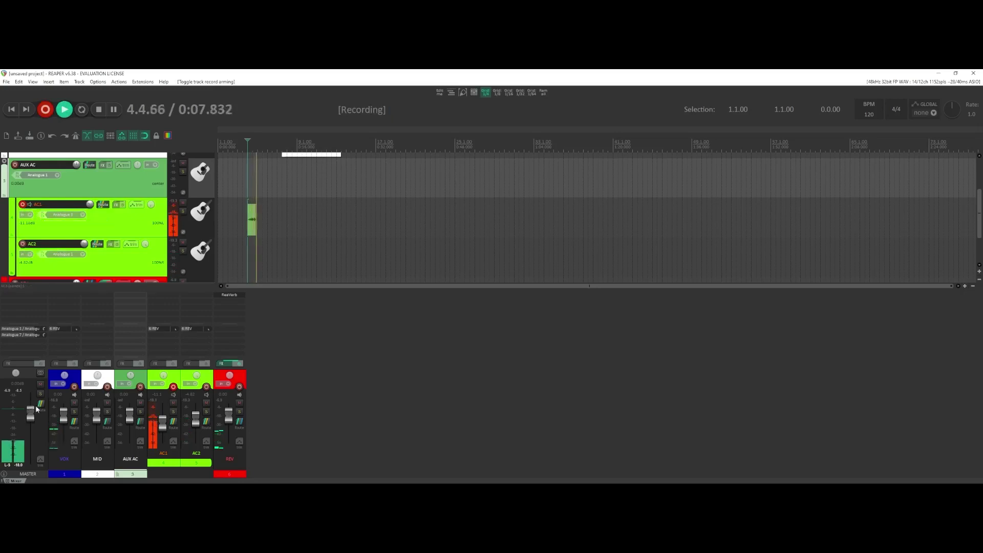
{"action": "left_click", "coordinate": [74, 403]}
{"action": "key", "text": "space"}
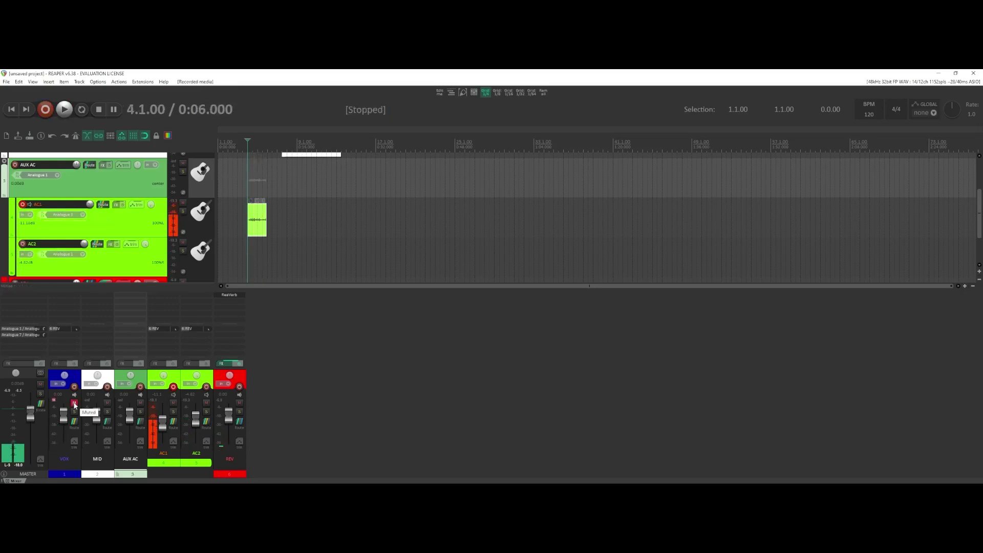
Step: Disarm AC1, record a short take on AC2 from the same start position, and disarm AC2
{"action": "left_click", "coordinate": [23, 205]}
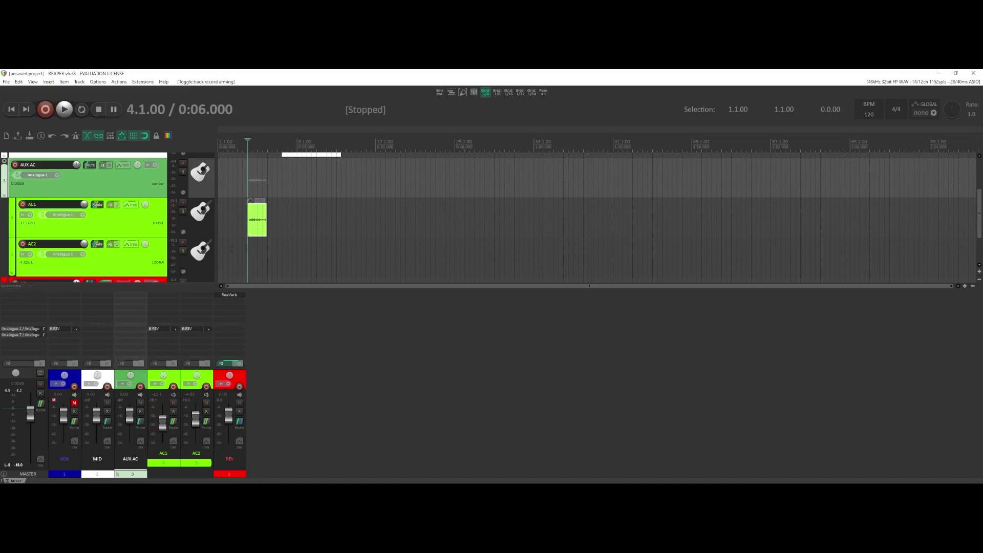
{"action": "left_click", "coordinate": [23, 243]}
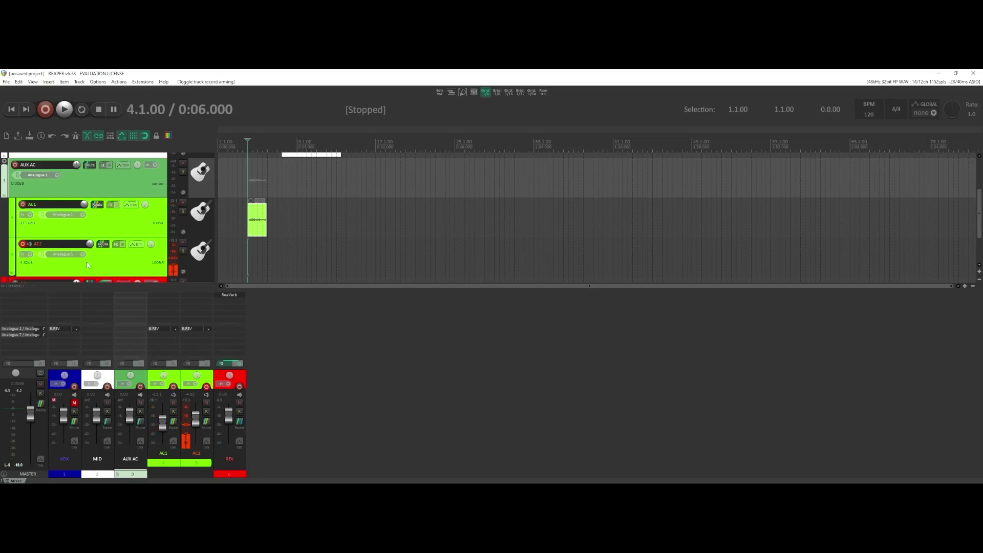
{"action": "key", "text": "ctrl+r"}
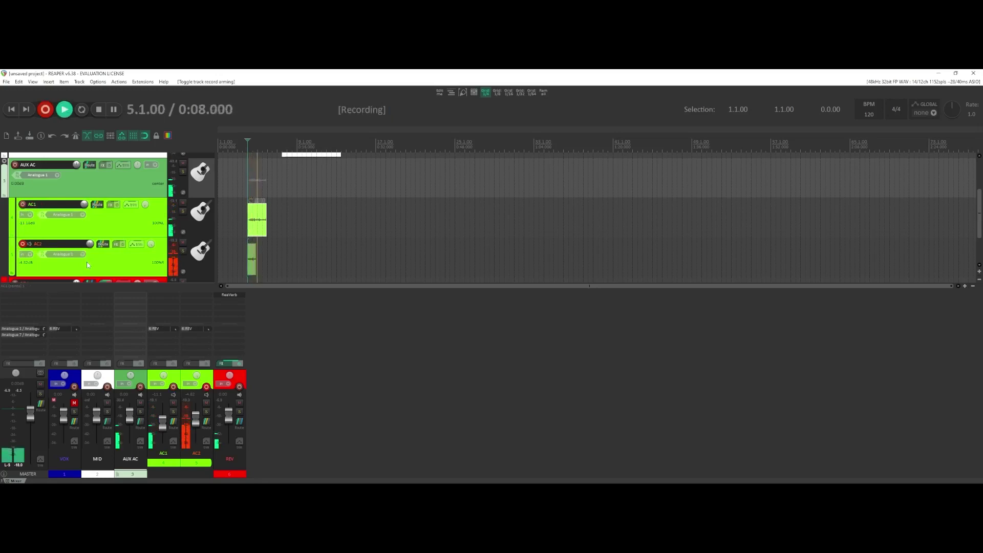
{"action": "key", "text": "space"}
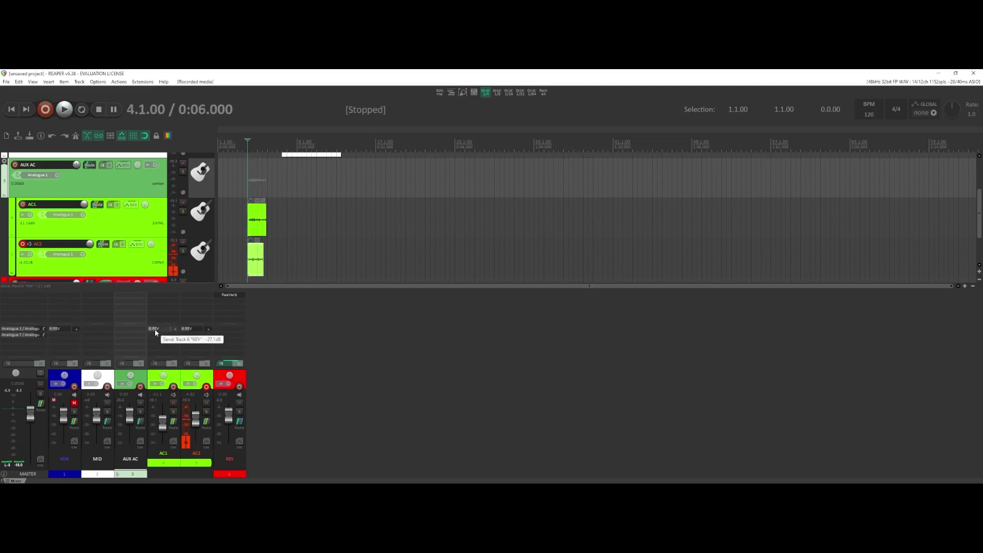
{"action": "scroll", "coordinate": [237, 256], "scroll_direction": "up", "scroll_amount": 5}
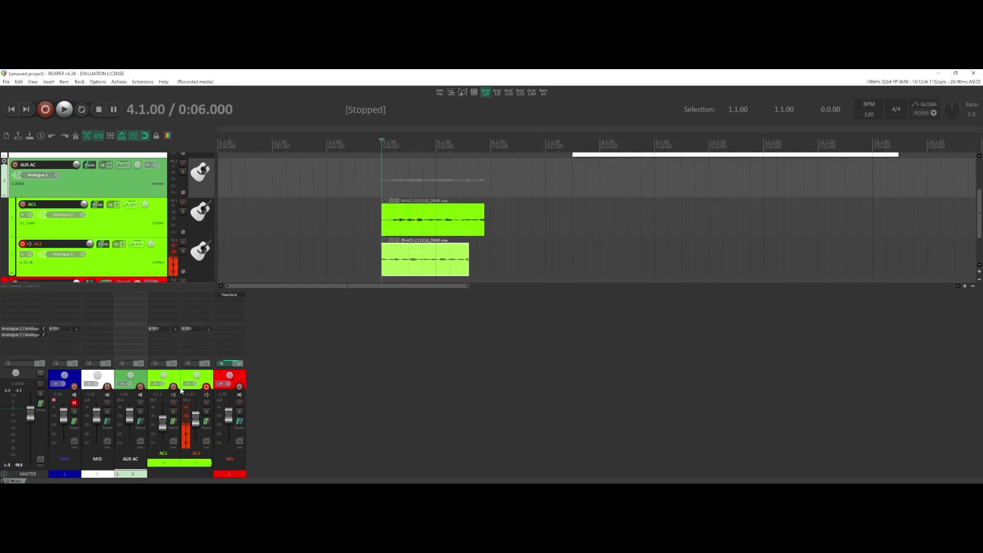
{"action": "left_click", "coordinate": [206, 387]}
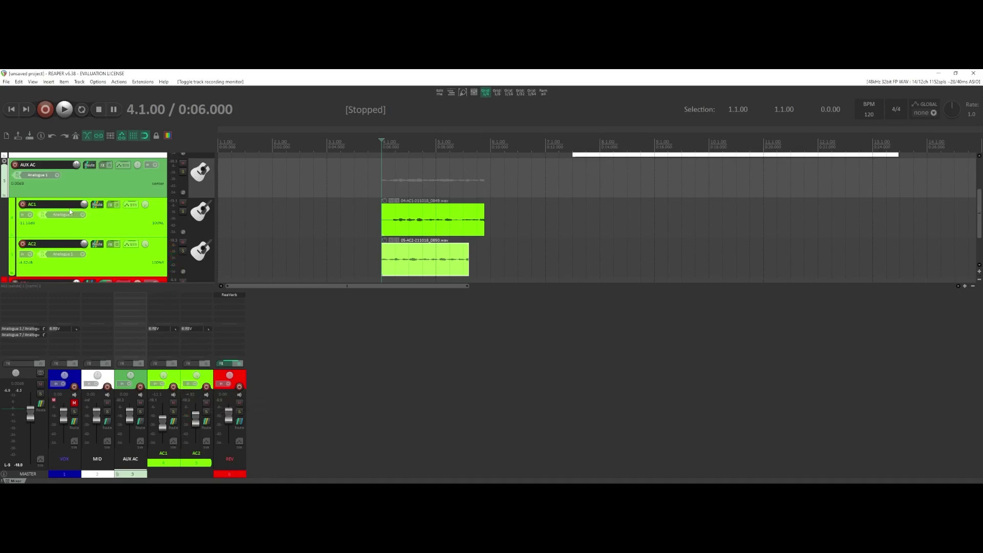
Step: Lower the AUX AC volume fully to -inf and play back the two recorded takes to check the routing
{"action": "left_click_drag", "start_coordinate": [130, 416], "coordinate": [136, 444]}
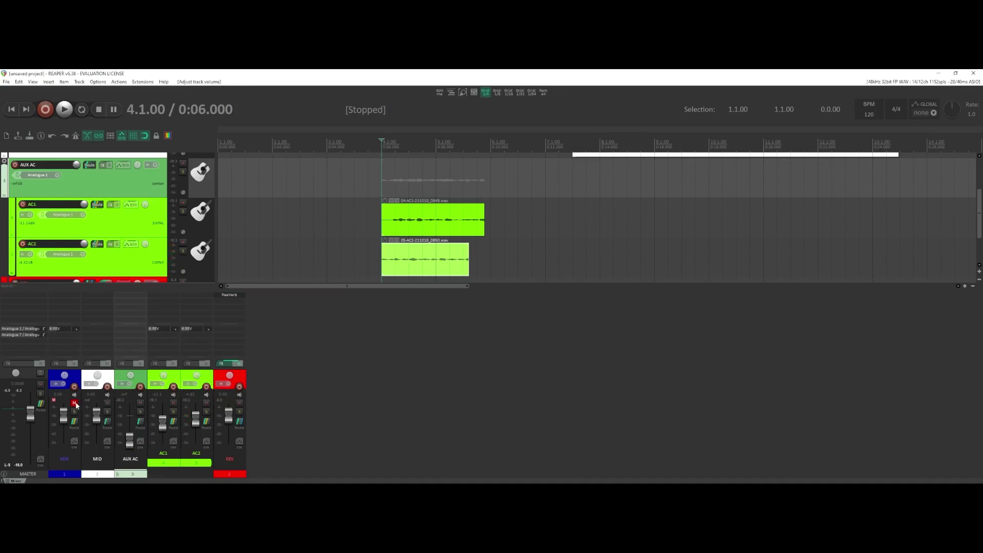
{"action": "key", "text": "space"}
{"action": "key", "text": "space"}
{"action": "key", "text": "space"}
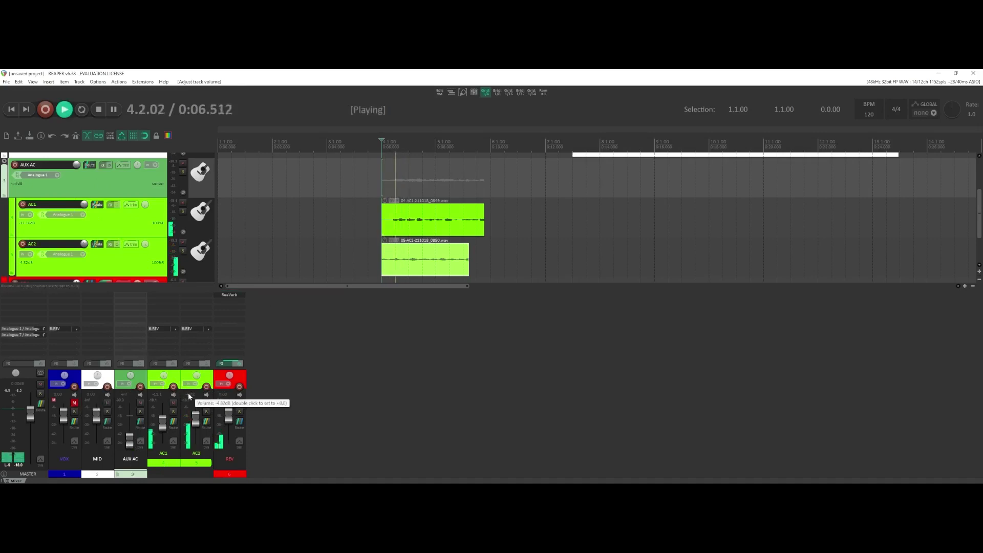
{"action": "key", "text": "space"}
Step: Remove the REV sends from AC1 and AC2 and delete the ReaVerb effect from the REV track
{"action": "mouse_move", "coordinate": [156, 327]}
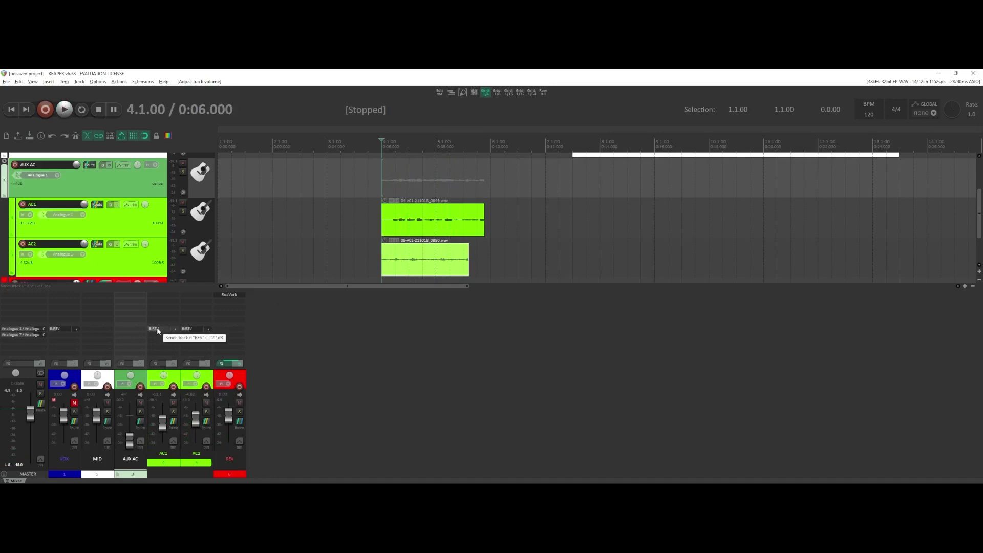
{"action": "left_click", "coordinate": [157, 330], "text": "alt"}
{"action": "left_click", "coordinate": [198, 328], "text": "alt"}
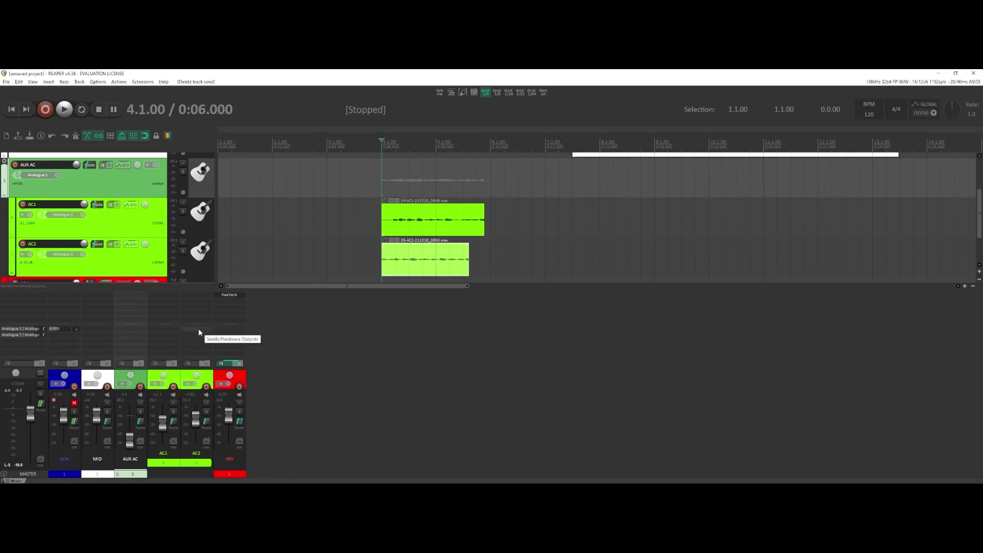
{"action": "left_click", "coordinate": [230, 296], "text": "alt"}
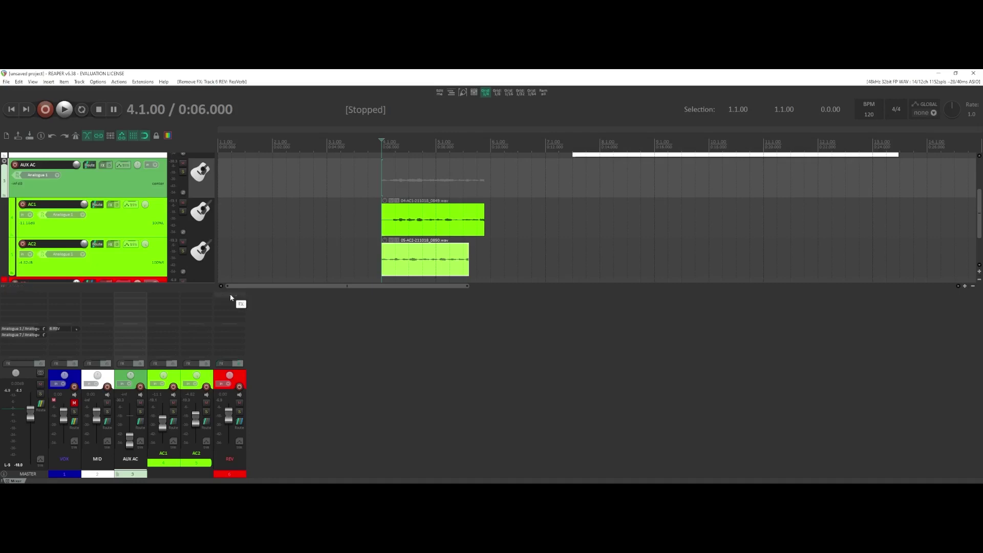
Step: Undo the deletion of ReaVerb on the REV track and play back the AC takes without their reverb sends
{"action": "key", "text": "ctrl+z"}
{"action": "key", "text": "space"}
{"action": "key", "text": "space"}
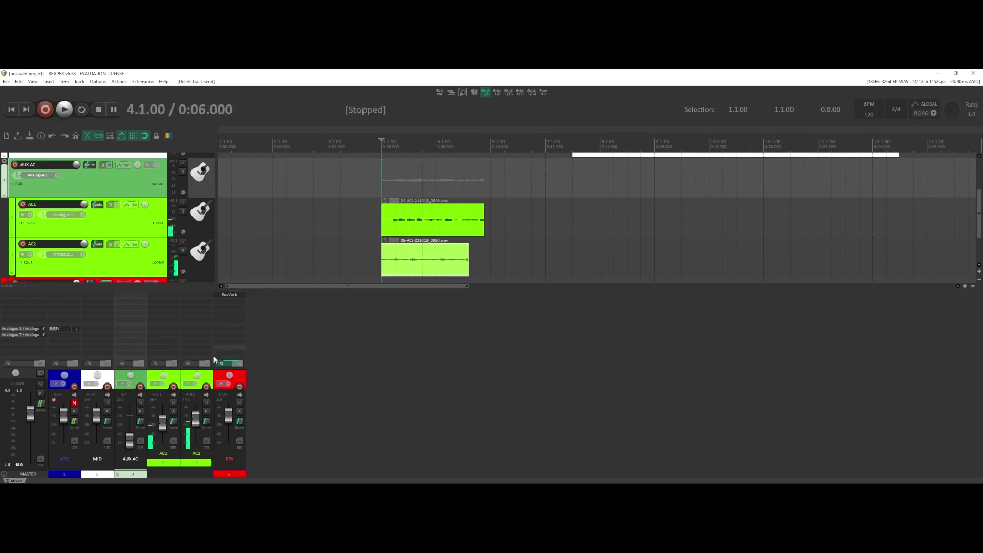
Step: Reset the AUX AC volume to 0.00 dB and play back the two takes through the folder track
{"action": "scroll", "coordinate": [129, 443], "scroll_direction": "up", "scroll_amount": 3}
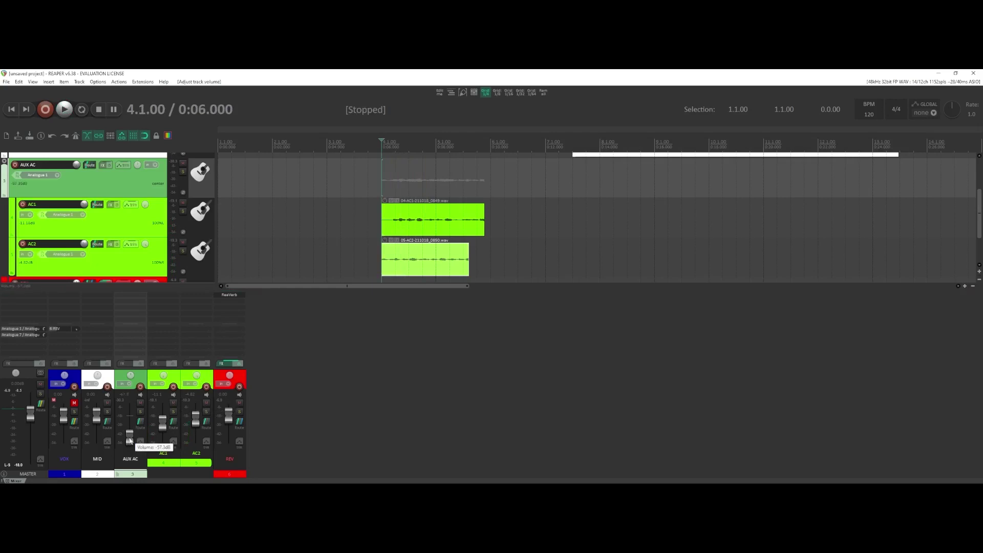
{"action": "double_click", "coordinate": [130, 439]}
{"action": "key", "text": "space"}
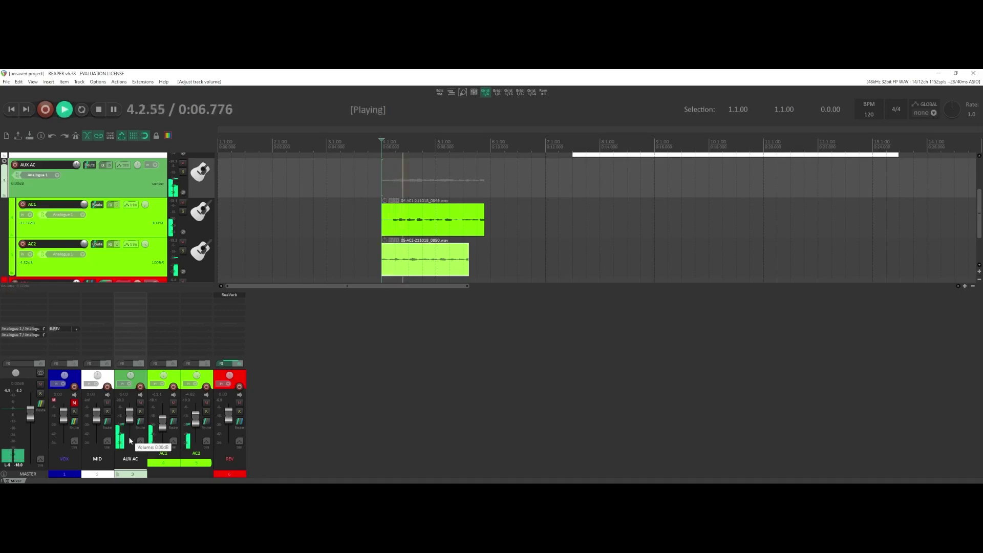
{"action": "key", "text": "space"}
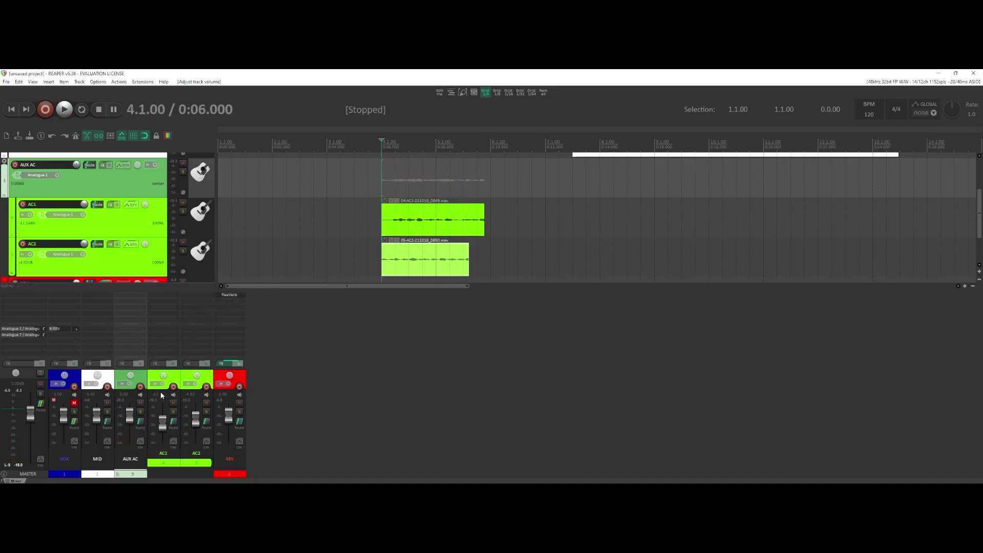
Step: Create a send from the AUX AC folder track to REV, lower its send level, and start playback
{"action": "left_click", "coordinate": [130, 333]}
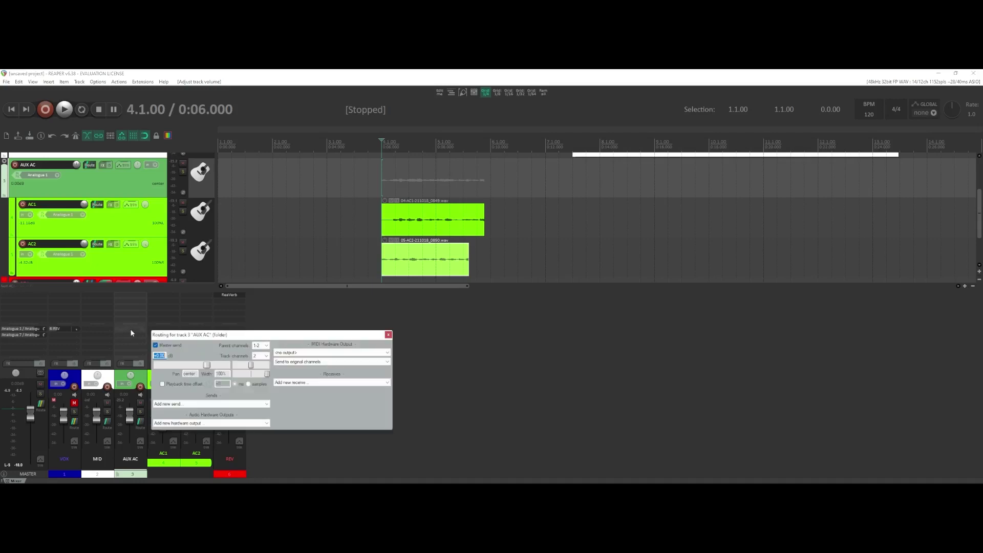
{"action": "left_click", "coordinate": [387, 335]}
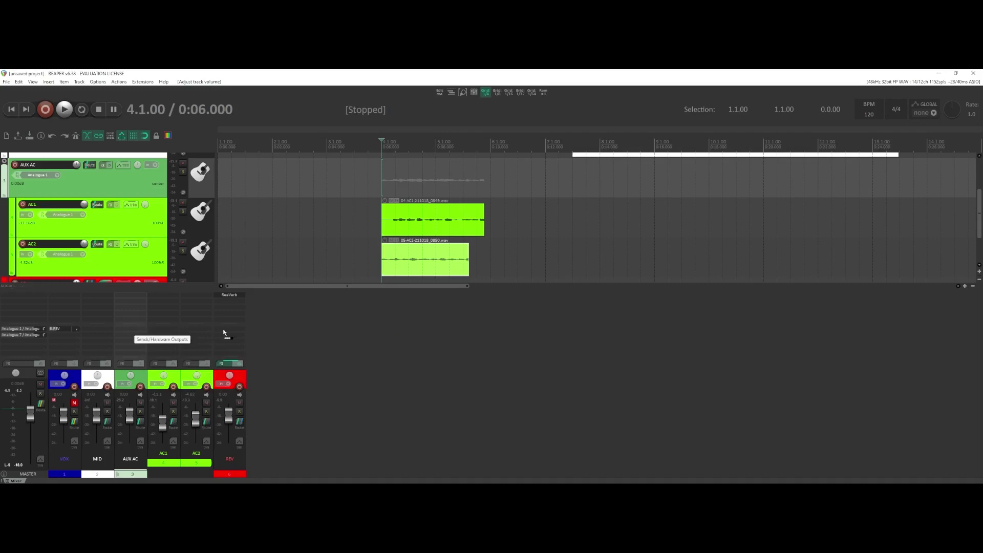
{"action": "left_click_drag", "start_coordinate": [224, 333], "coordinate": [225, 335]}
{"action": "left_click_drag", "start_coordinate": [279, 361], "coordinate": [246, 362]}
{"action": "key", "text": "space"}
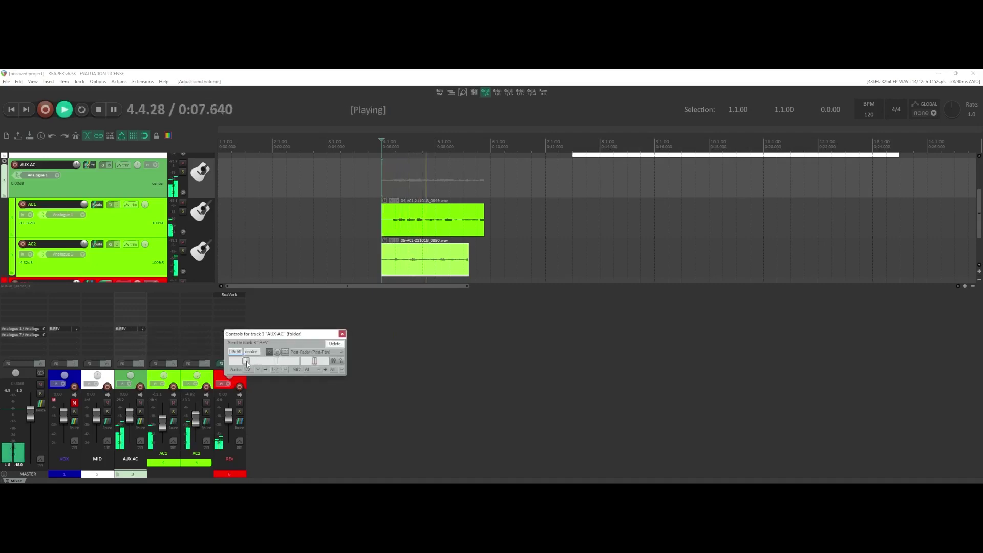
Step: Audition a higher AUX AC send level to REV, settle it at about -24 dB, and close the send controls
{"action": "key", "text": "space"}
{"action": "left_click_drag", "start_coordinate": [246, 362], "coordinate": [263, 362]}
{"action": "key", "text": "space"}
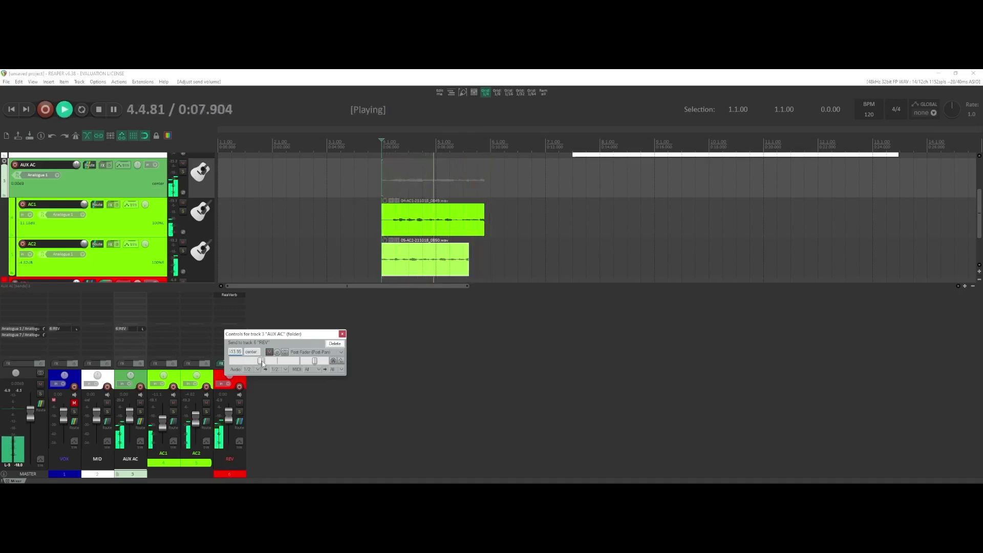
{"action": "key", "text": "space"}
{"action": "left_click_drag", "start_coordinate": [262, 362], "coordinate": [256, 363]}
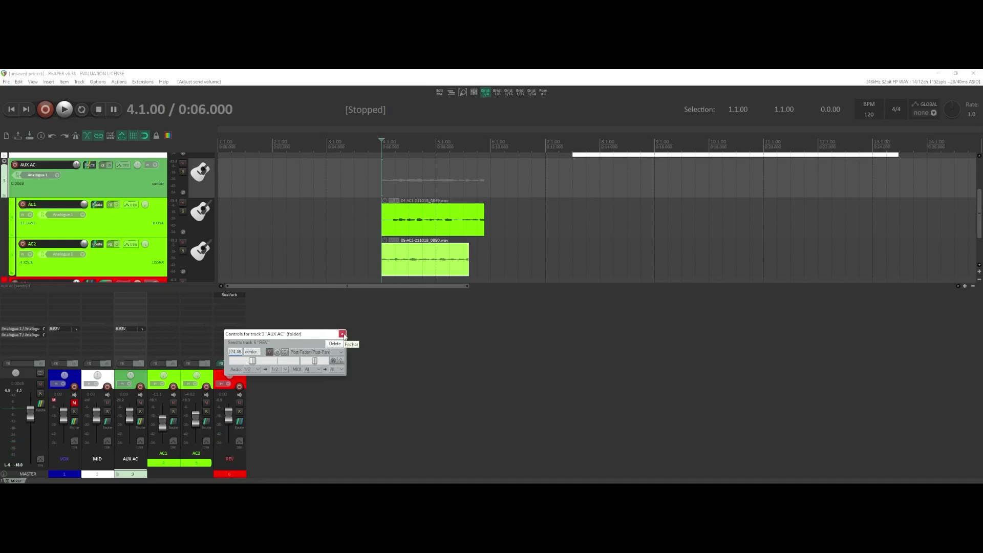
{"action": "left_click", "coordinate": [343, 333]}
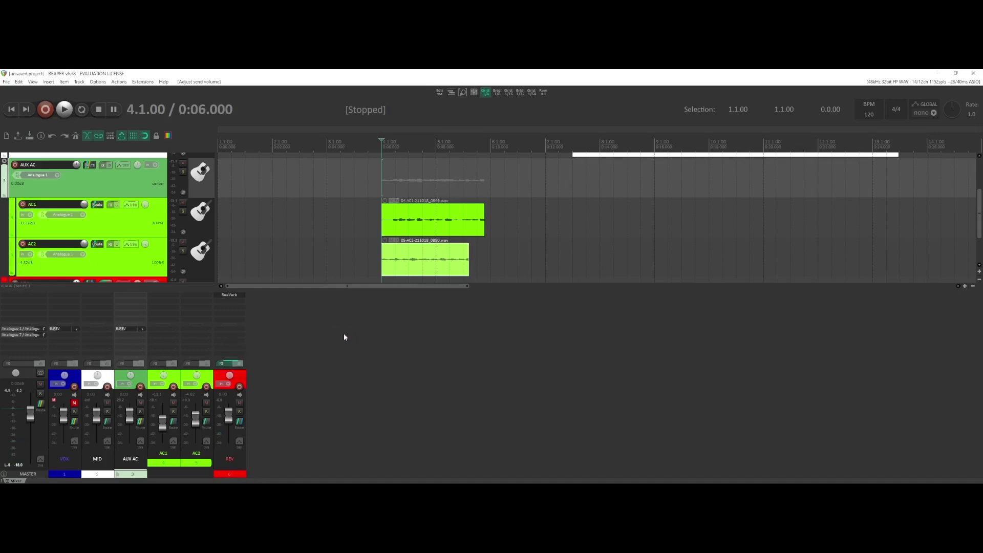